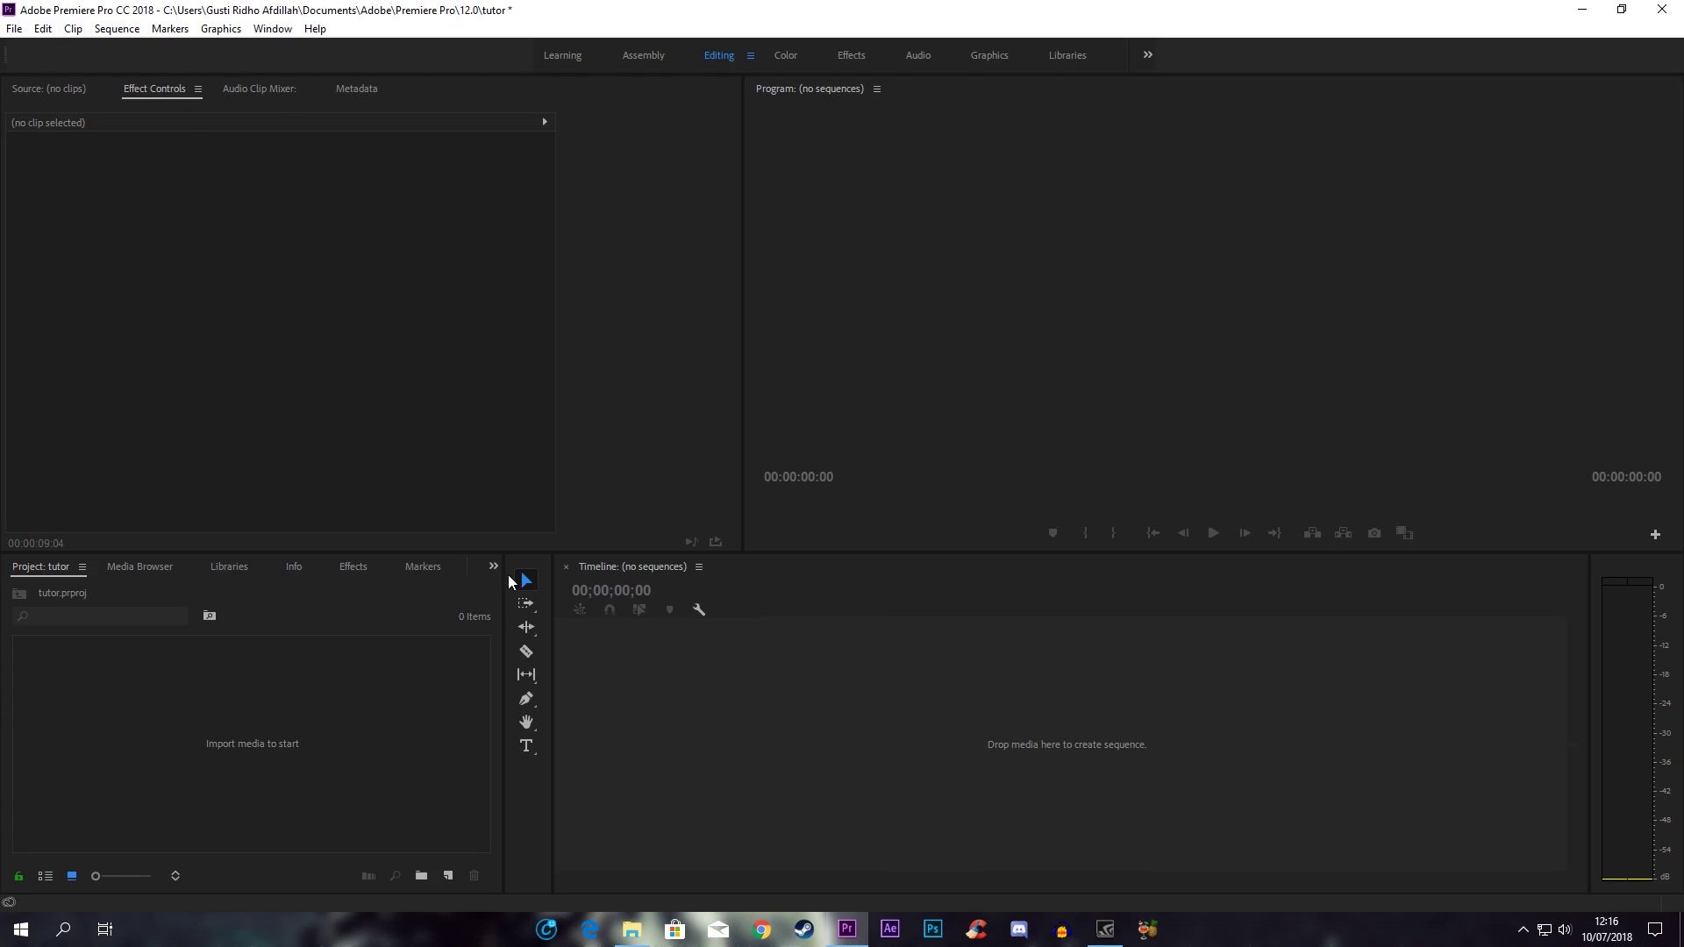
Import videos 1, 2 and 3 from New folder (3) into the Premiere Pro project
drag(505, 641, 513, 642)
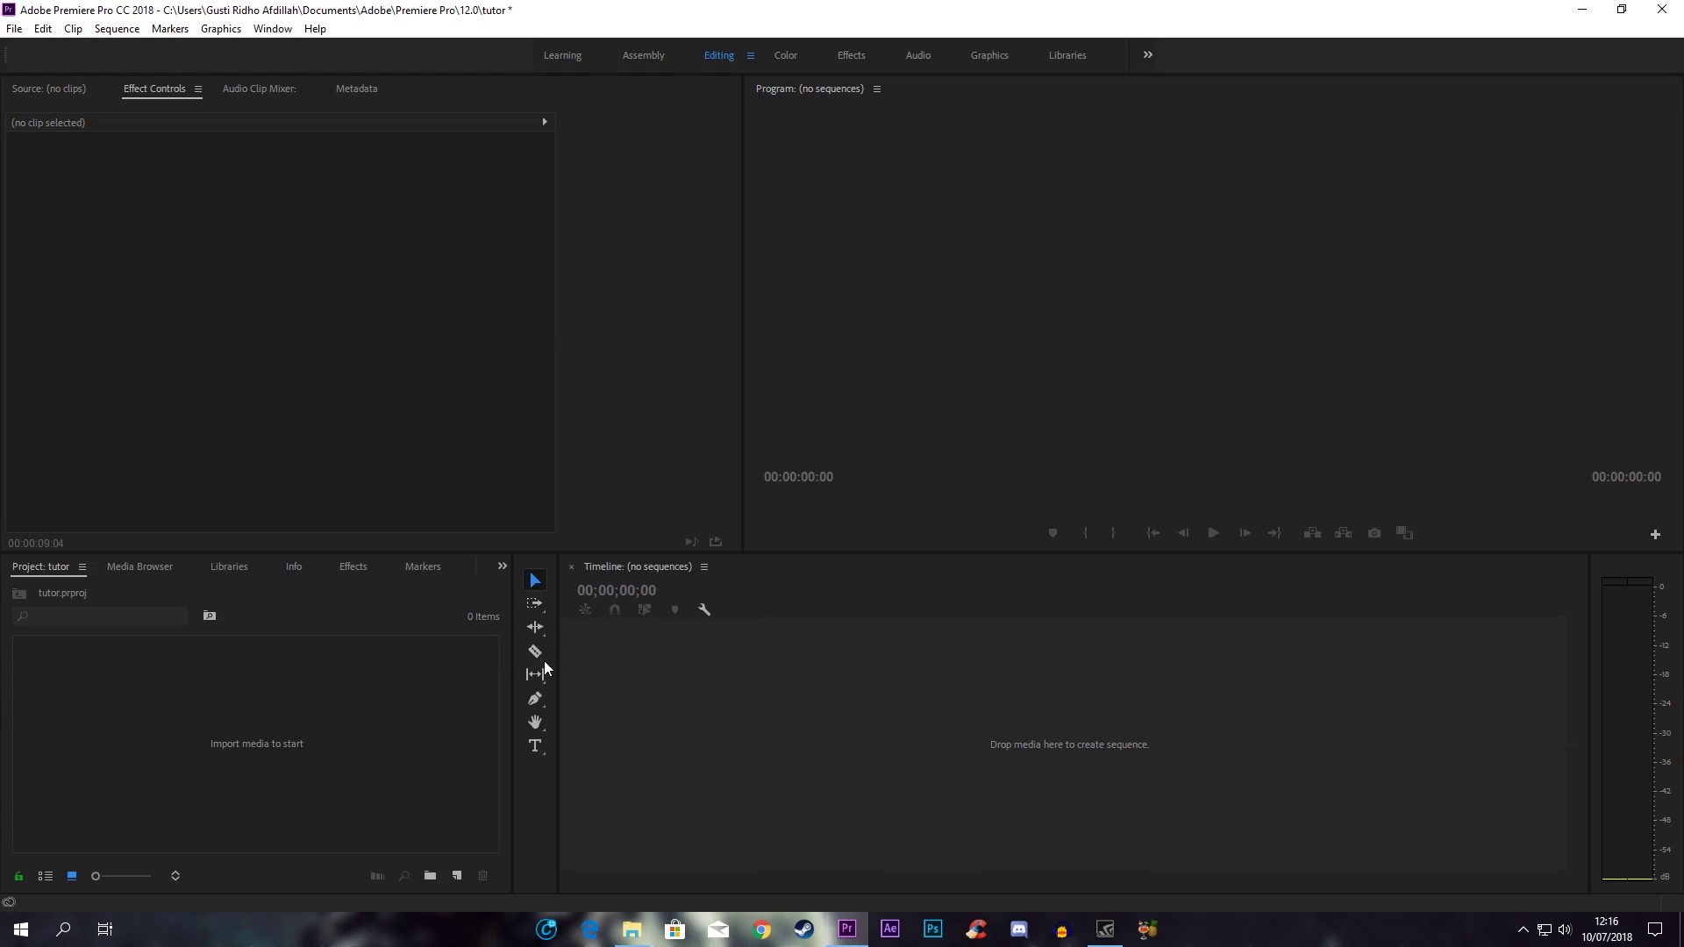
click(632, 930)
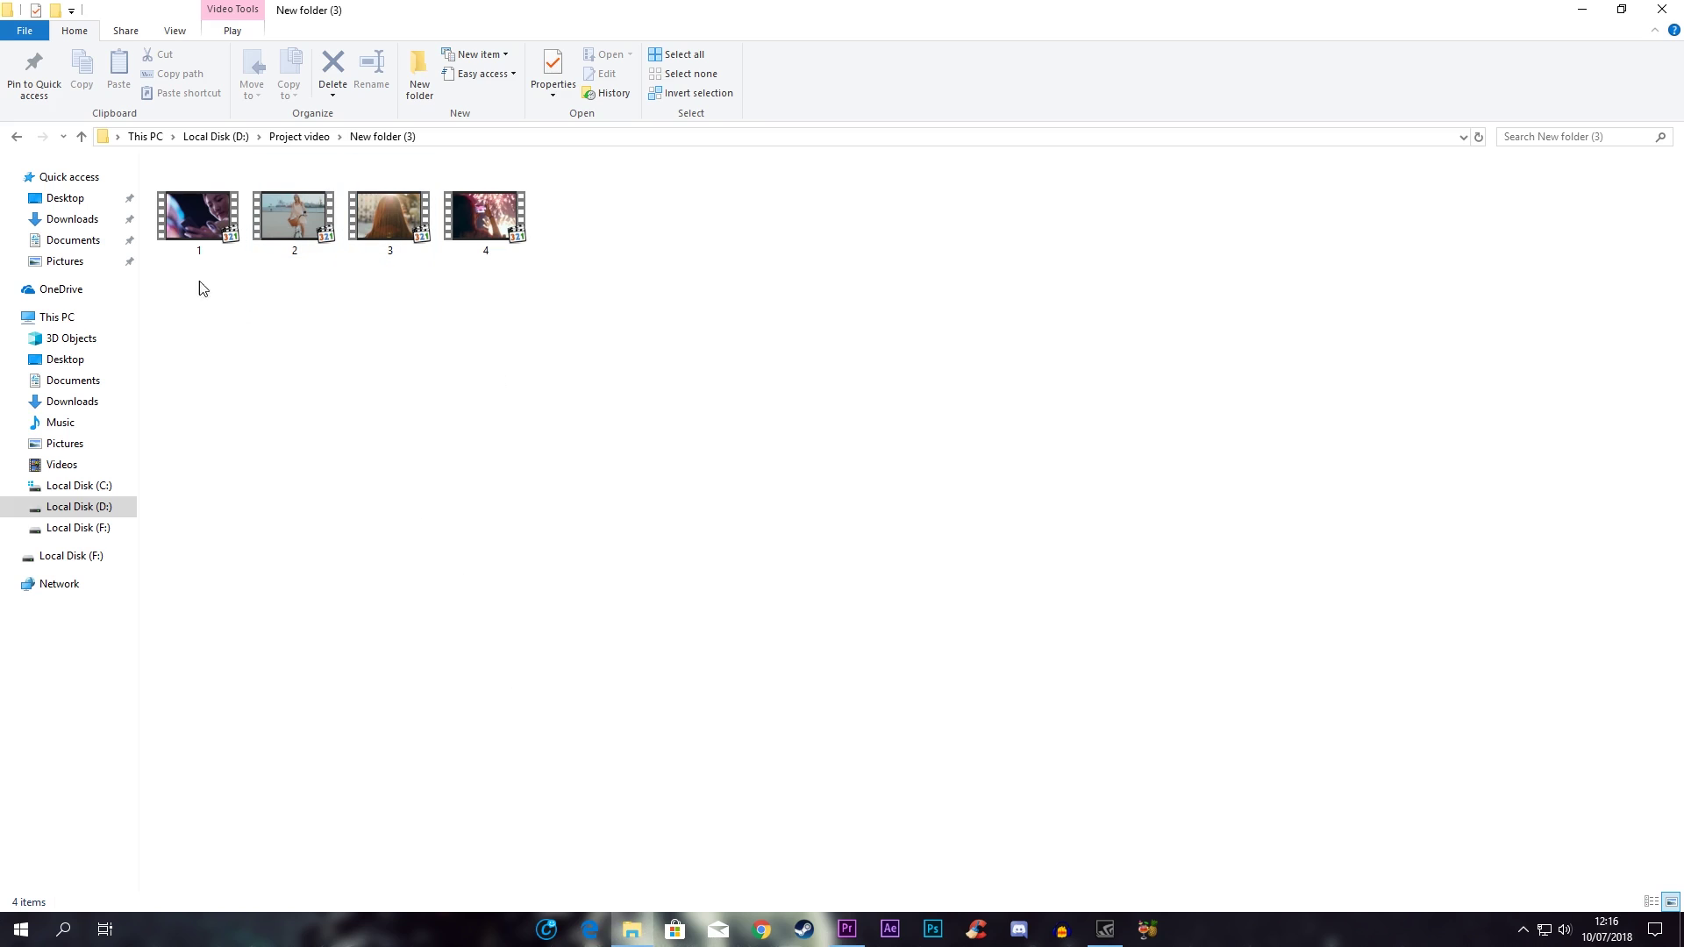
mouse_move(393, 303)
mouse_down()
mouse_move(179, 213)
mouse_move(851, 920)
mouse_move(512, 760)
mouse_up()
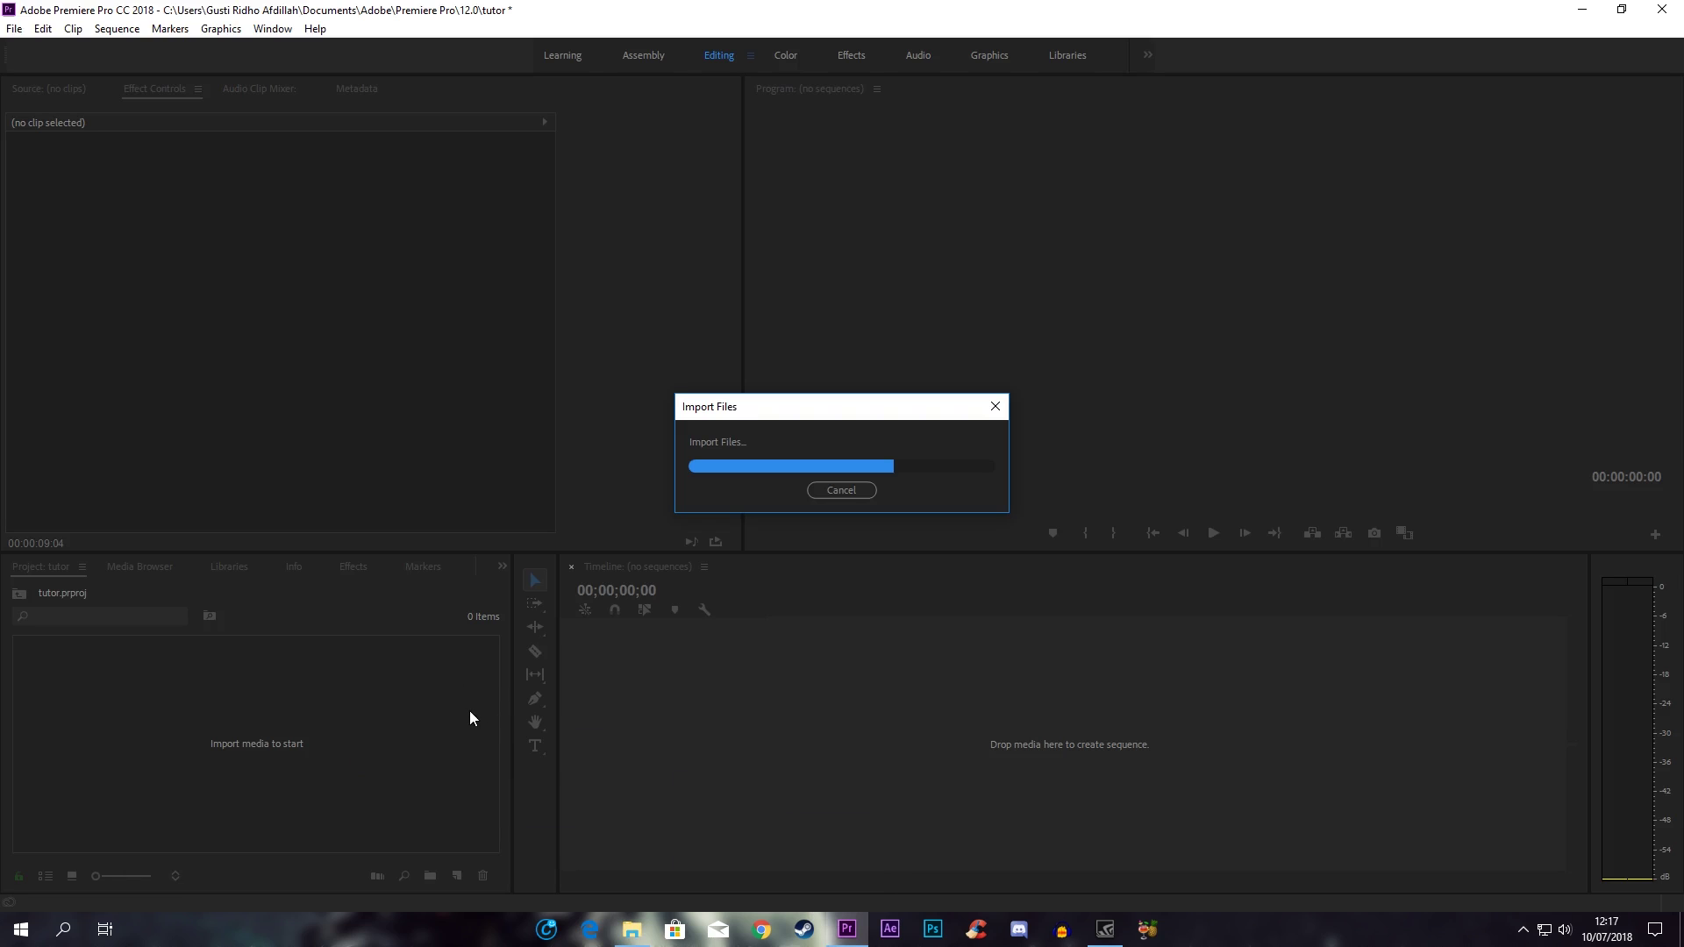
click(260, 693)
Create sequence 2 from 2.mp4 and add 3.mp4 after it on the timeline
mouse_move(260, 693)
mouse_down()
mouse_move(607, 759)
mouse_move(628, 735)
mouse_up()
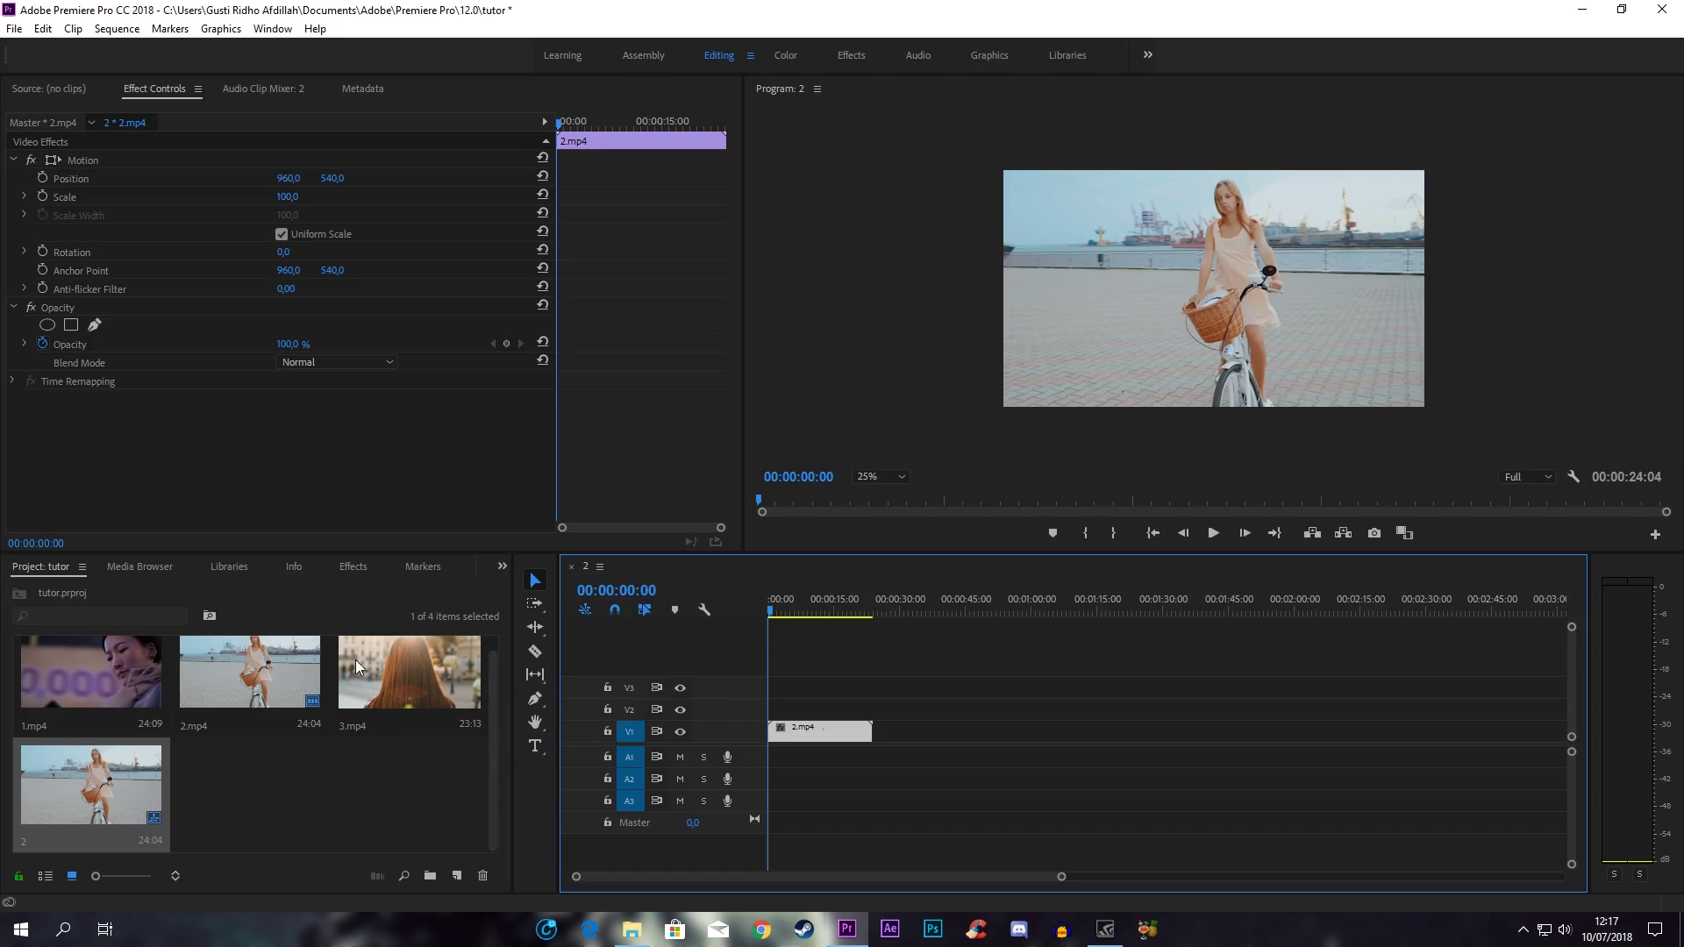
drag(419, 704, 877, 709)
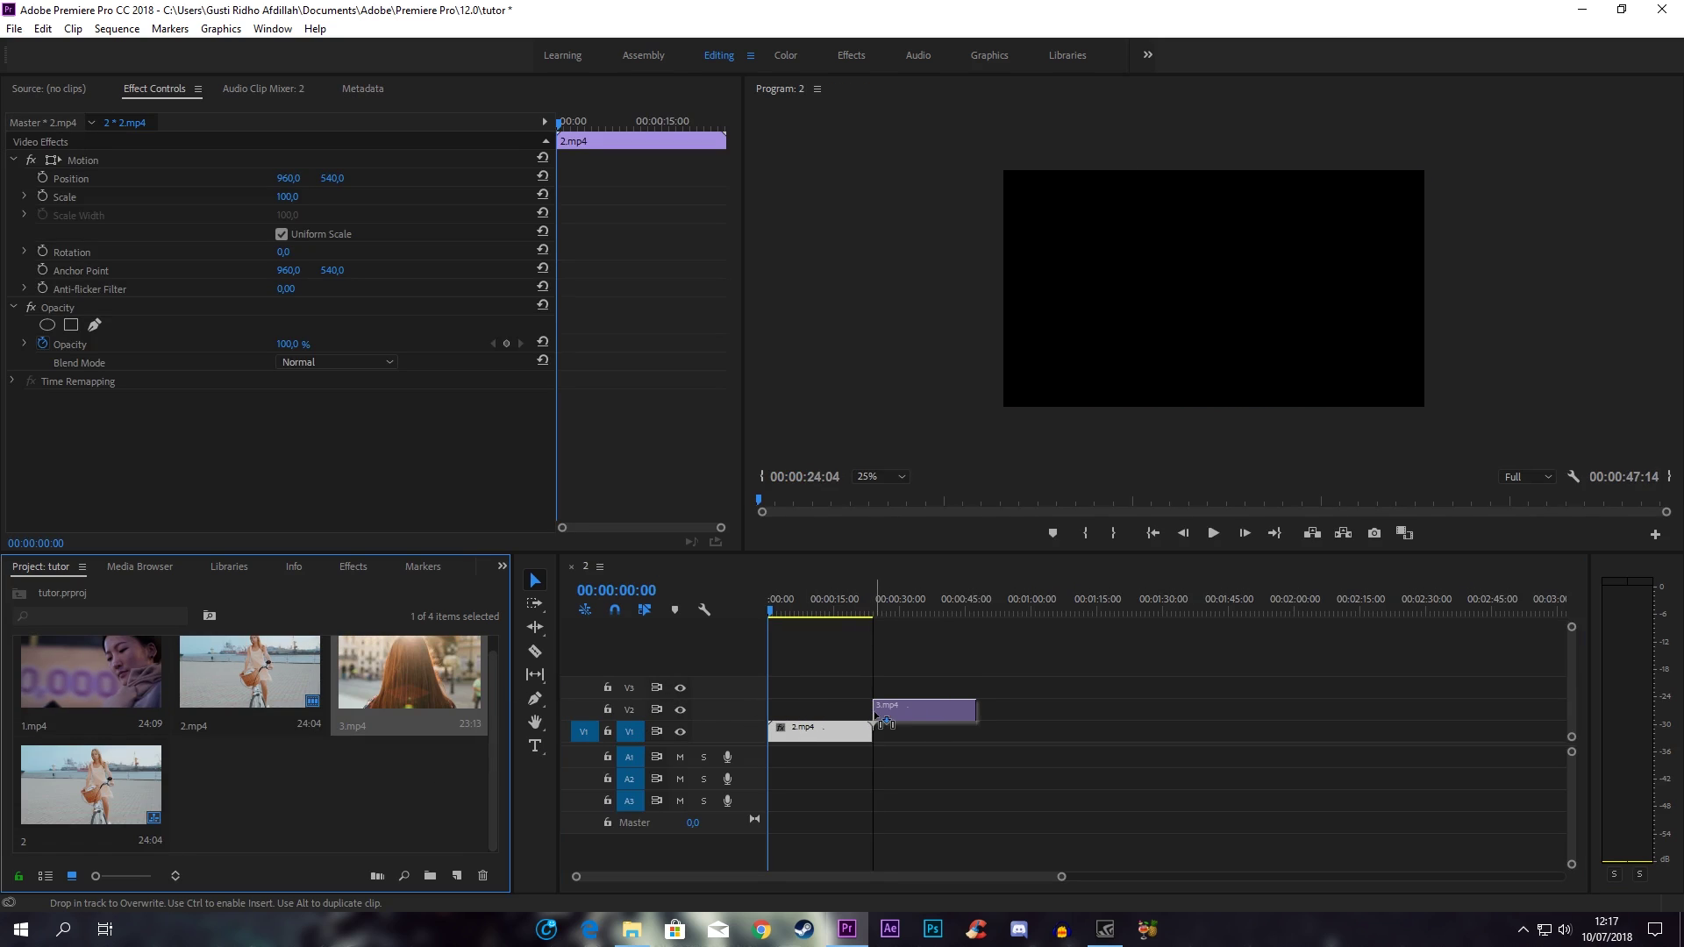
click(872, 618)
drag(1053, 878, 955, 873)
drag(894, 617, 865, 617)
Trim the end of 2.mp4 and the start of 3.mp4, butting them on V1 for 00:00:22:03 total
drag(1003, 731, 859, 733)
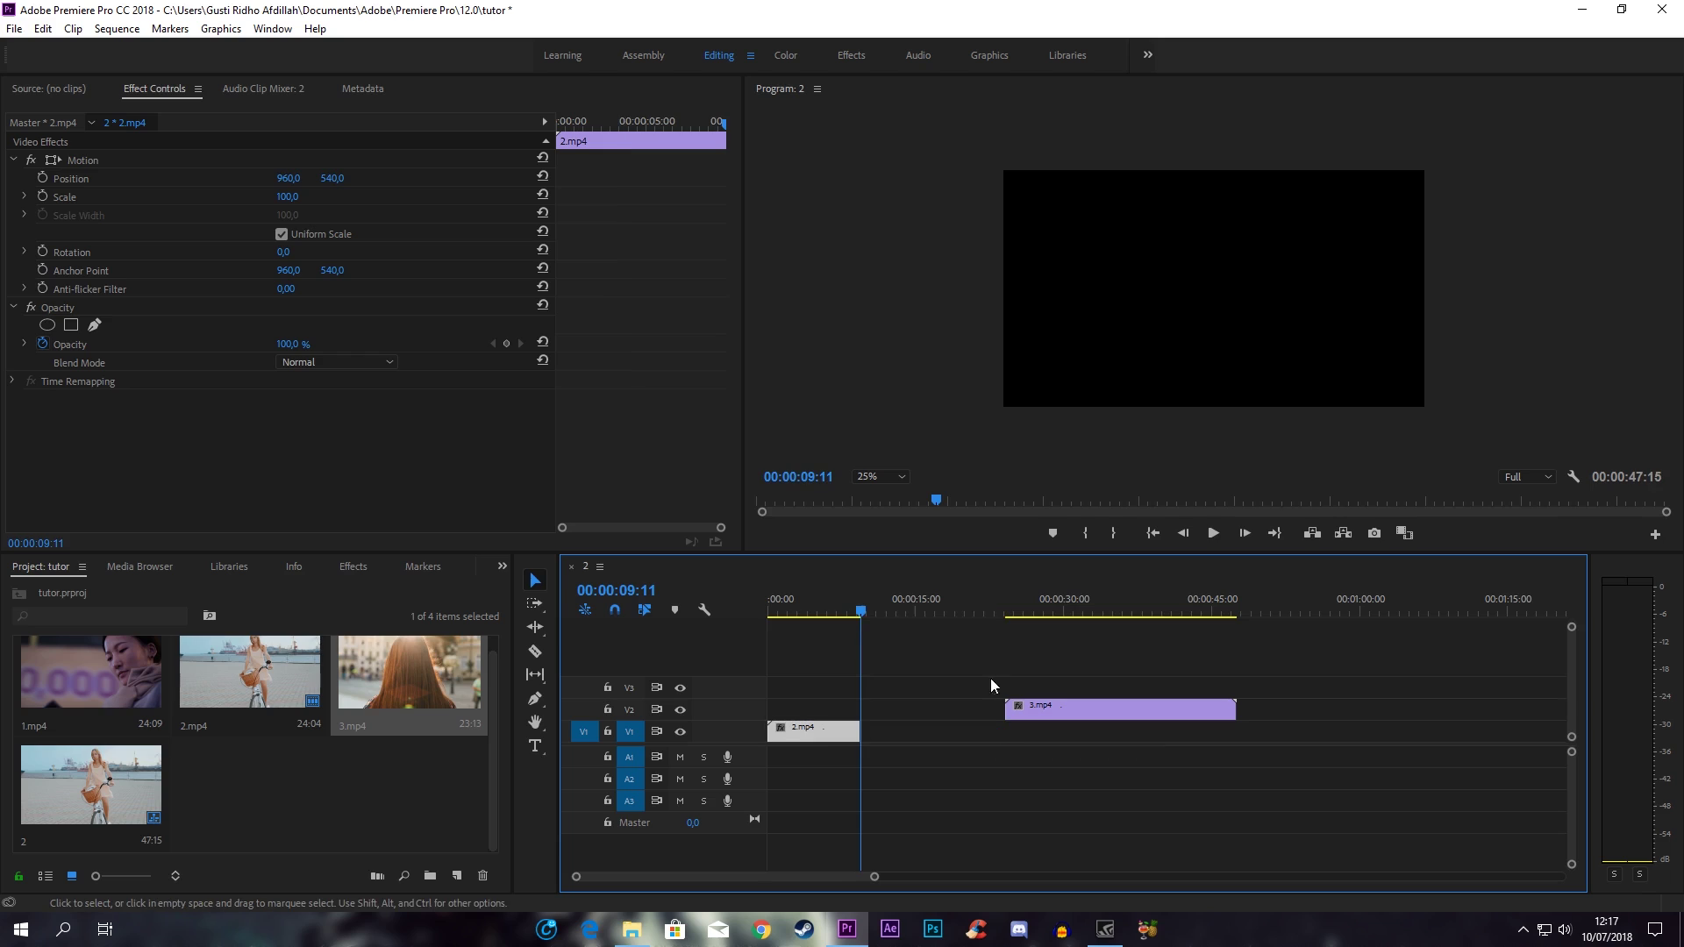
click(1037, 614)
drag(1039, 612, 1114, 629)
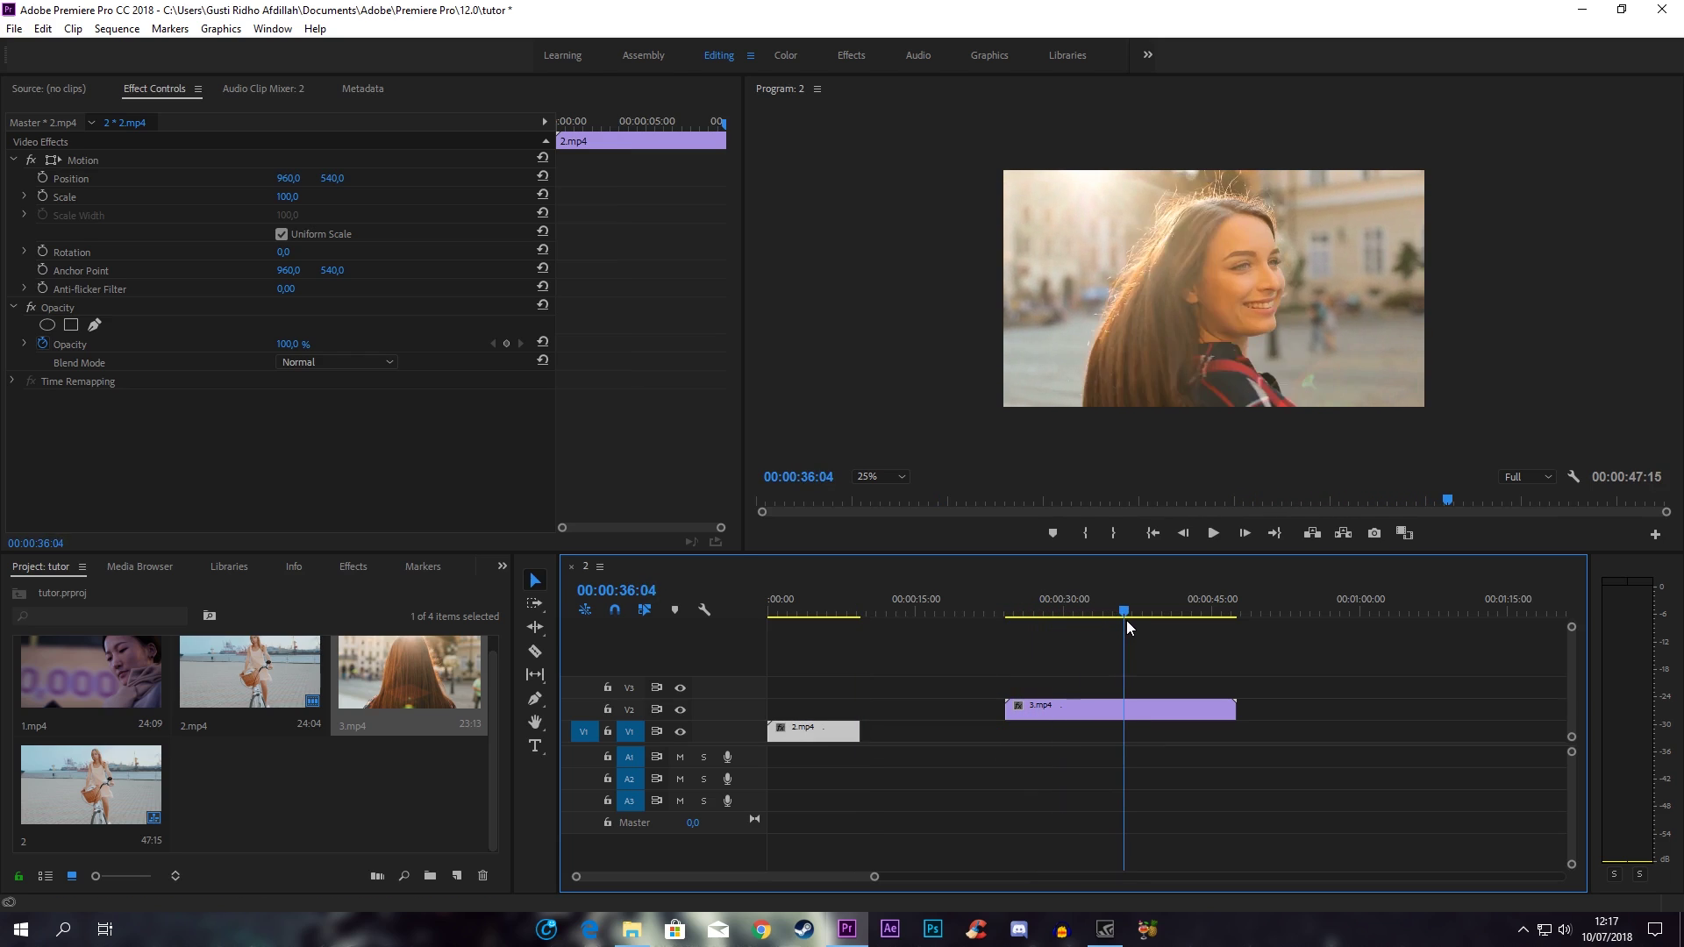
mouse_move(1006, 710)
mouse_down()
mouse_move(1115, 712)
mouse_move(891, 709)
mouse_up()
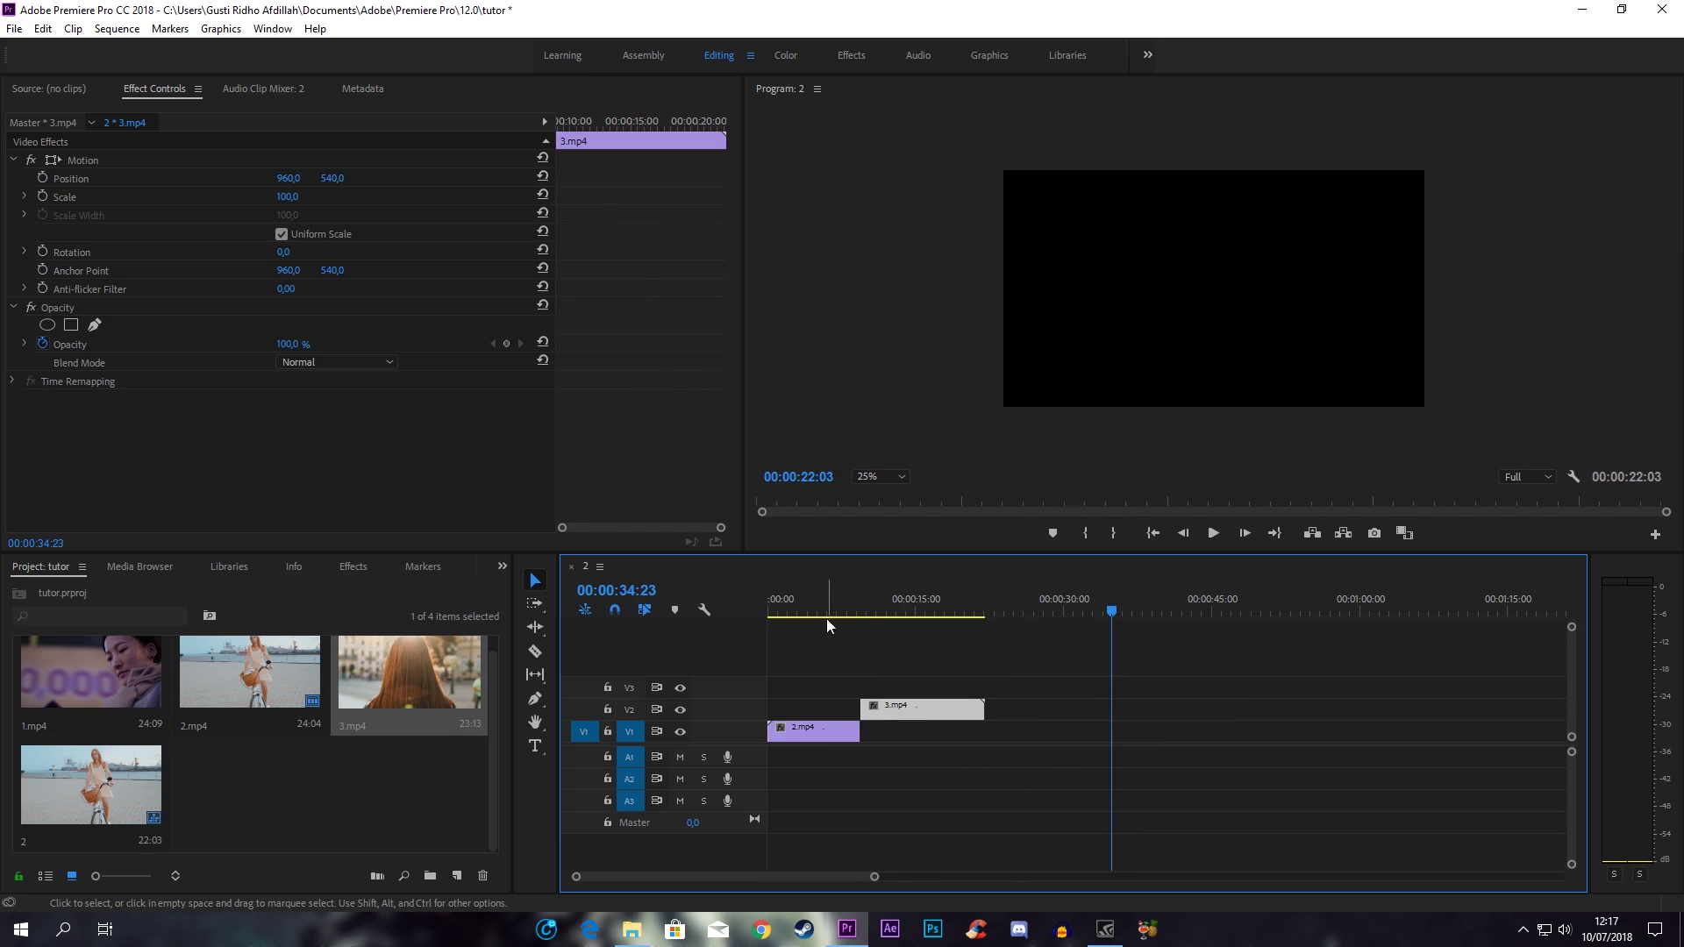
click(868, 614)
drag(875, 876, 815, 877)
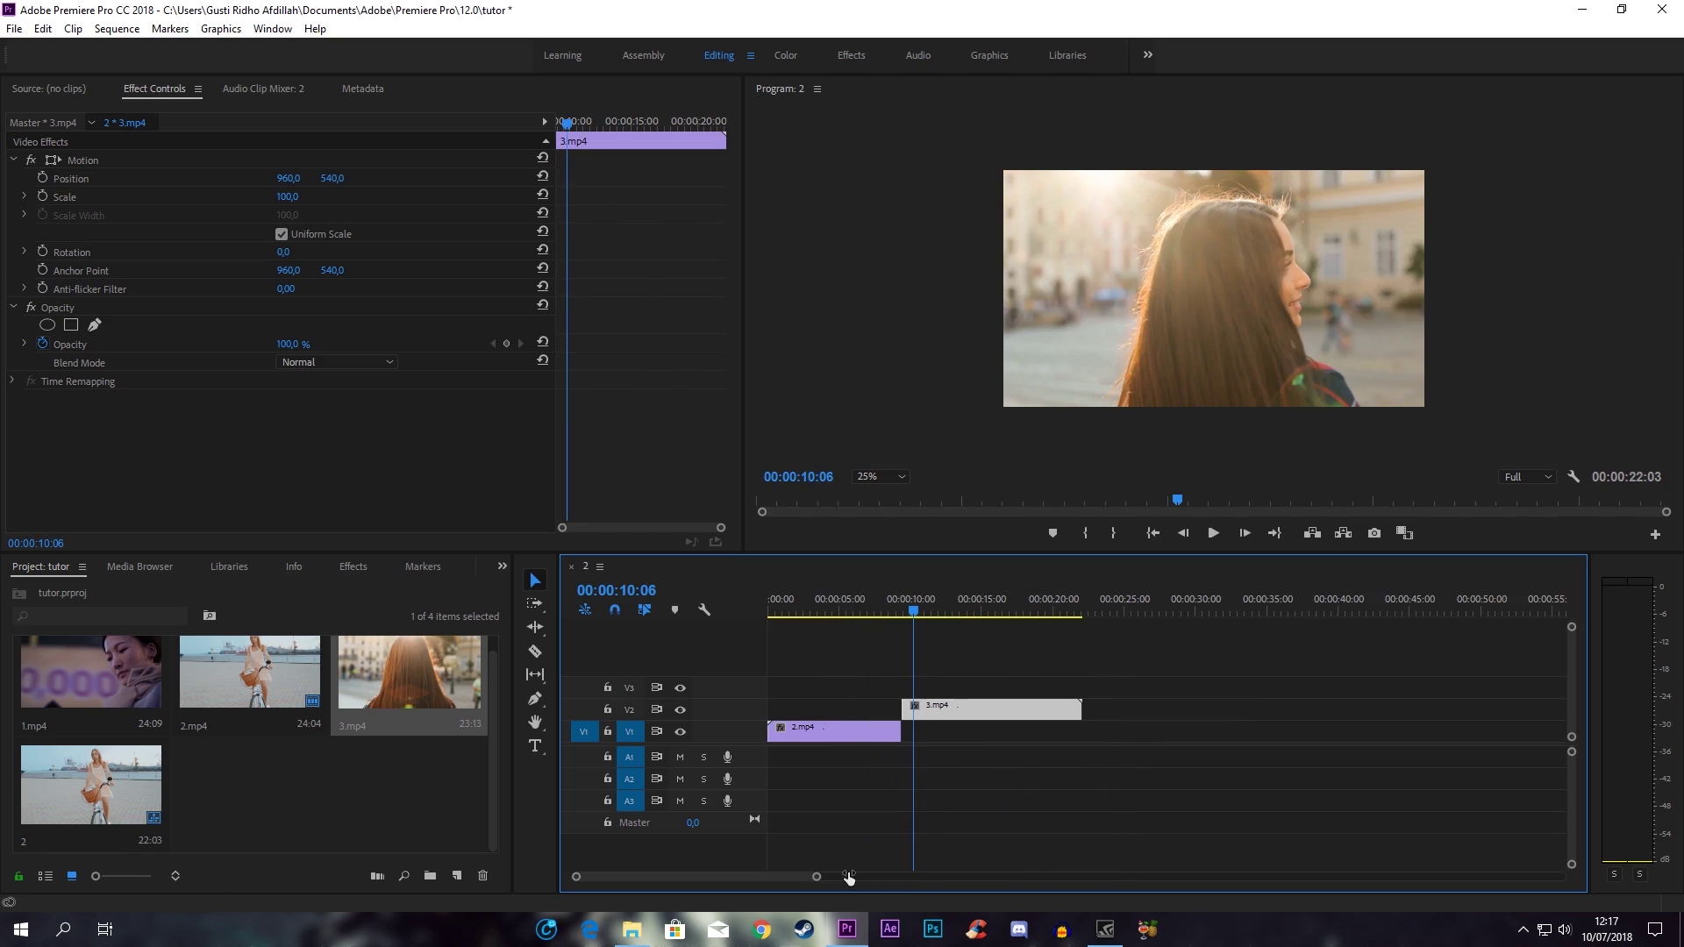
drag(949, 702, 950, 731)
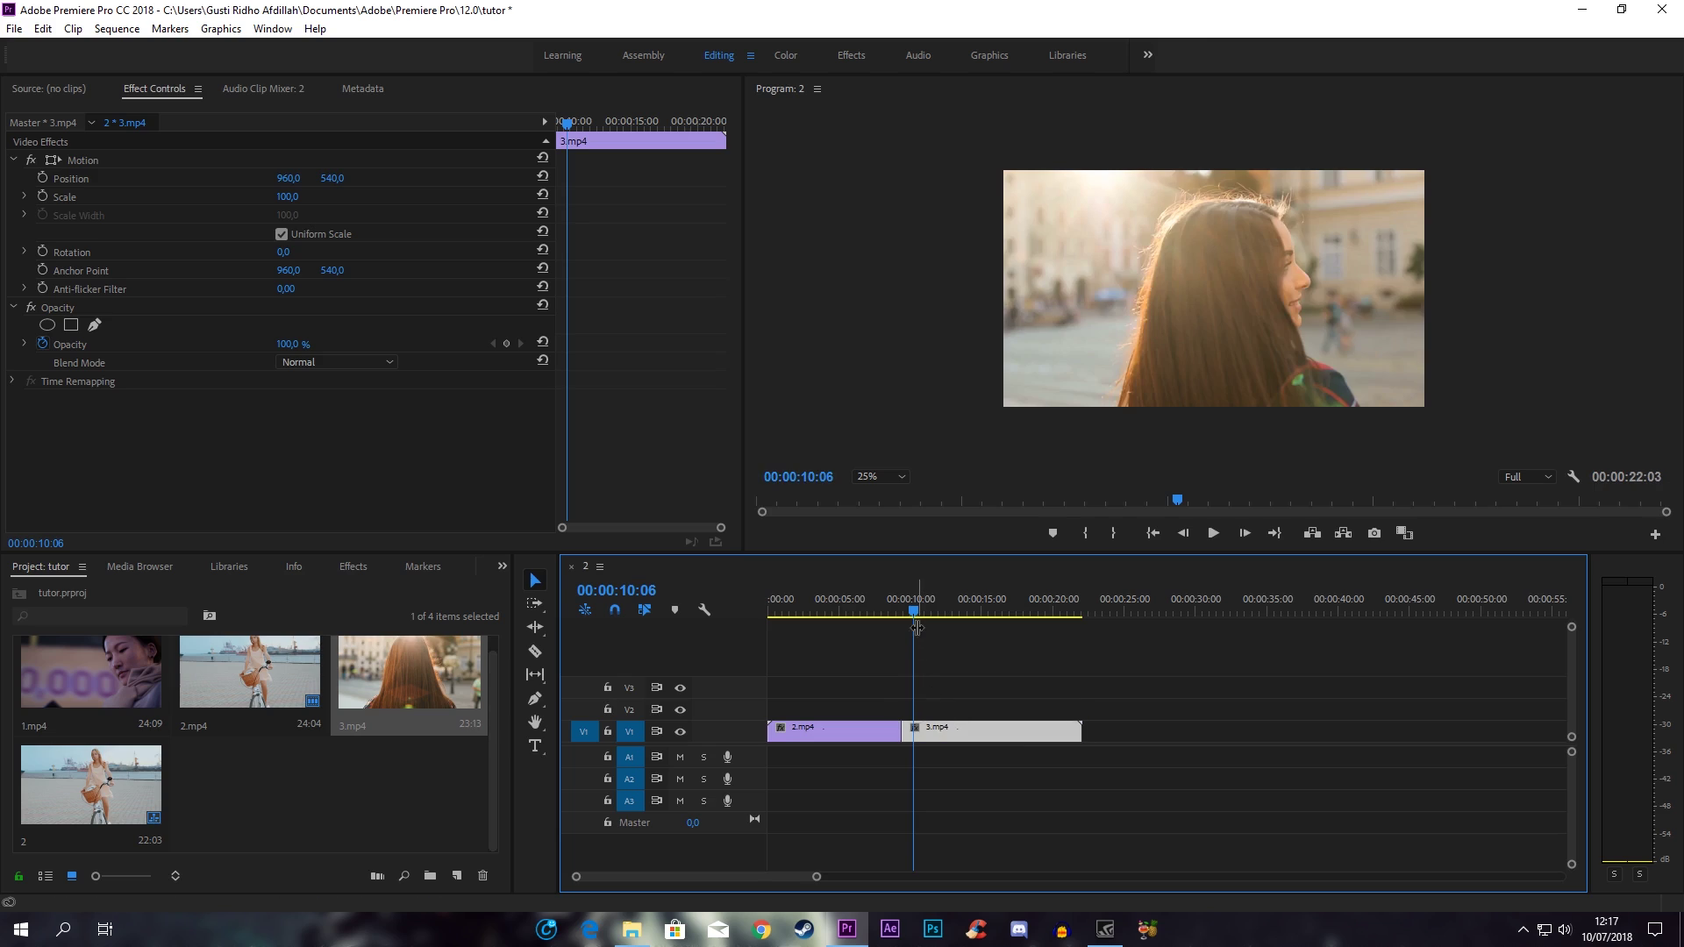
drag(816, 879, 761, 877)
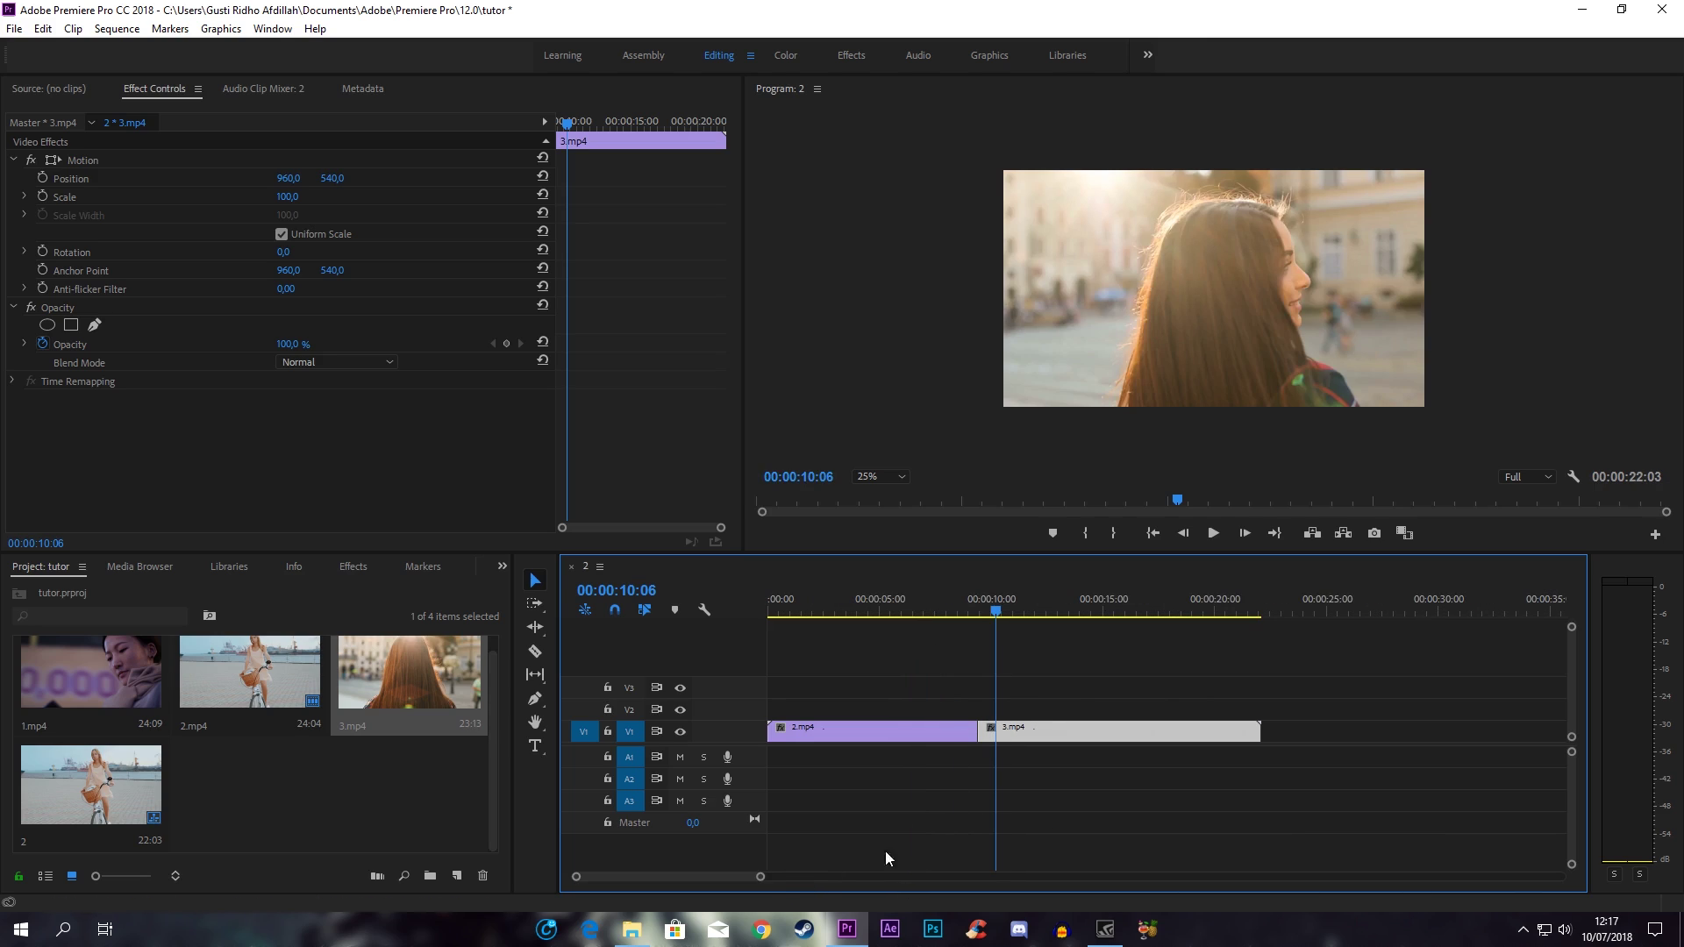
Alt-drag a copy of 3.mp4 onto V2, stacked directly above the original on V1
click(1057, 671)
click(1049, 737)
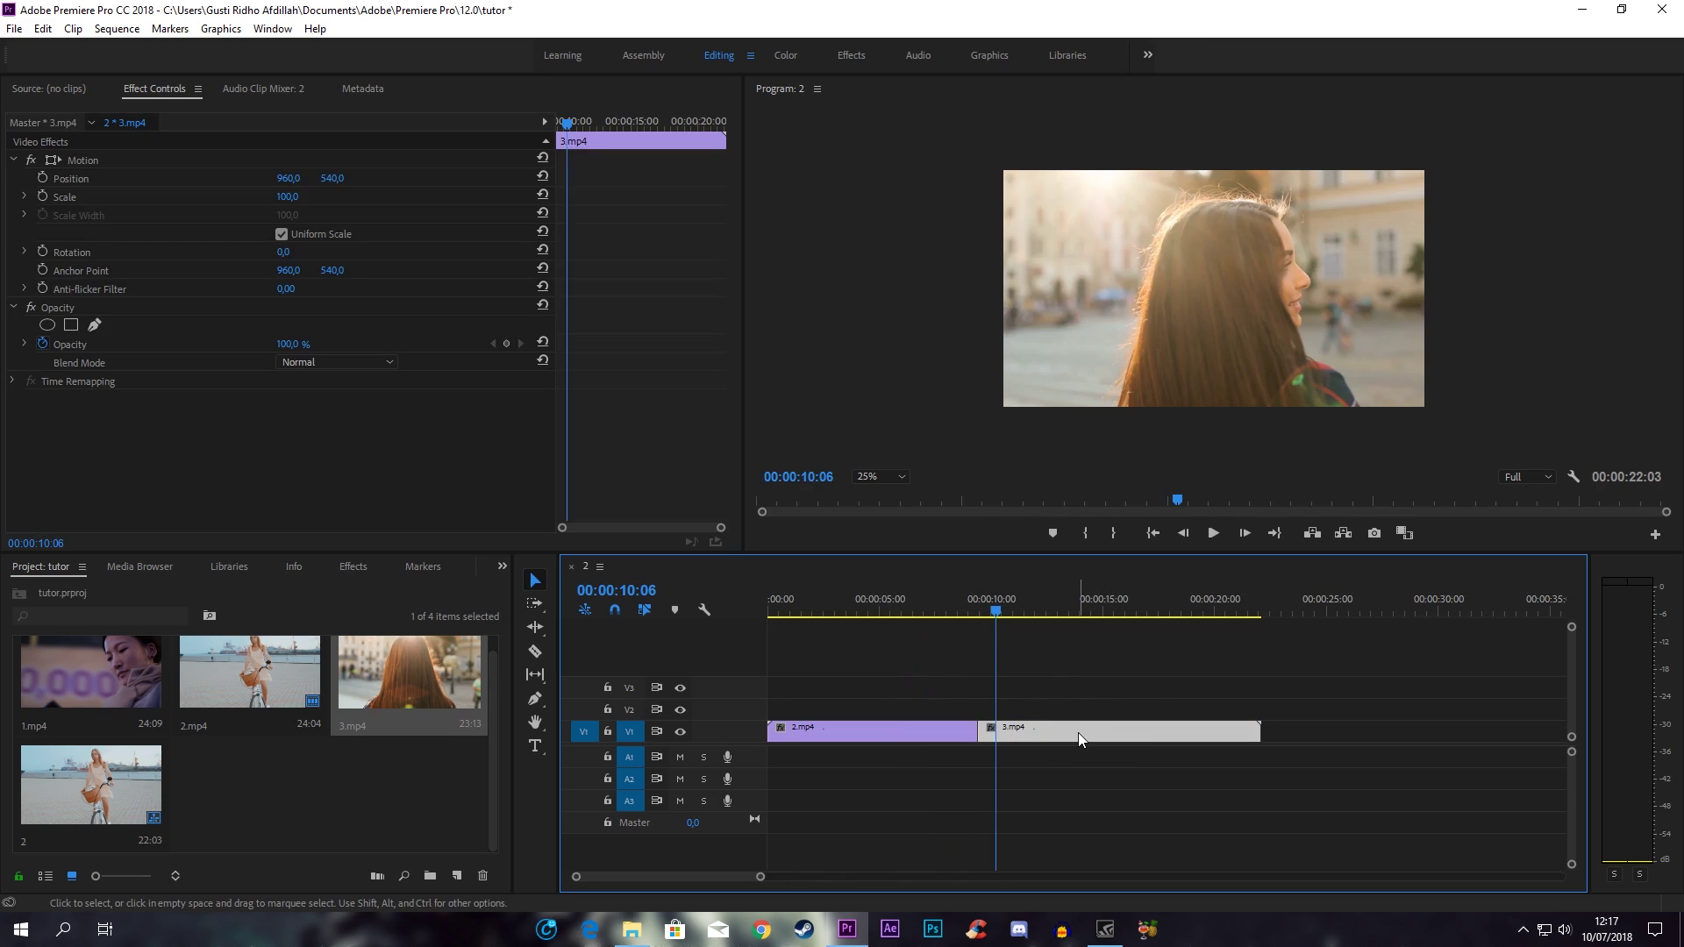
drag(1075, 734, 1029, 714)
click(1030, 714)
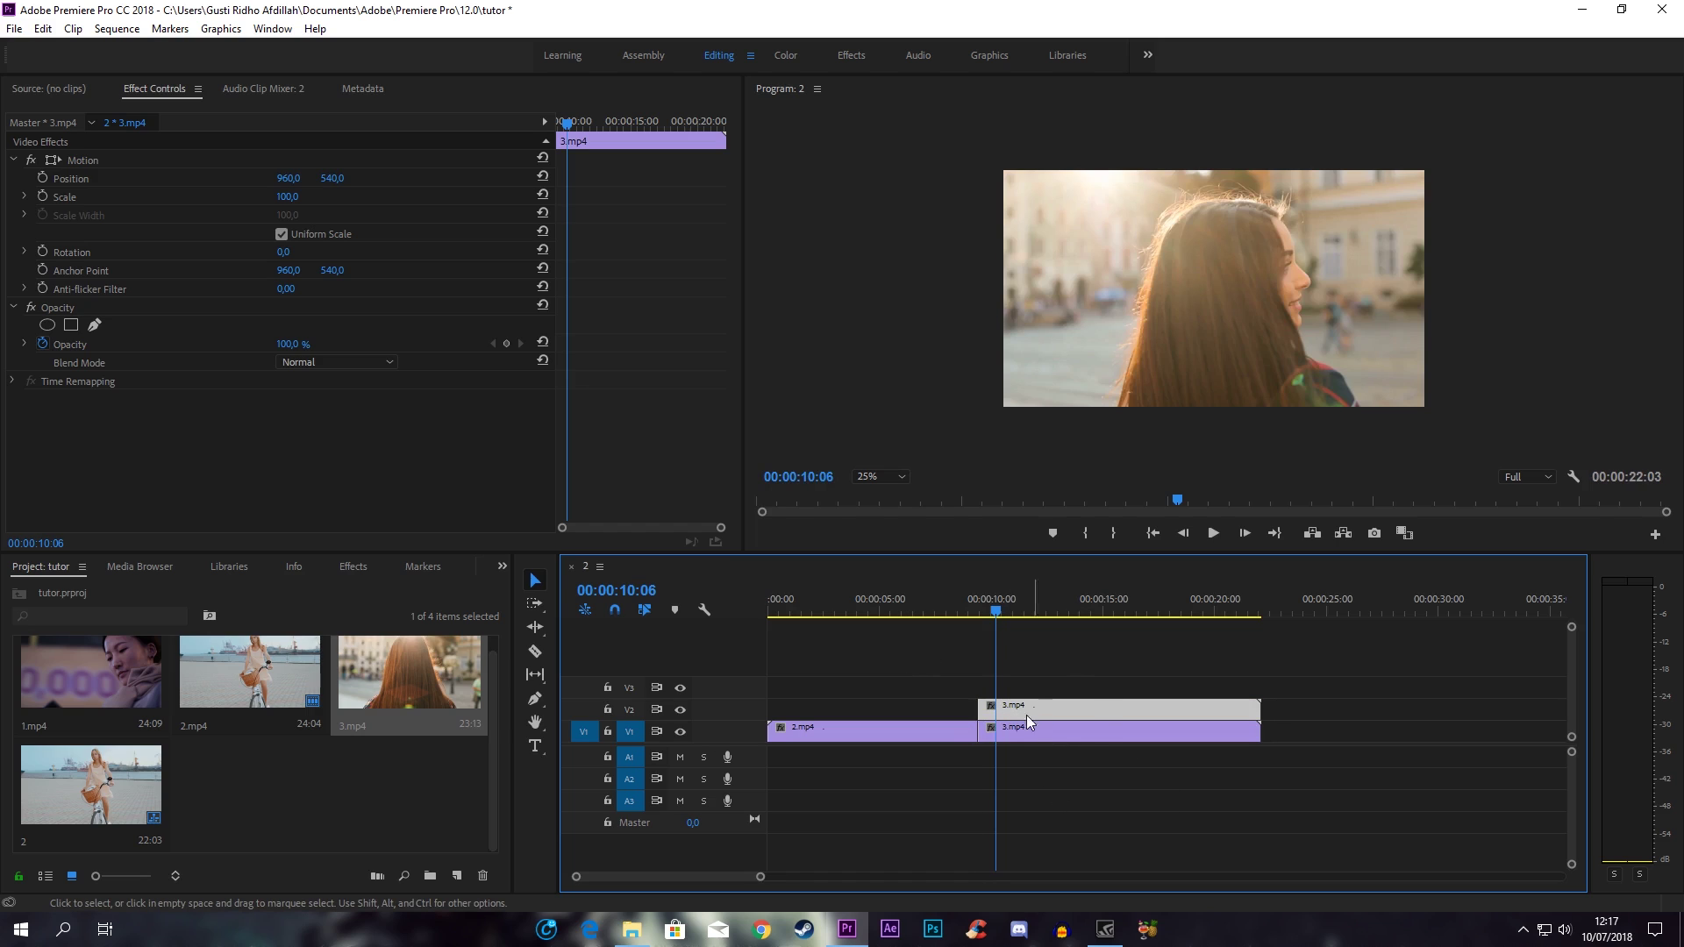
key(Left)
key(Left)
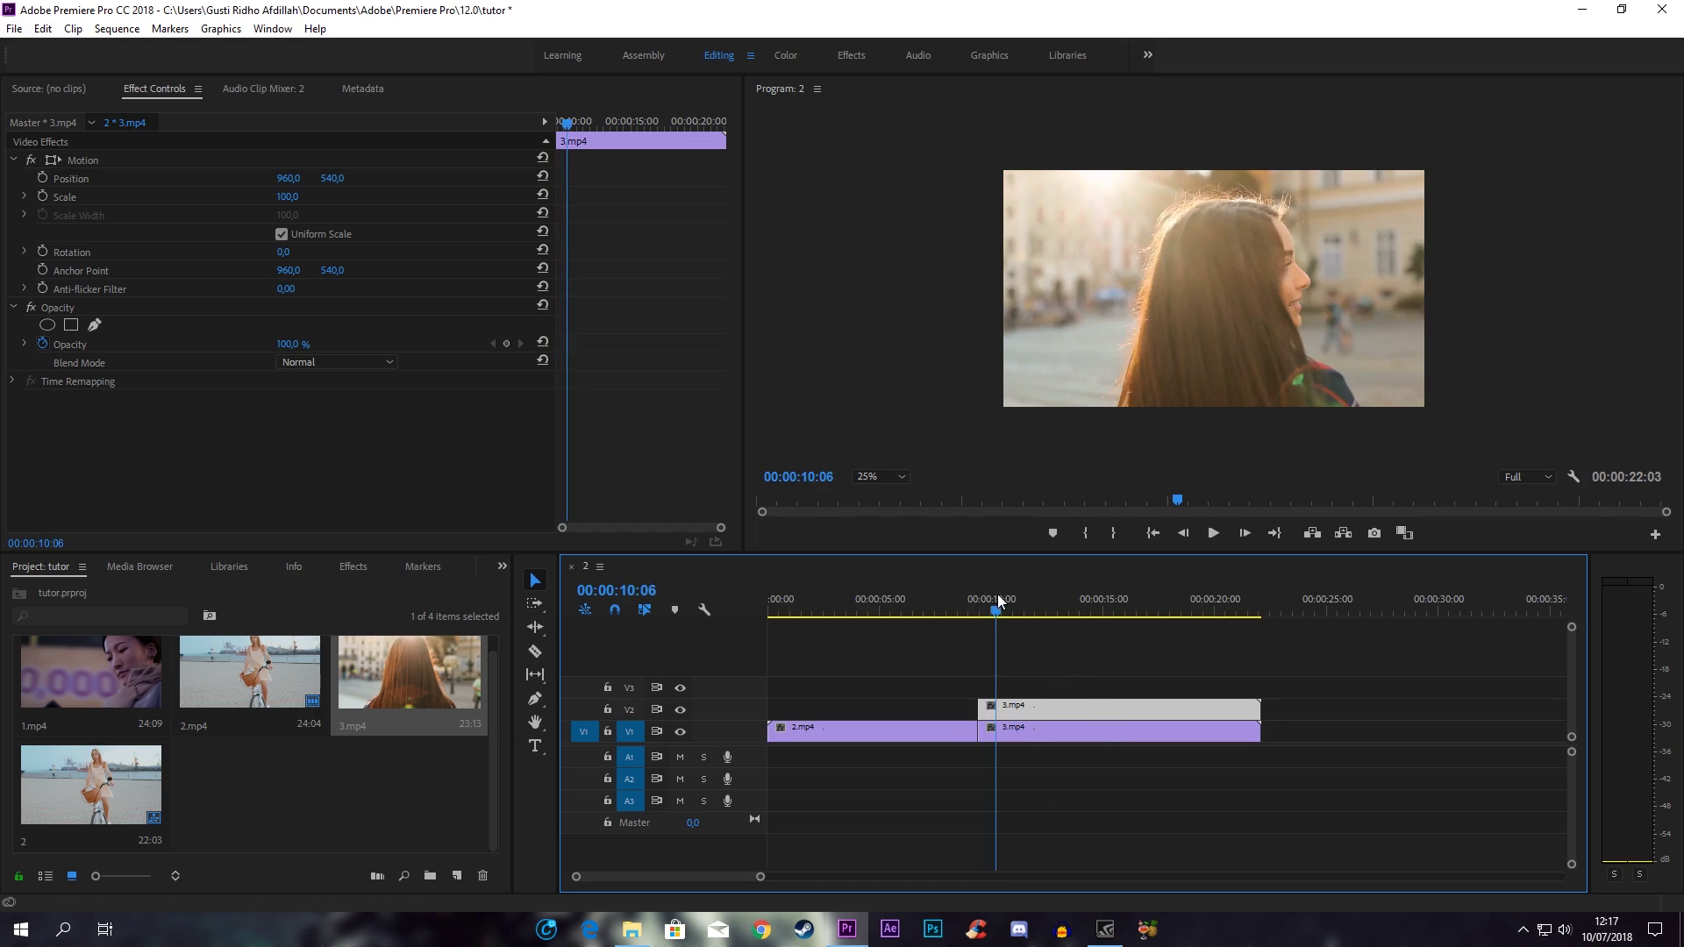
right_click(1017, 709)
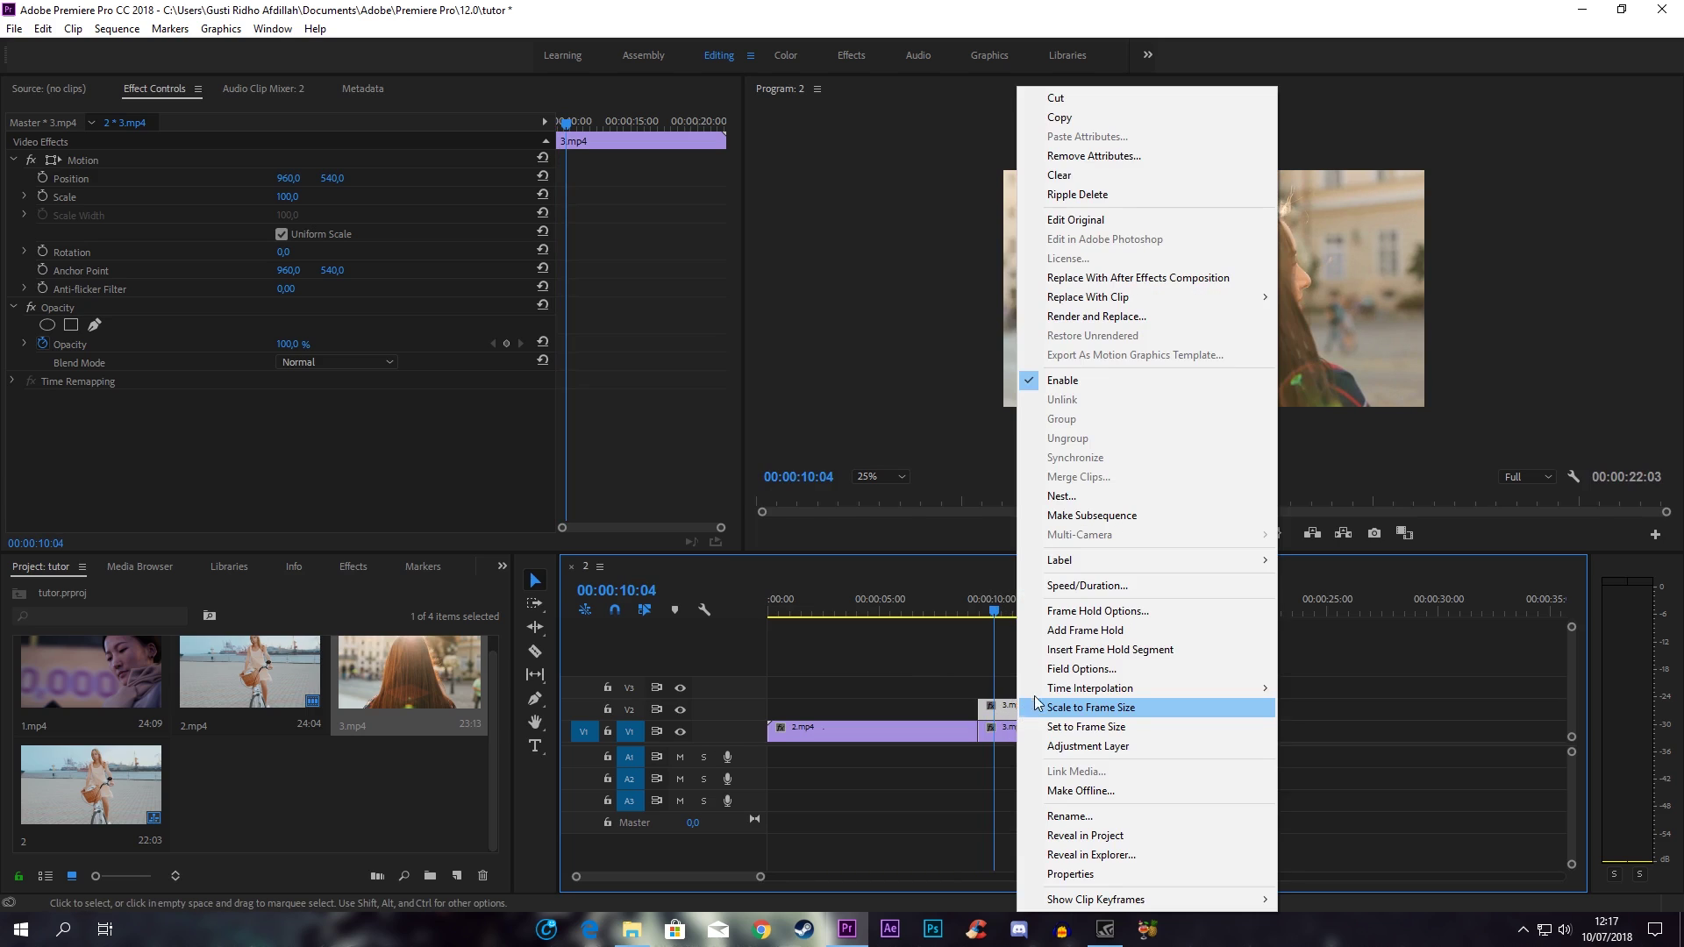
Add a frame hold at 00:00:09:11 to the V2 copy of 3.mp4 and zoom in on the cut
click(1105, 632)
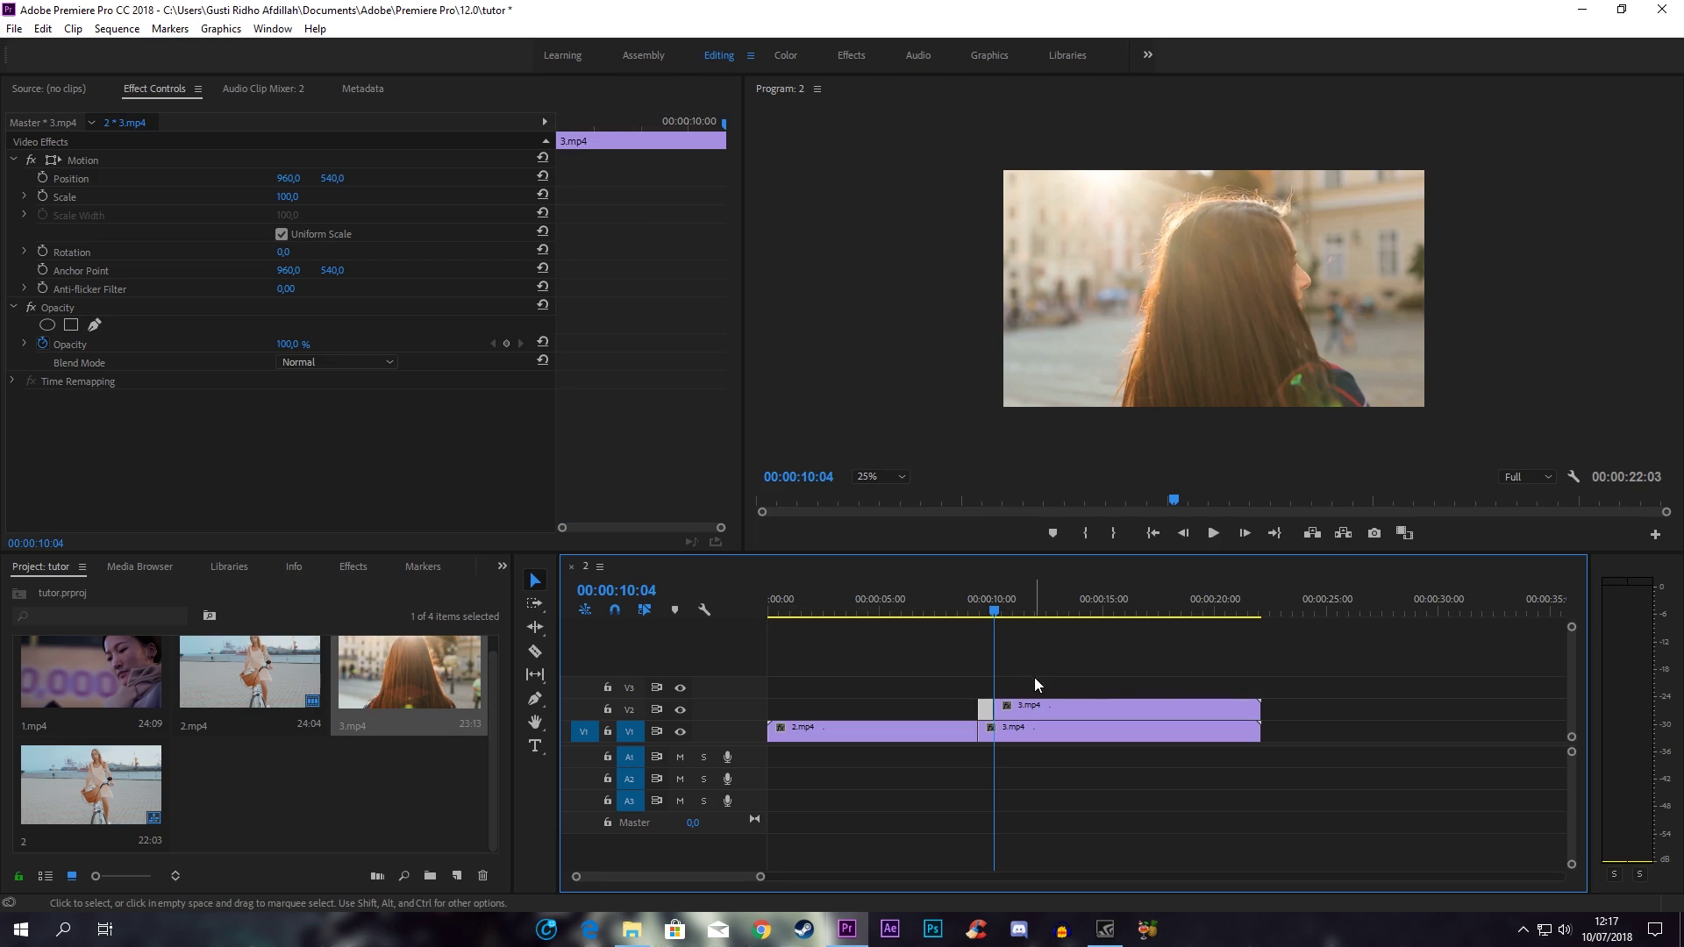
drag(992, 612, 981, 607)
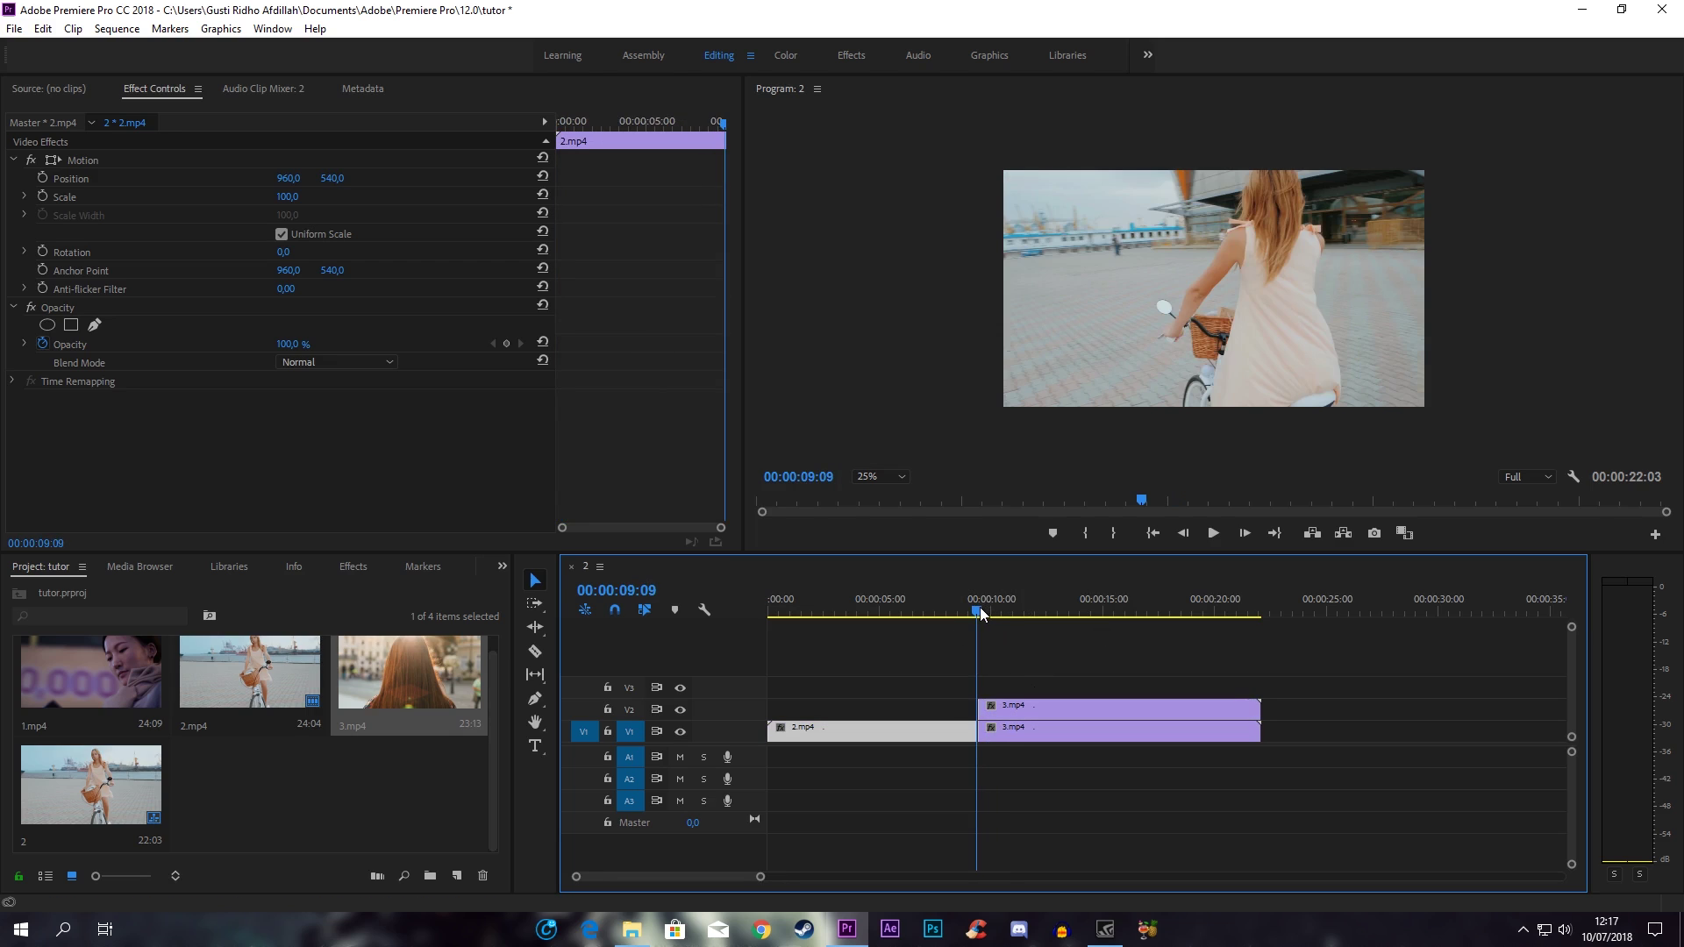
right_click(1035, 707)
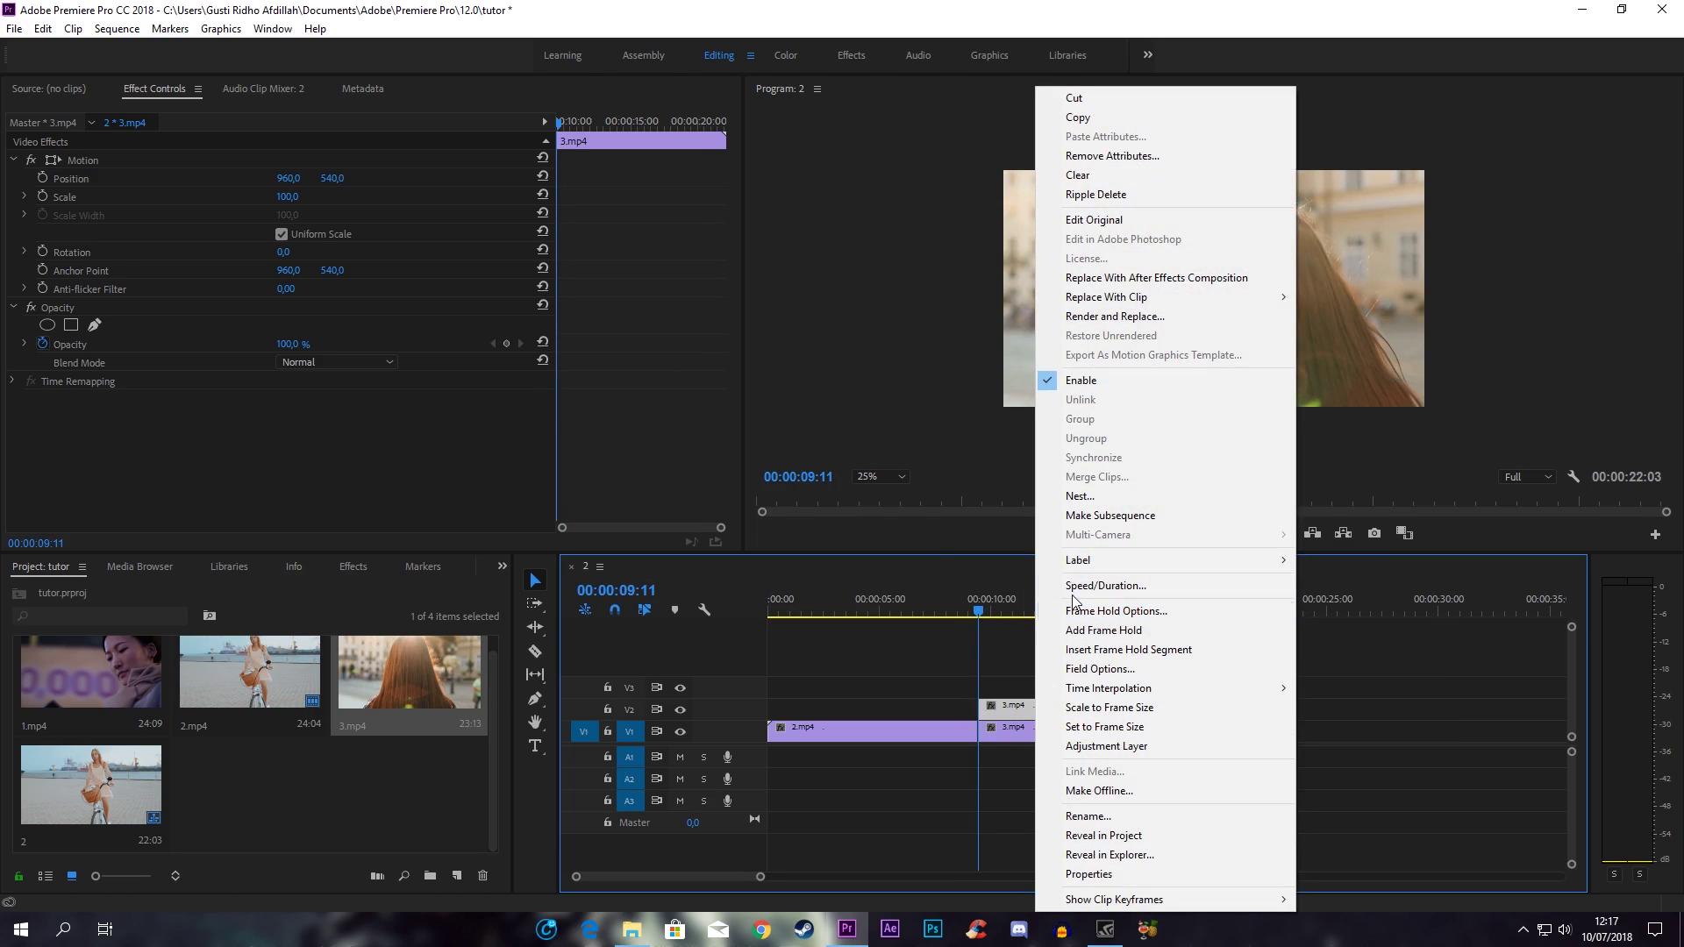
click(1099, 632)
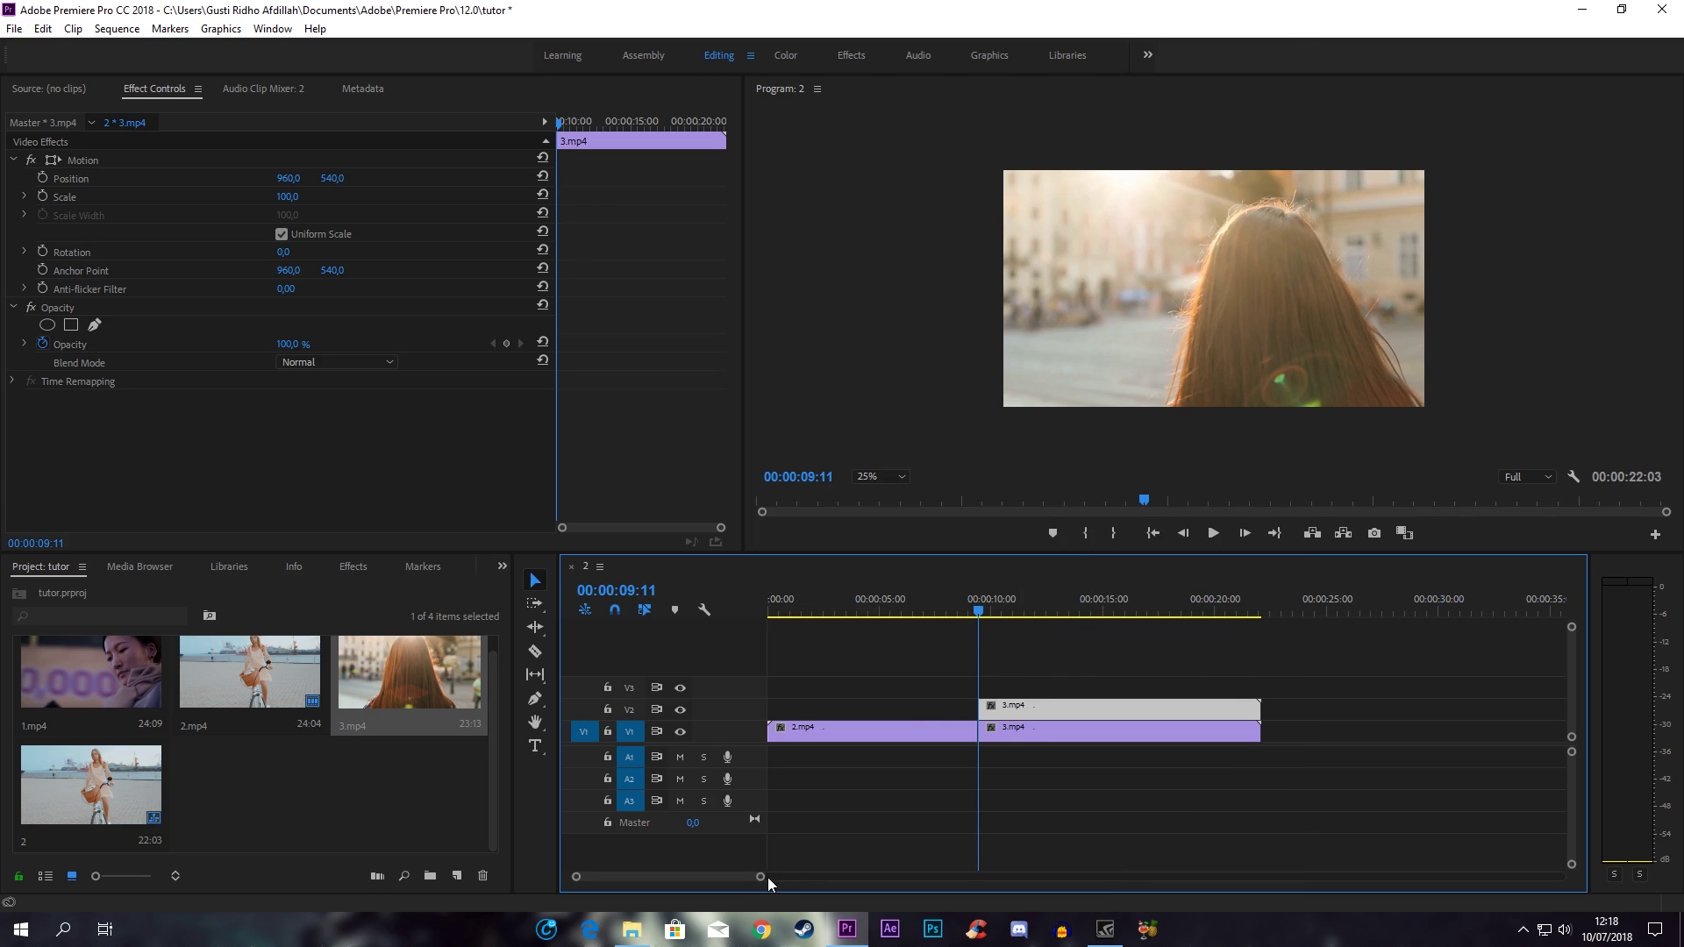
drag(761, 876, 665, 876)
click(1186, 613)
Trim and move the held 3.mp4 clip earlier on V2 to overlap the end of 2.mp4
drag(1188, 612, 1257, 613)
click(1300, 613)
drag(1225, 709, 1130, 709)
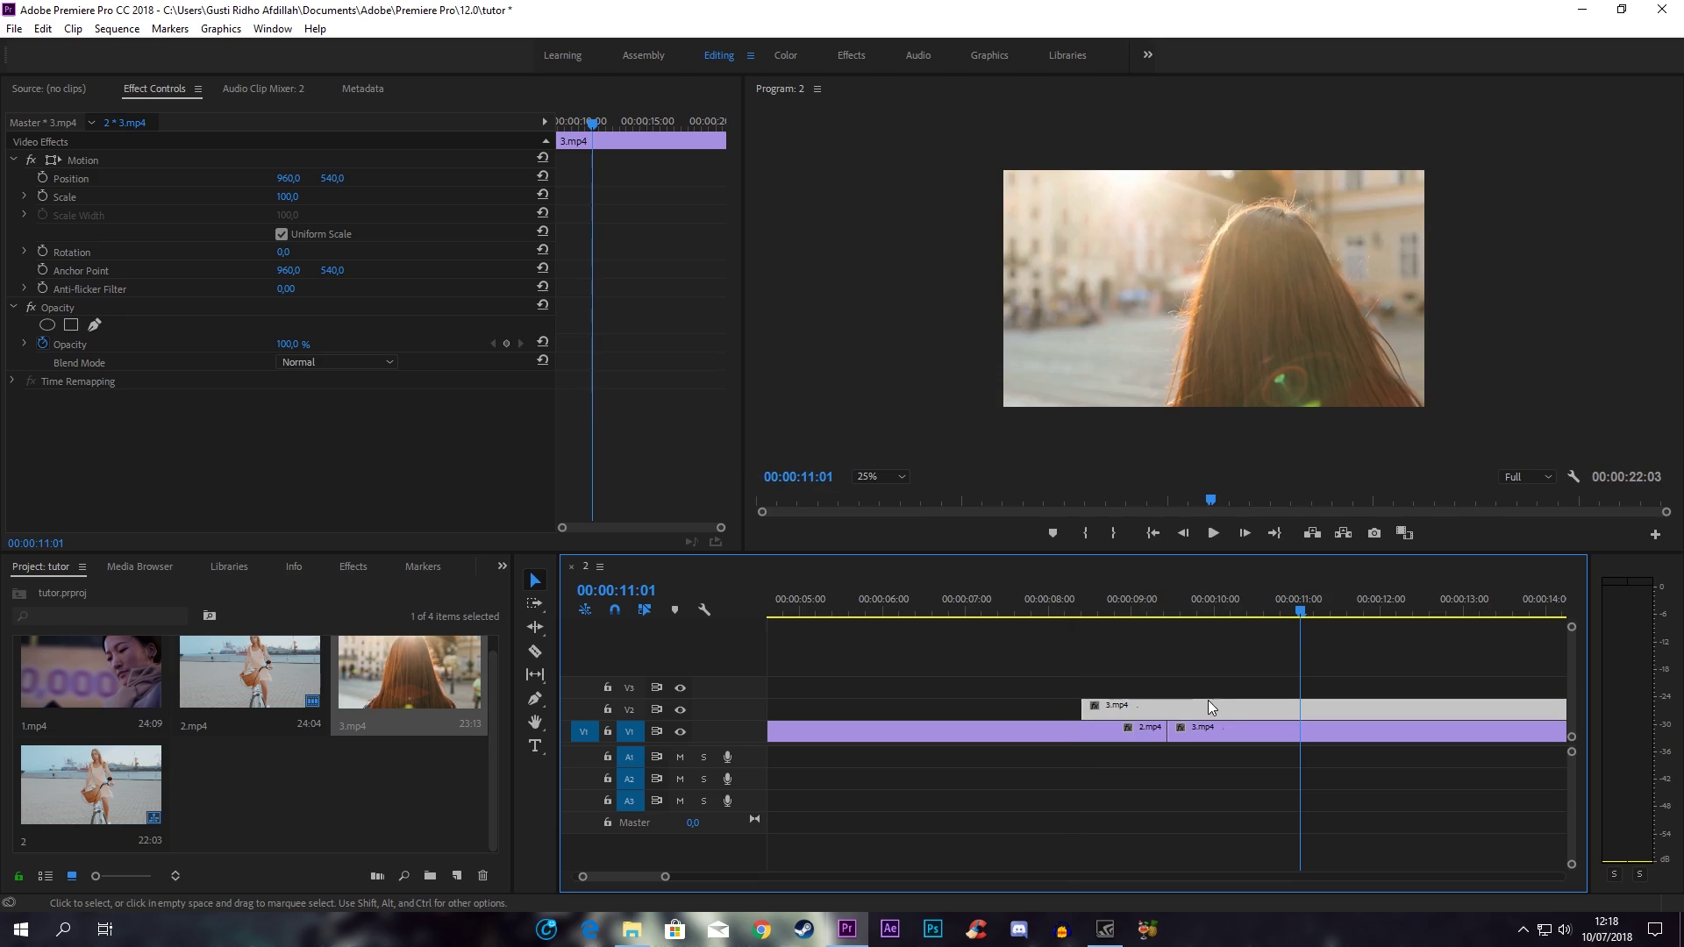
key(ctrl+z)
key(ctrl+z)
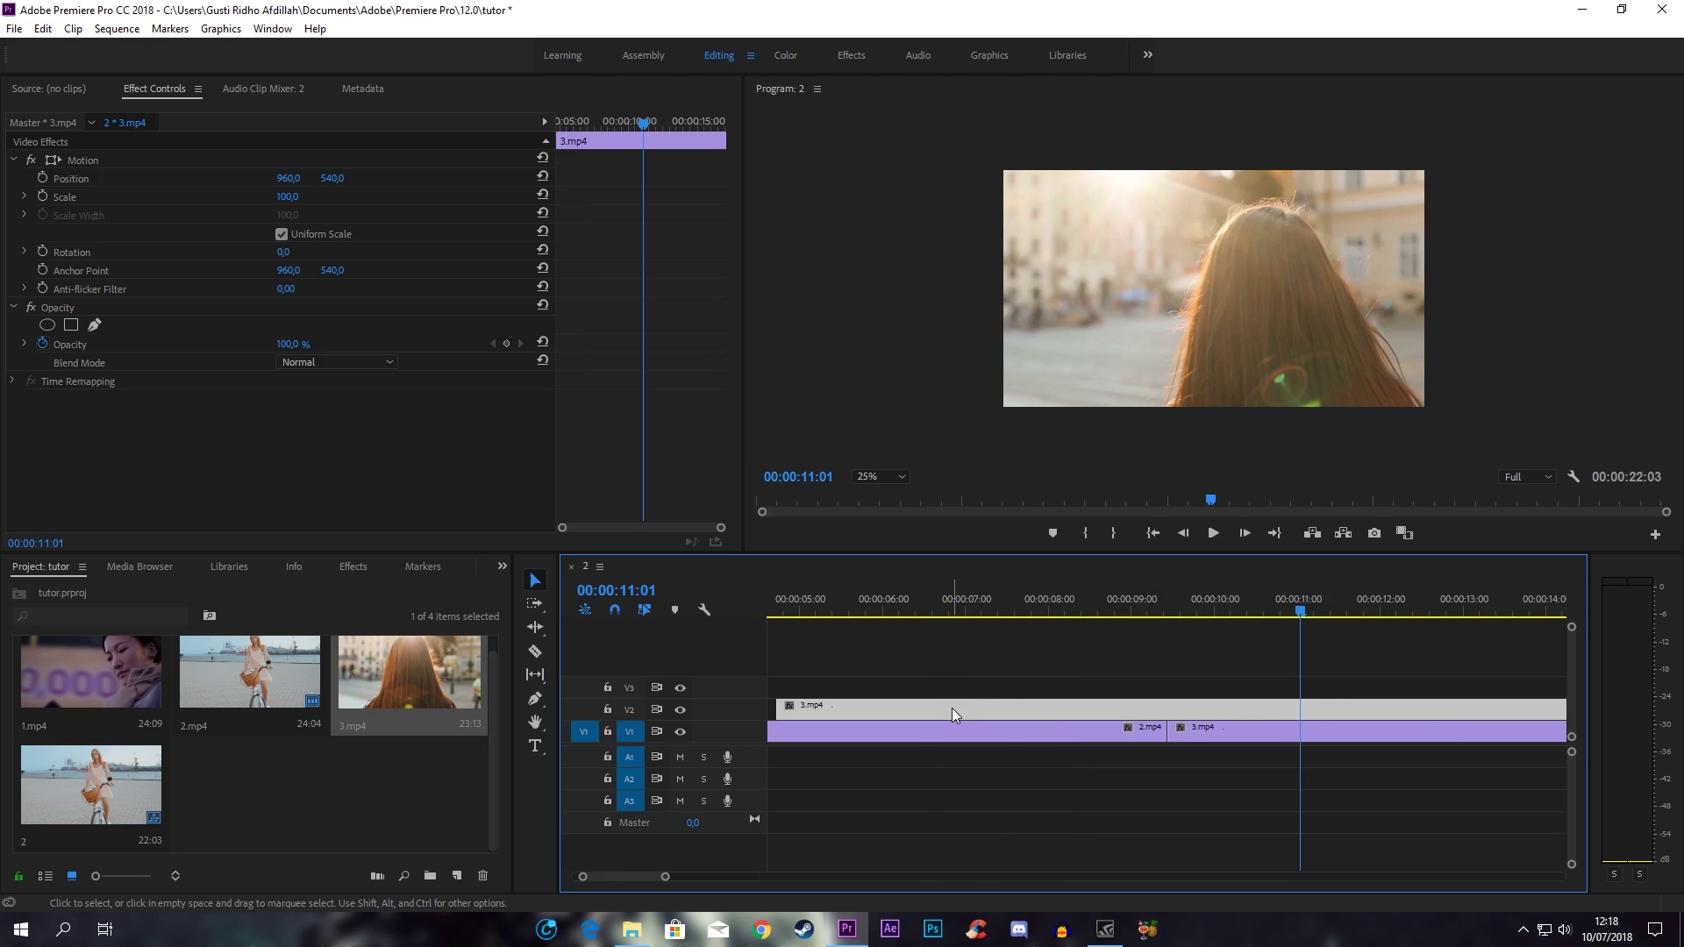
mouse_move(784, 699)
mouse_down()
mouse_move(1300, 709)
mouse_move(928, 698)
mouse_move(1201, 707)
mouse_move(1112, 715)
mouse_up()
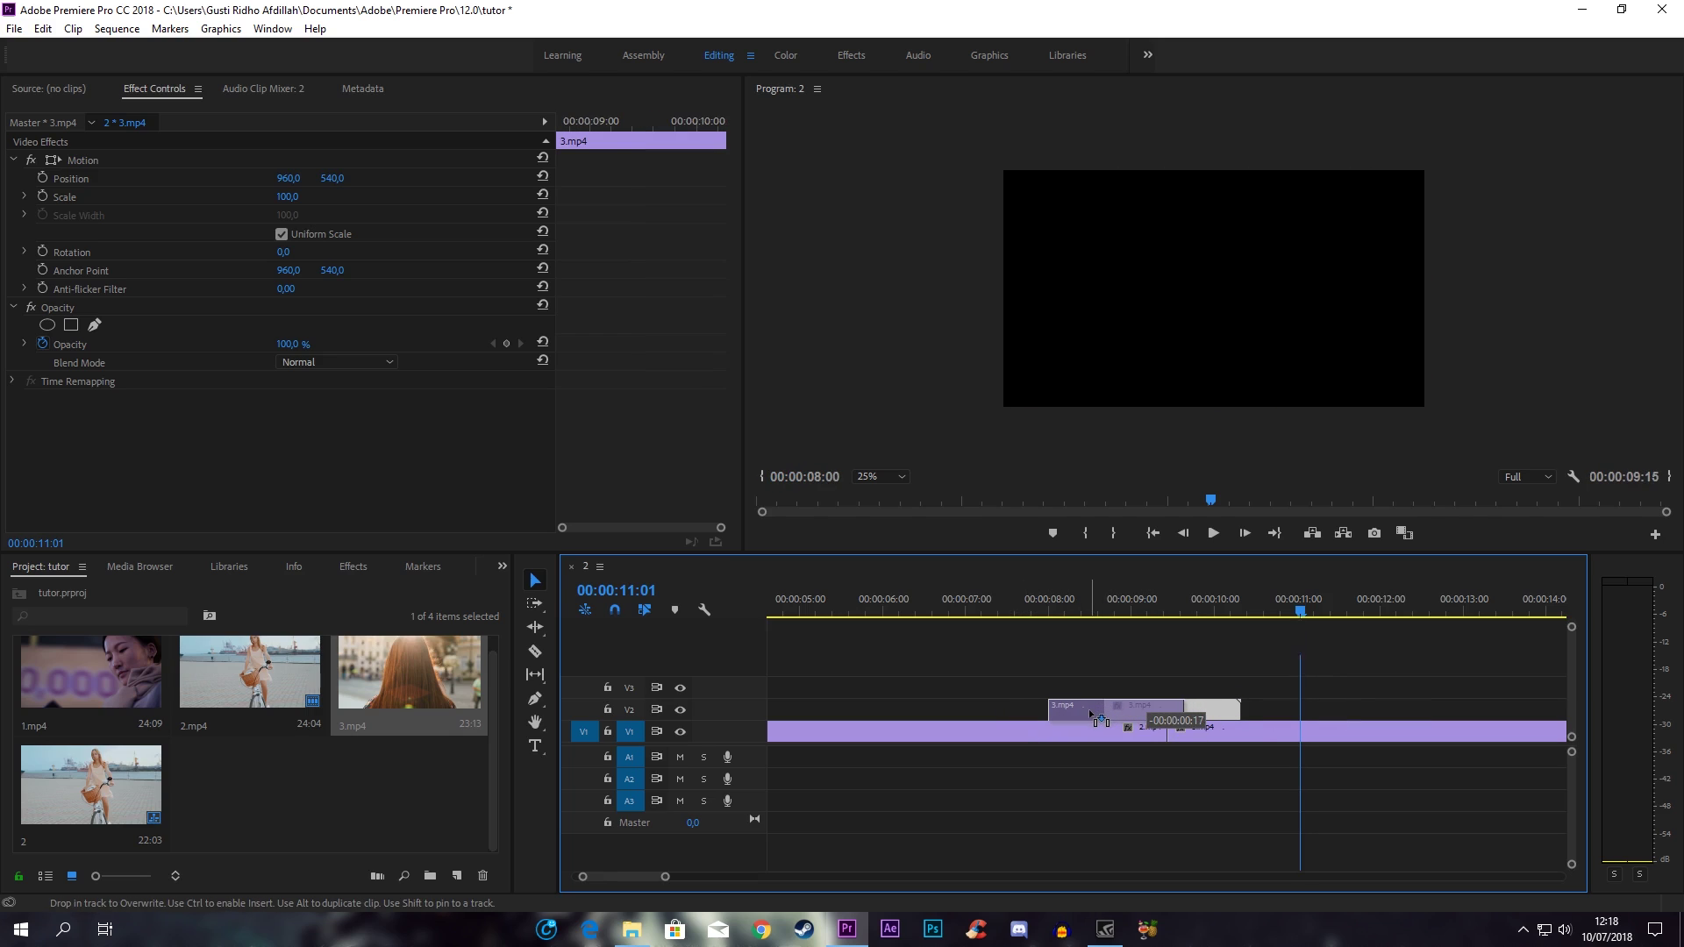
drag(1094, 715, 1078, 715)
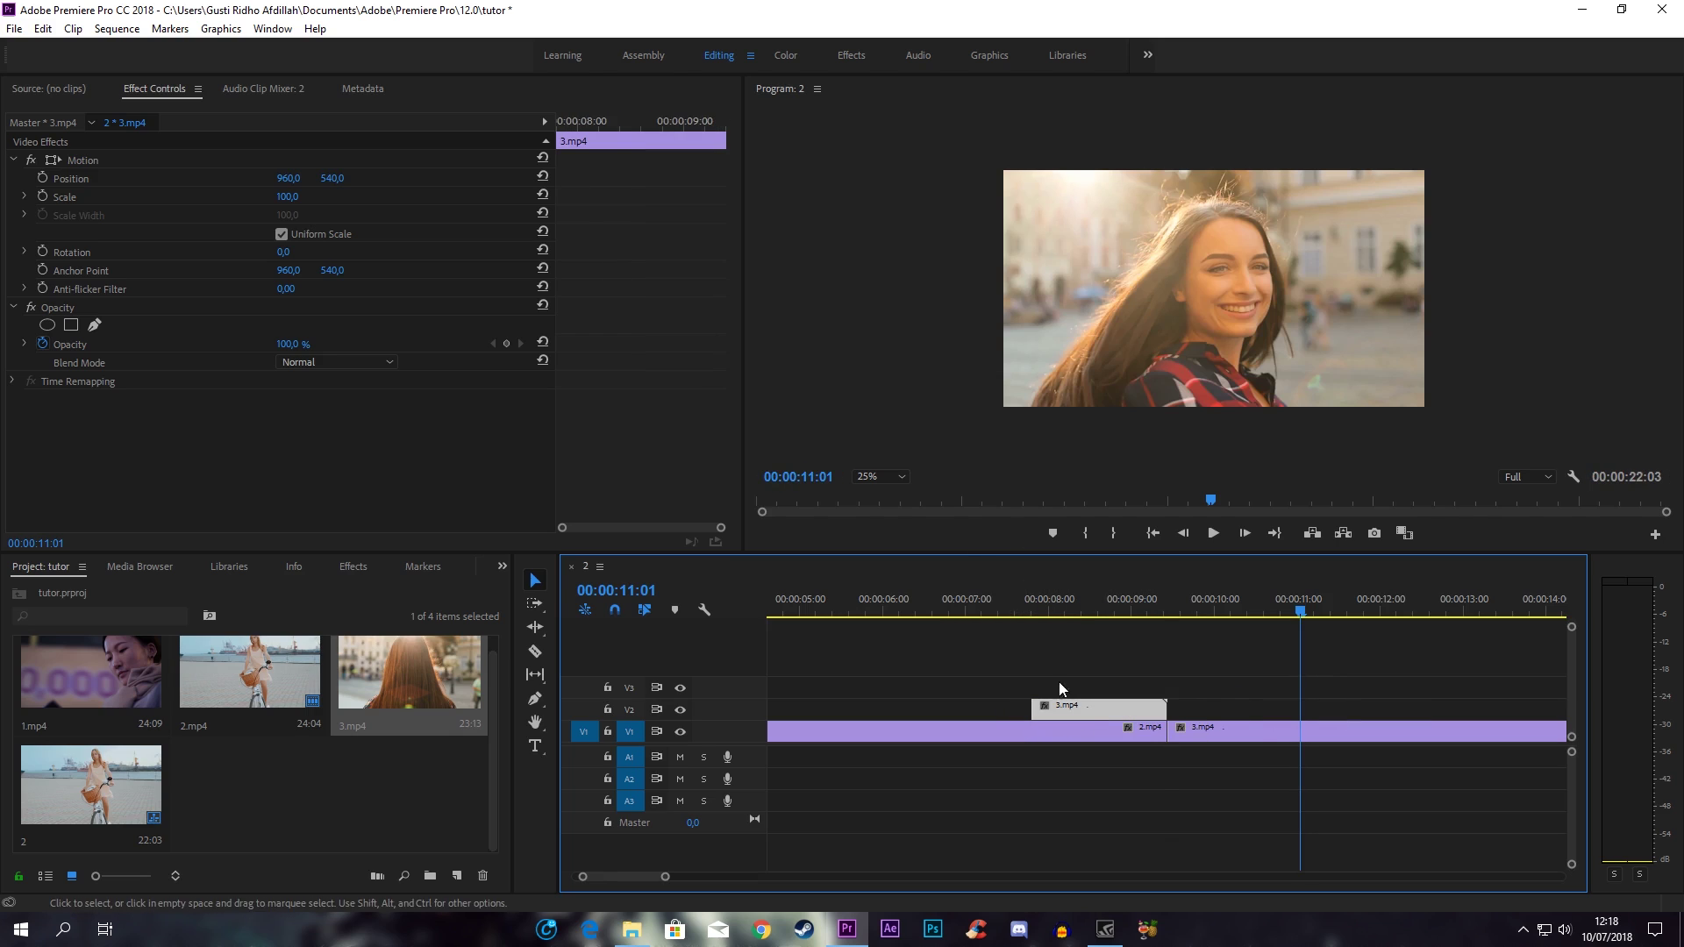
click(1057, 606)
drag(613, 128, 562, 138)
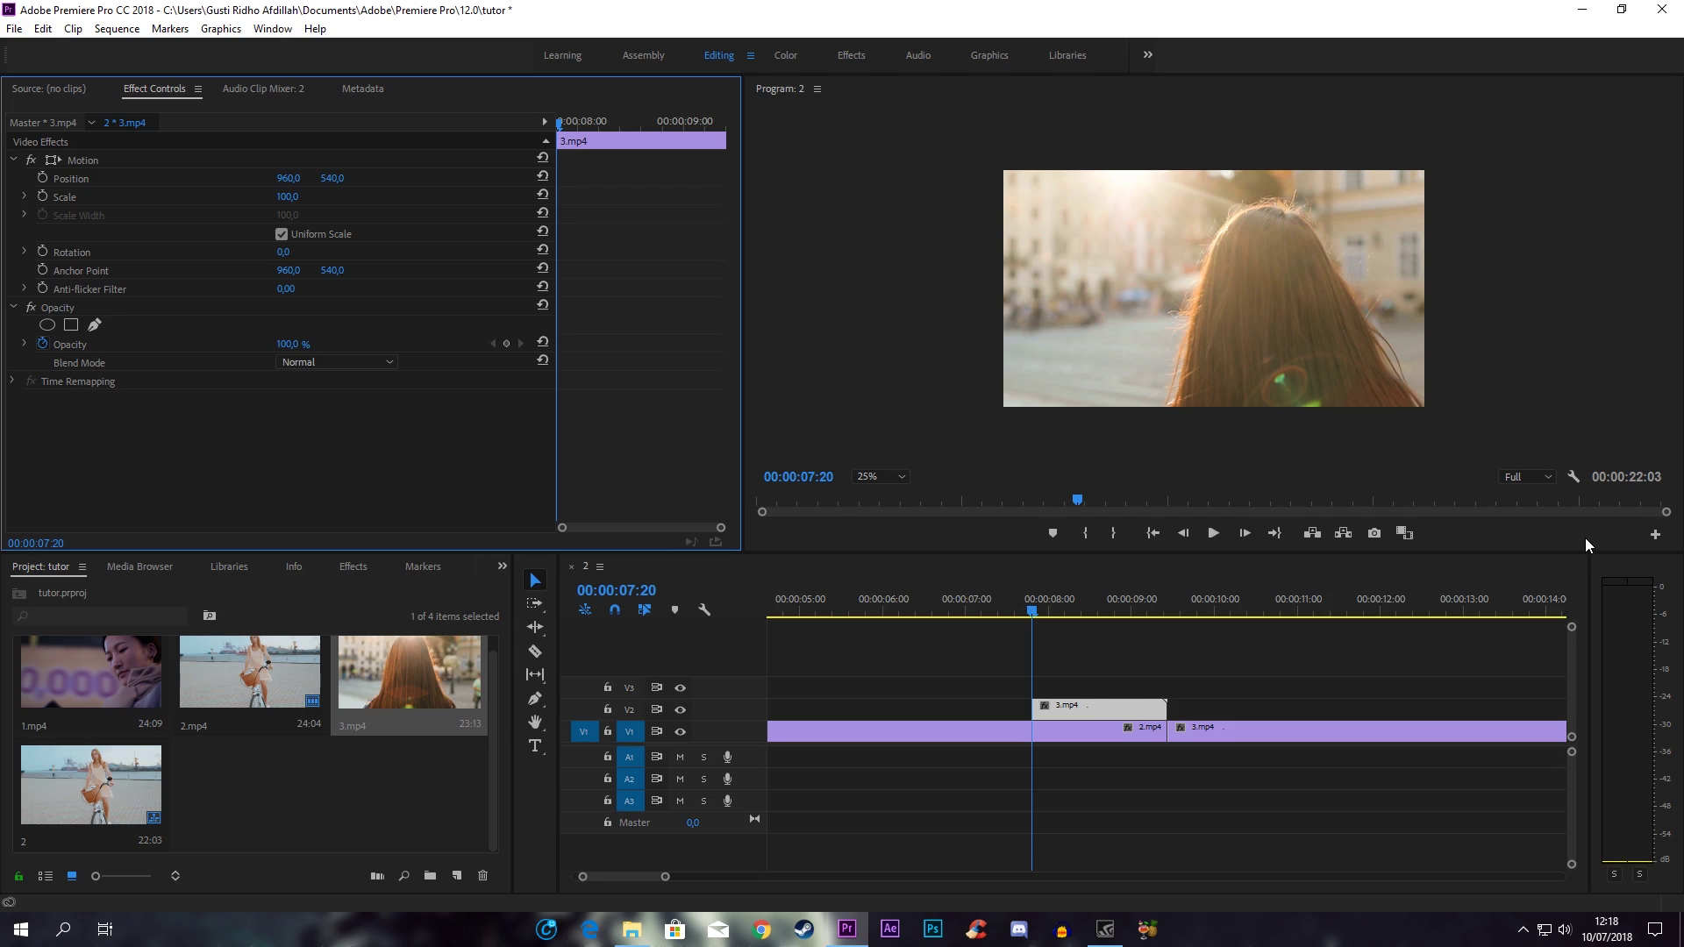
Shorten the held clip and slide it so it spans about 08:14 to 09:11
key(space)
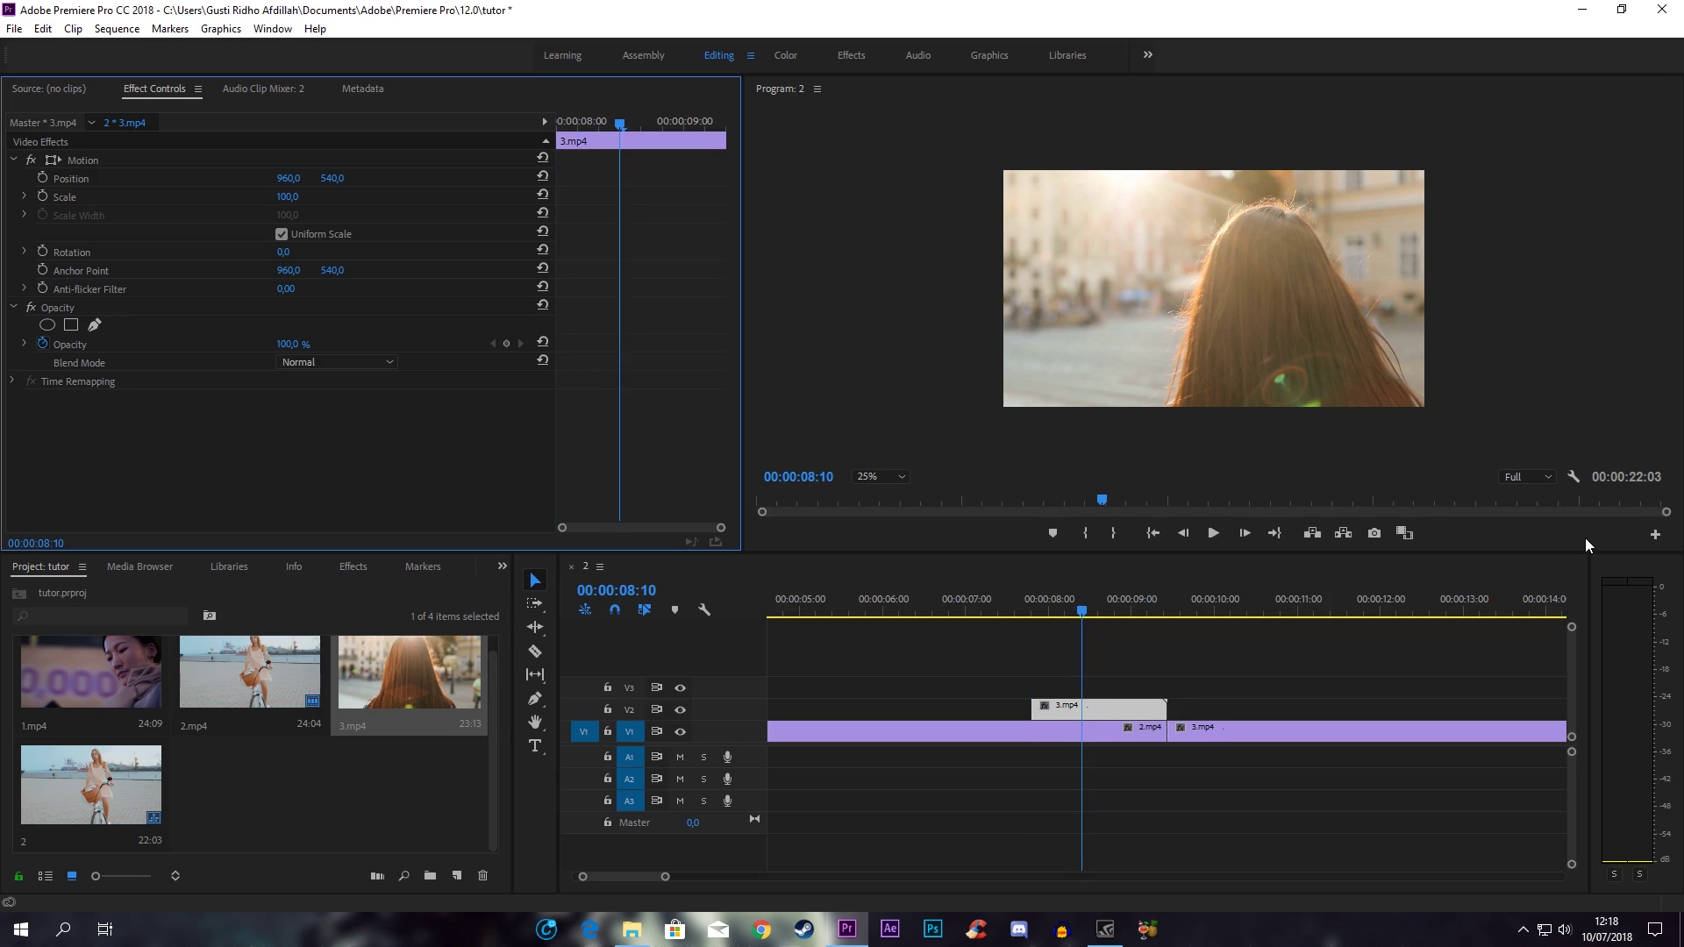
drag(1160, 709, 1114, 709)
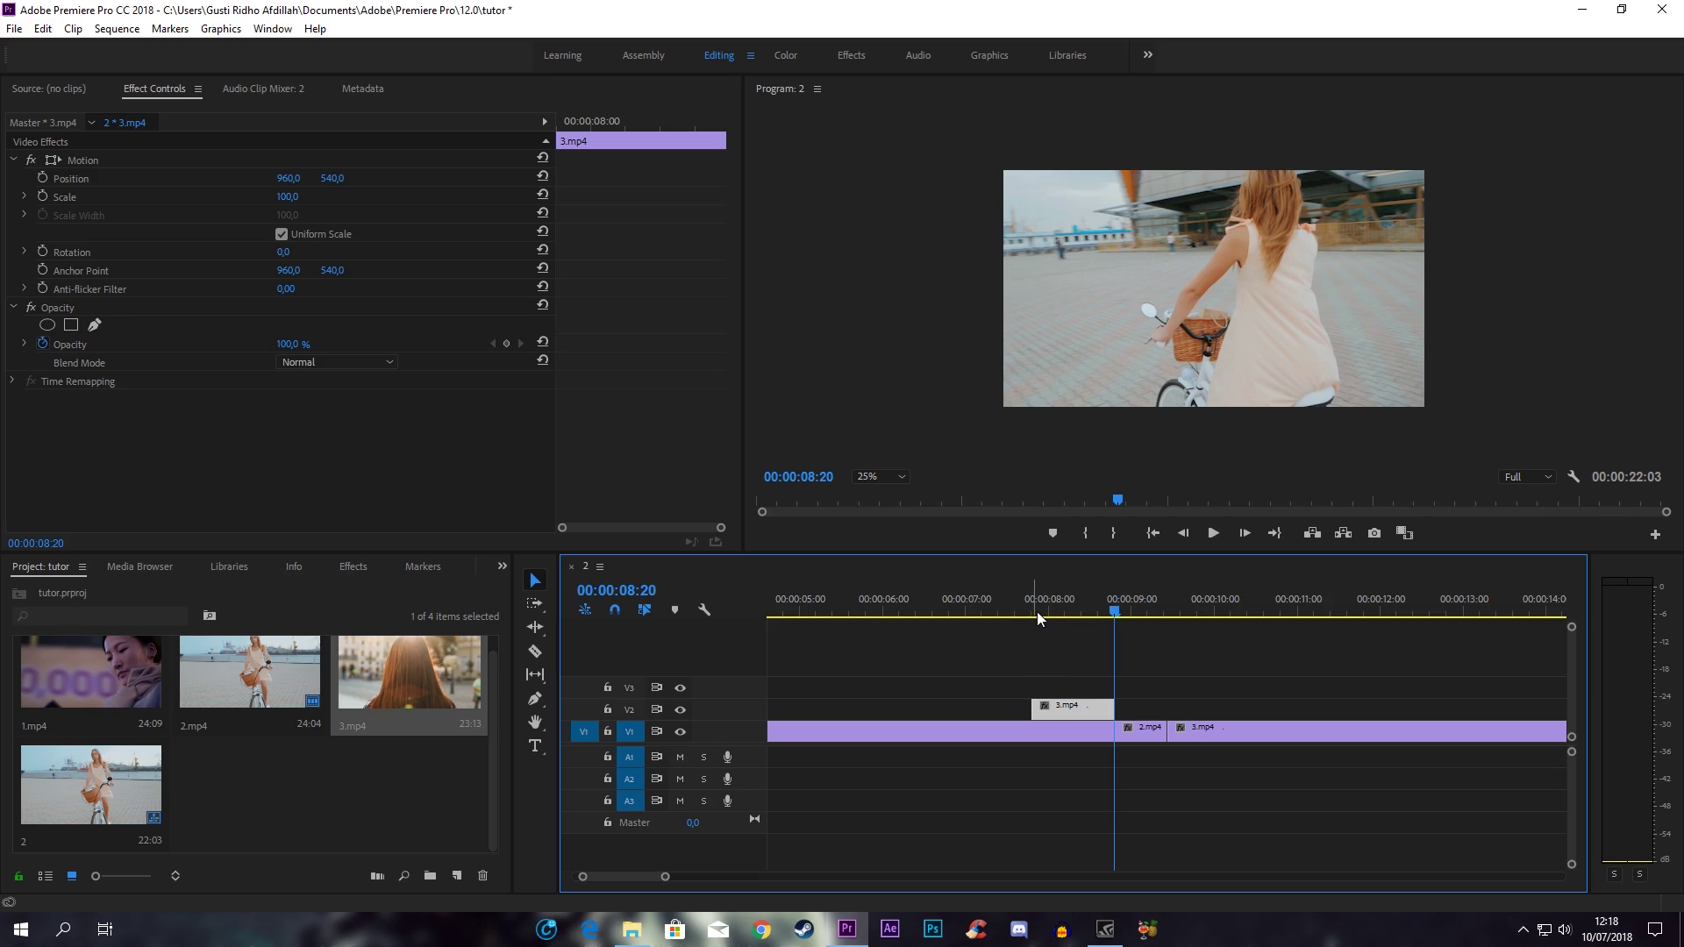
drag(1086, 708, 1139, 708)
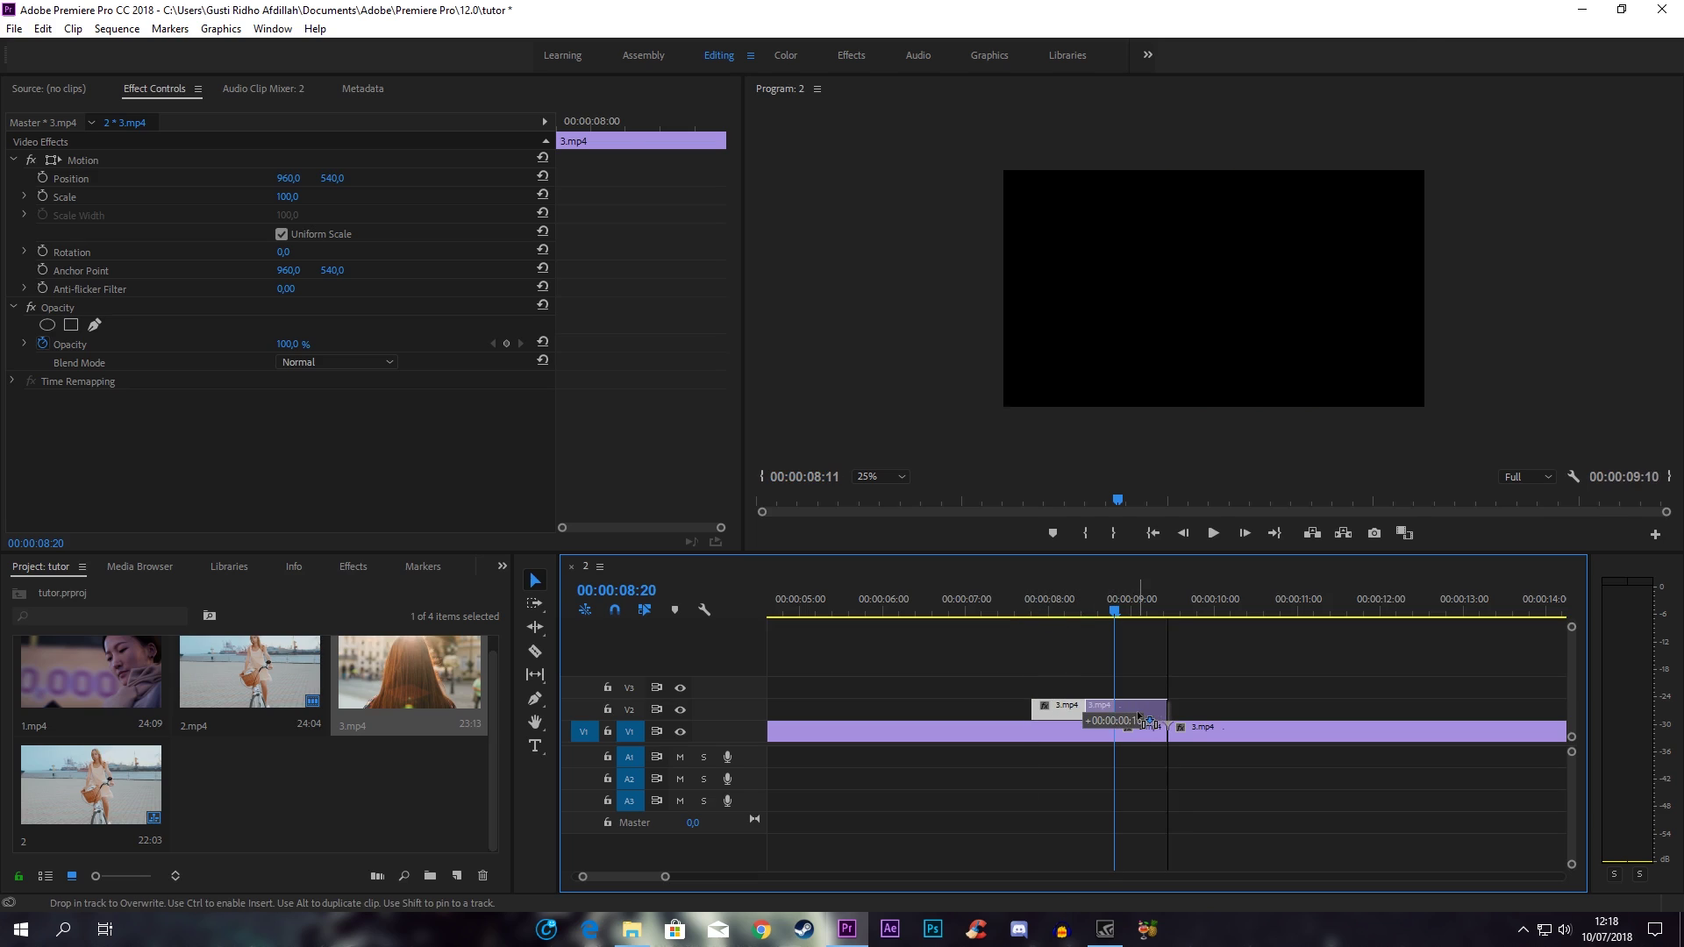
mouse_move(1109, 614)
mouse_down()
mouse_move(1192, 619)
mouse_move(1134, 614)
mouse_up()
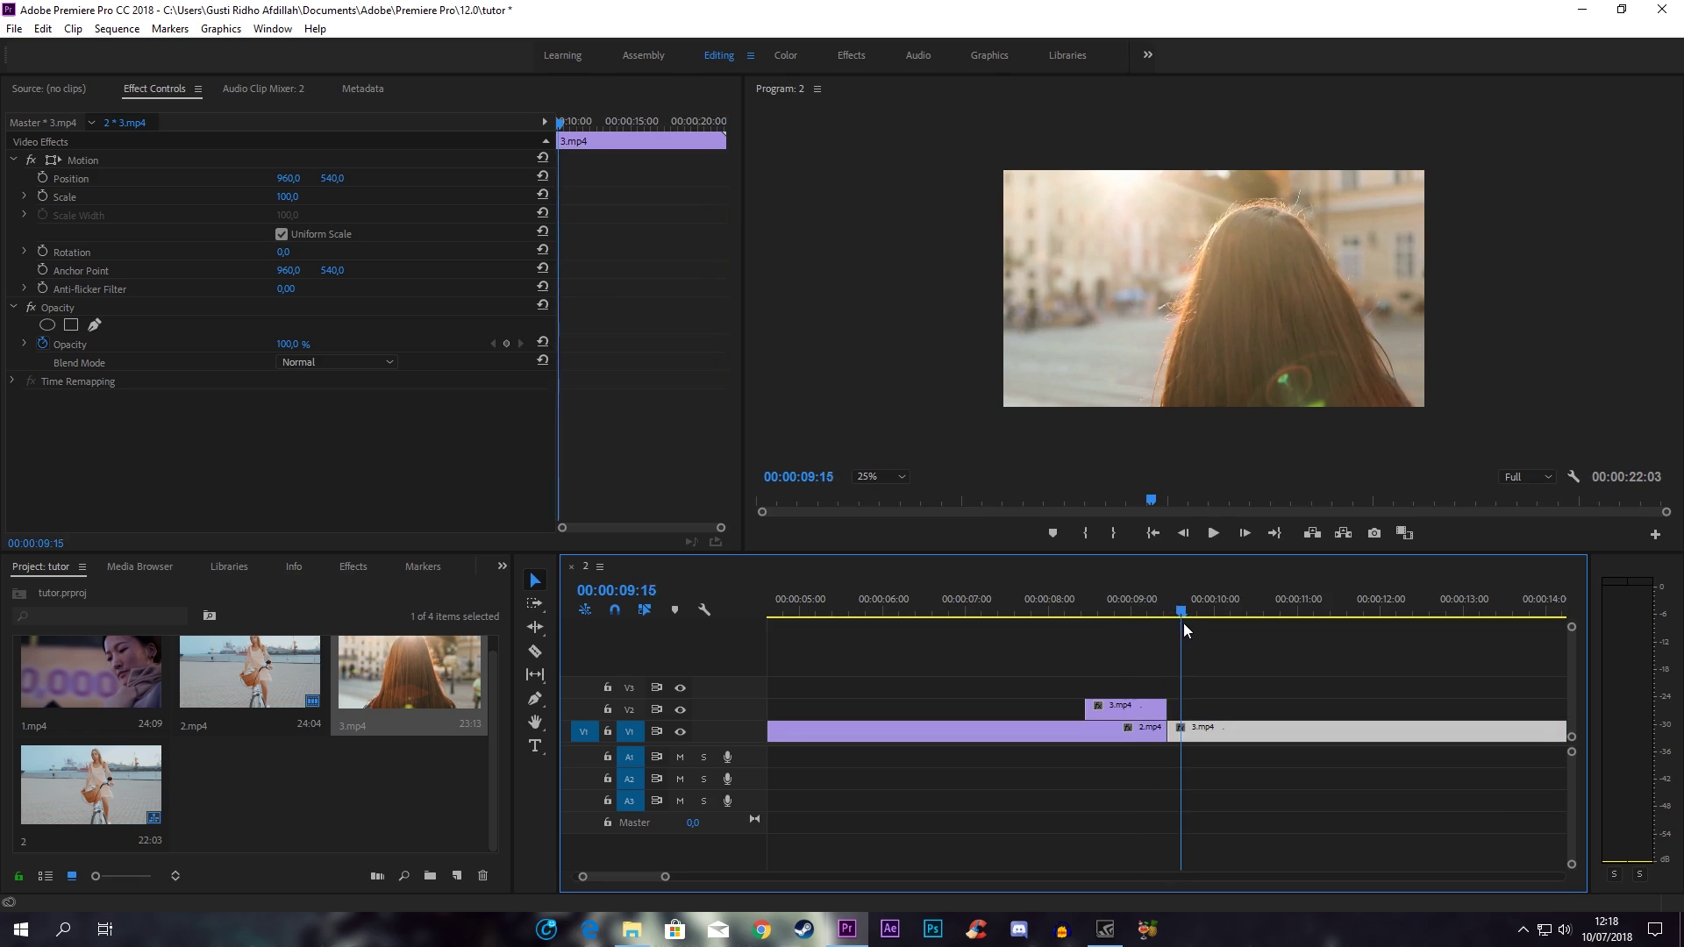
click(1131, 716)
Draw a free-form opacity mask around the hair on the held V2 3.mp4 clip
key(Up)
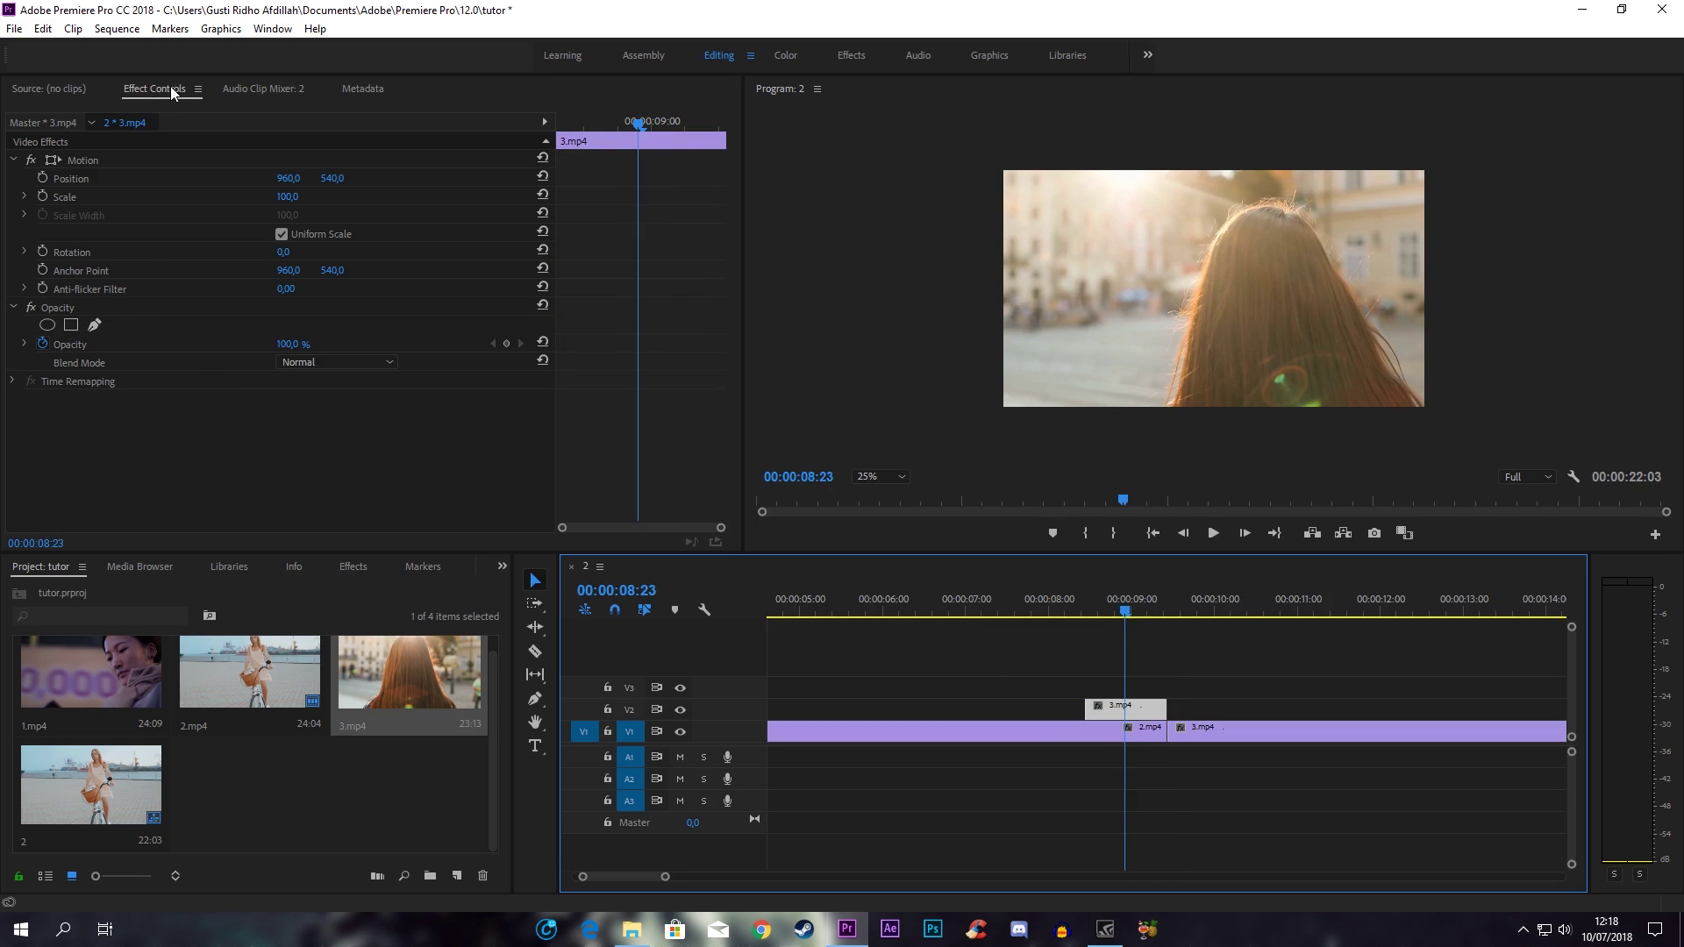
click(101, 326)
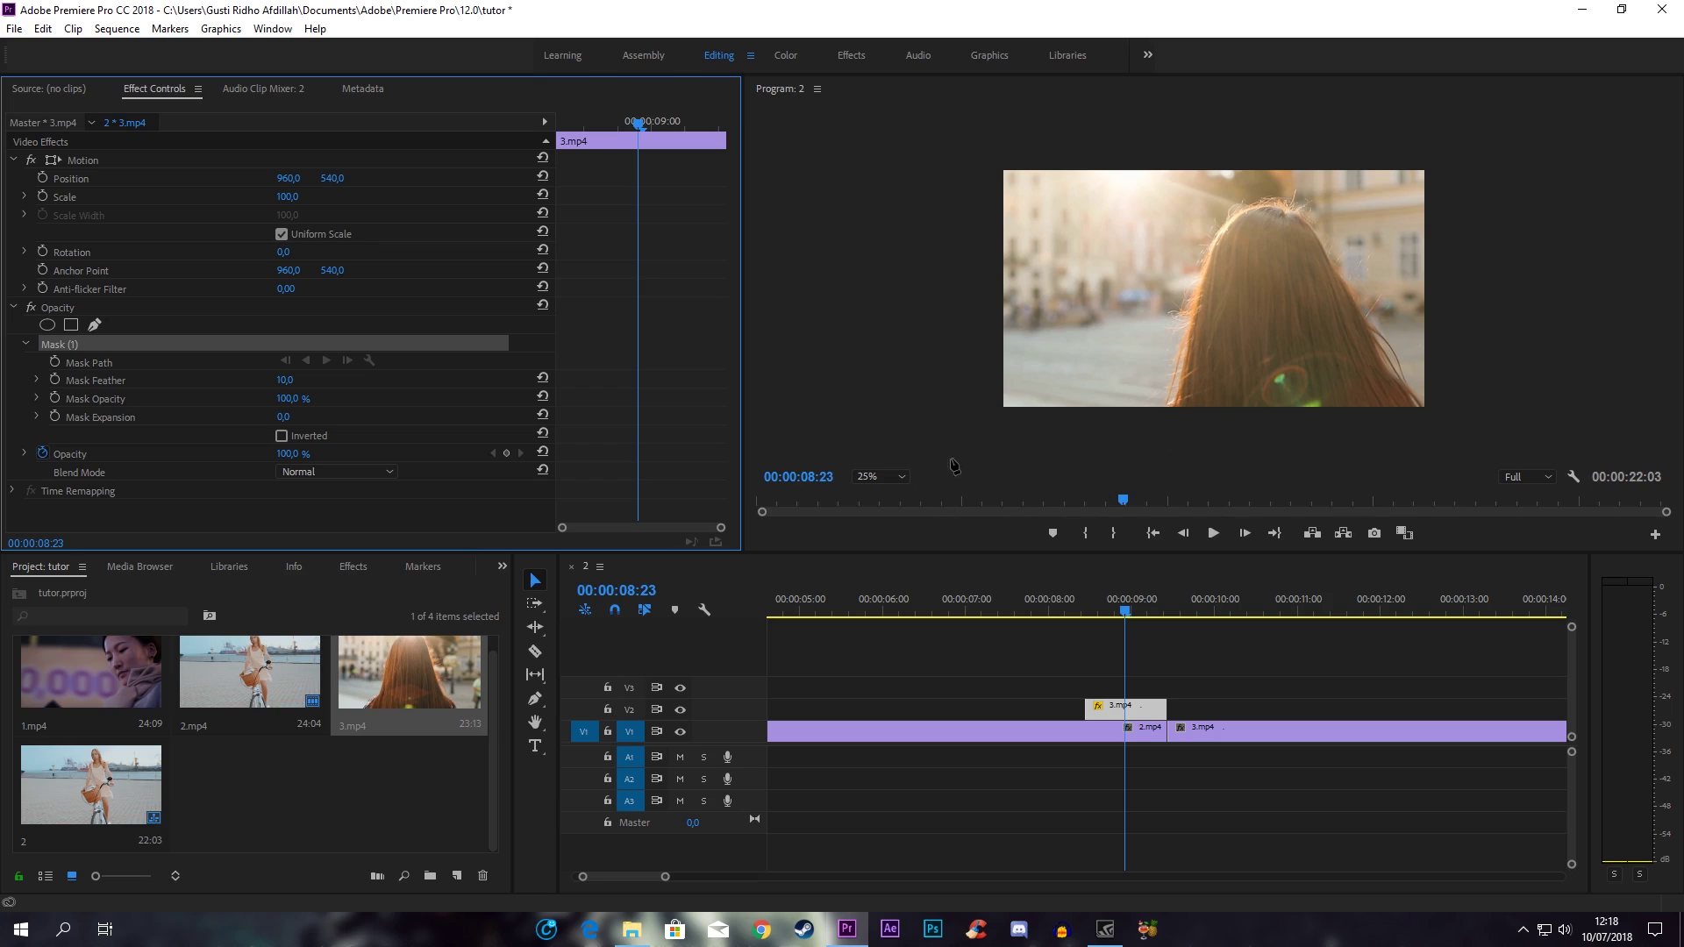
click(862, 478)
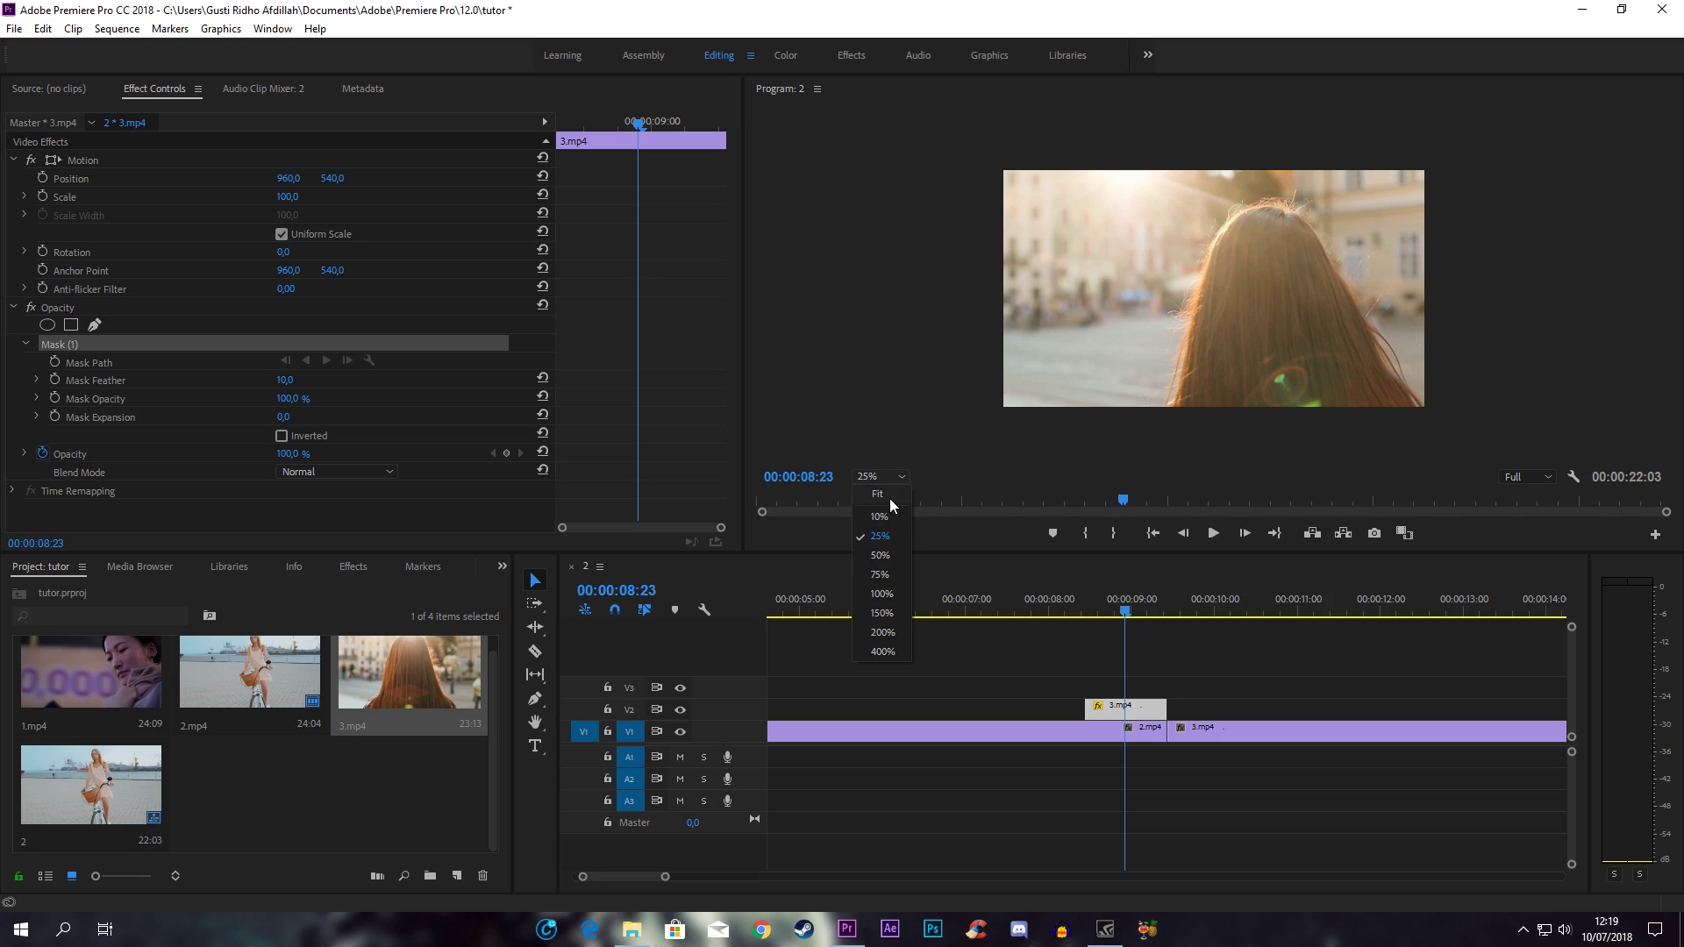
click(880, 495)
click(1151, 464)
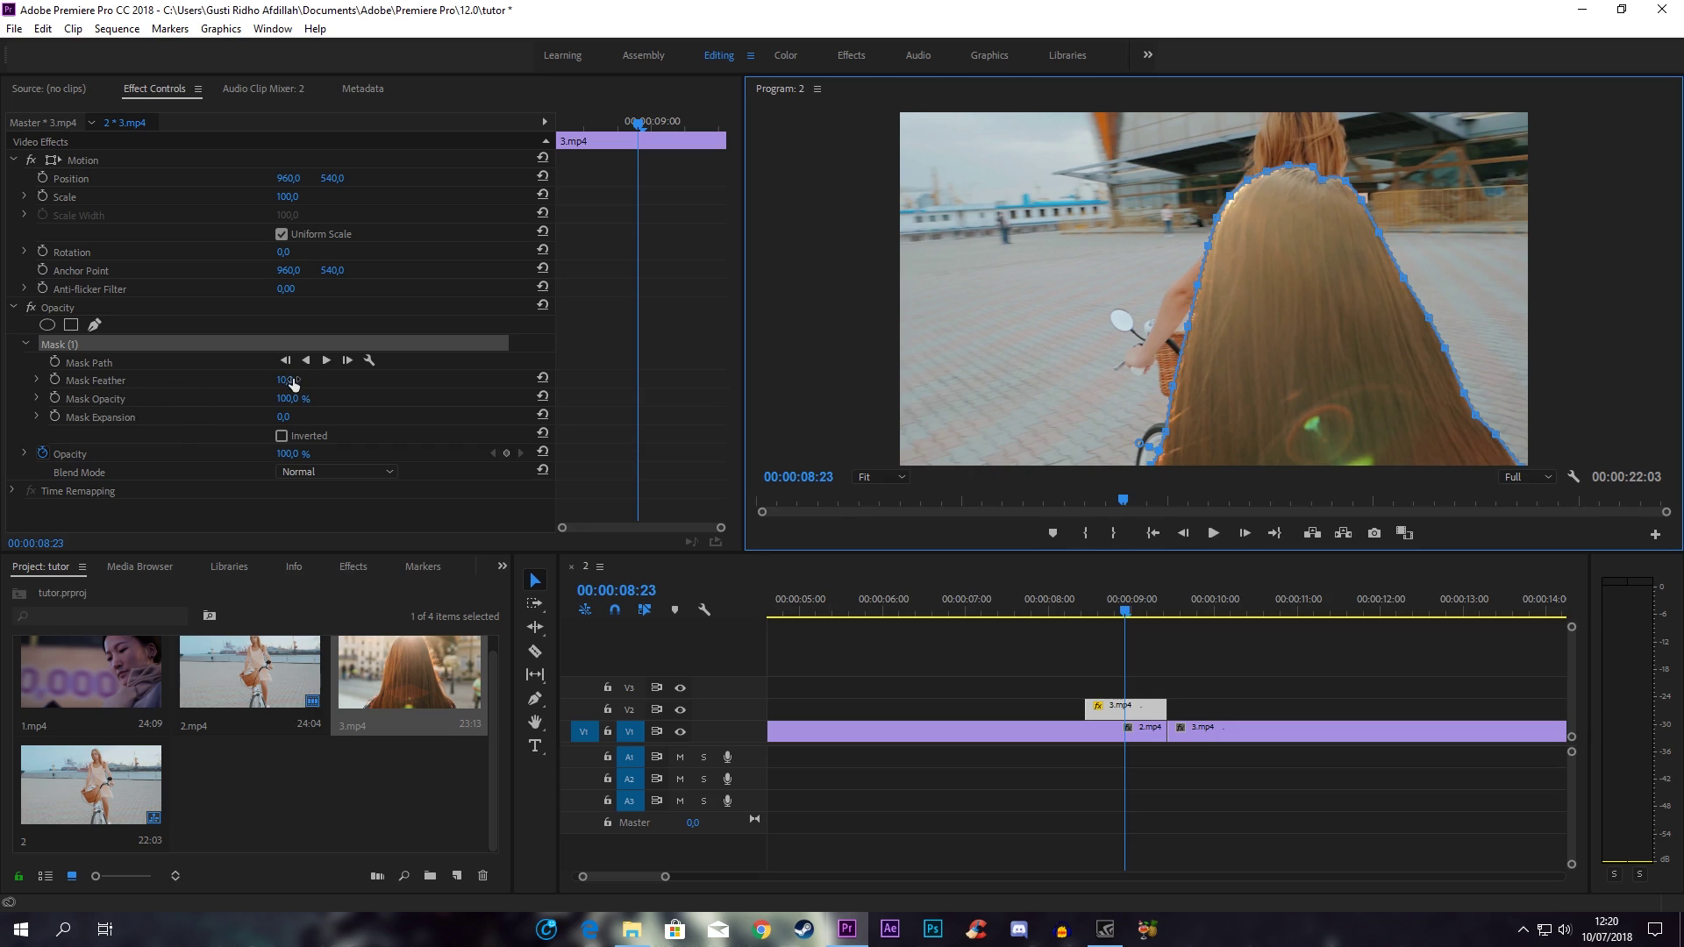
click(68, 311)
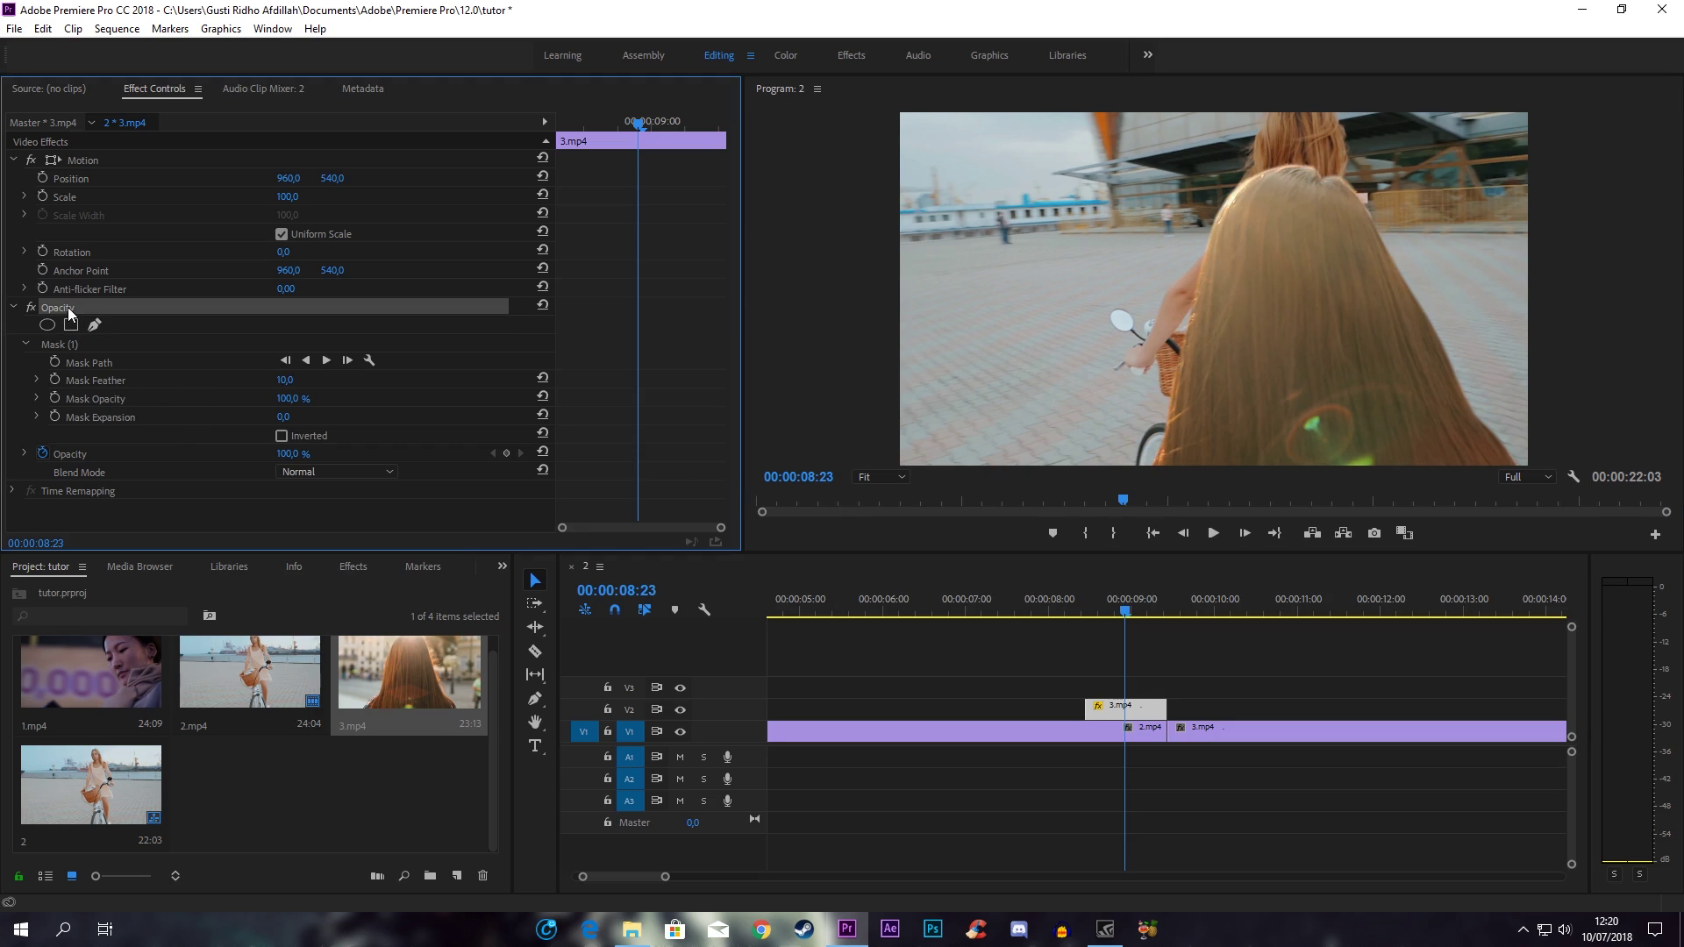
Set the mask feather to 15 and bring up the Effects panel
mouse_move(285, 380)
mouse_down()
mouse_move(351, 380)
mouse_move(289, 379)
mouse_up()
text(15)
click(425, 518)
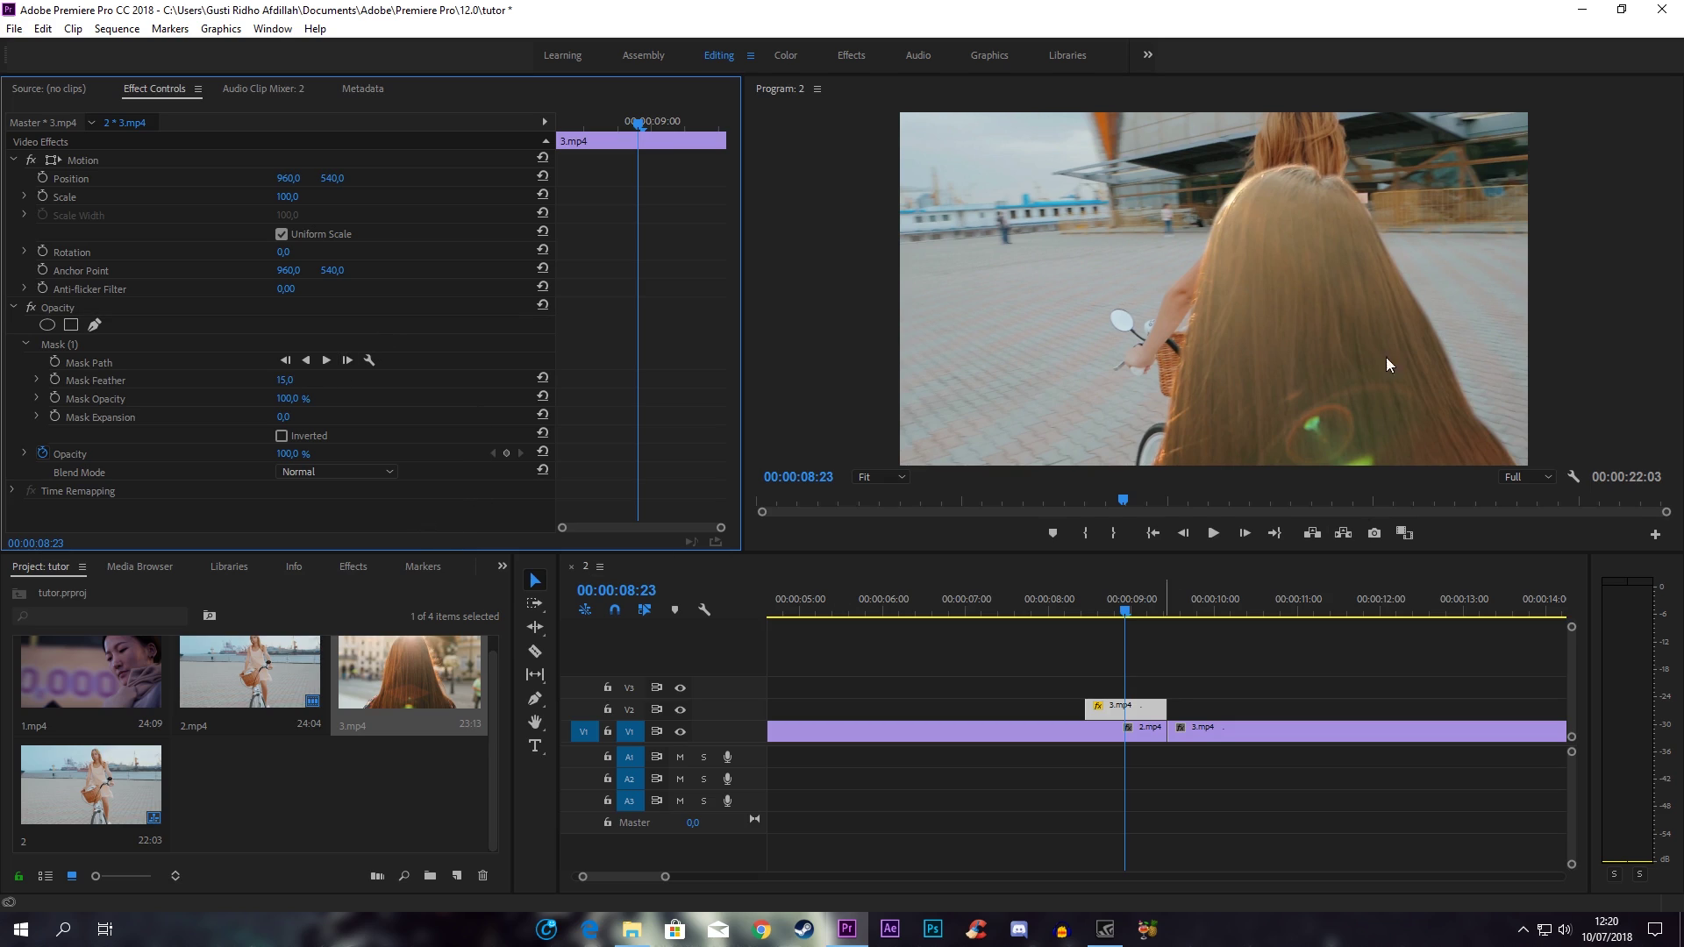
click(1105, 596)
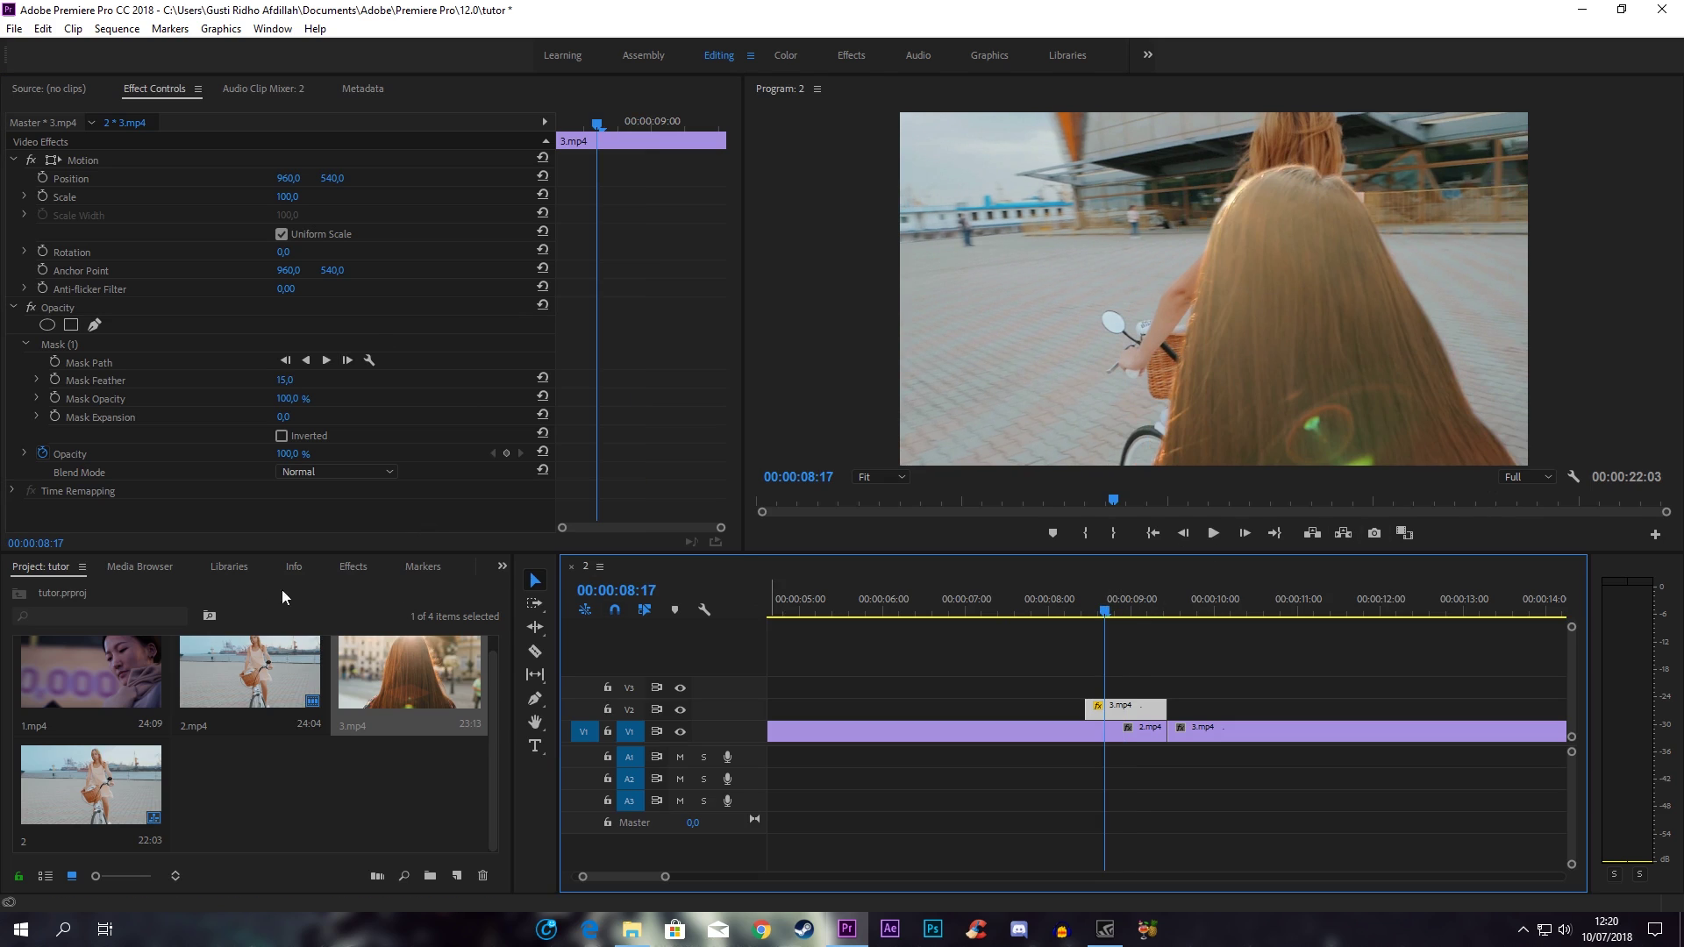
click(501, 565)
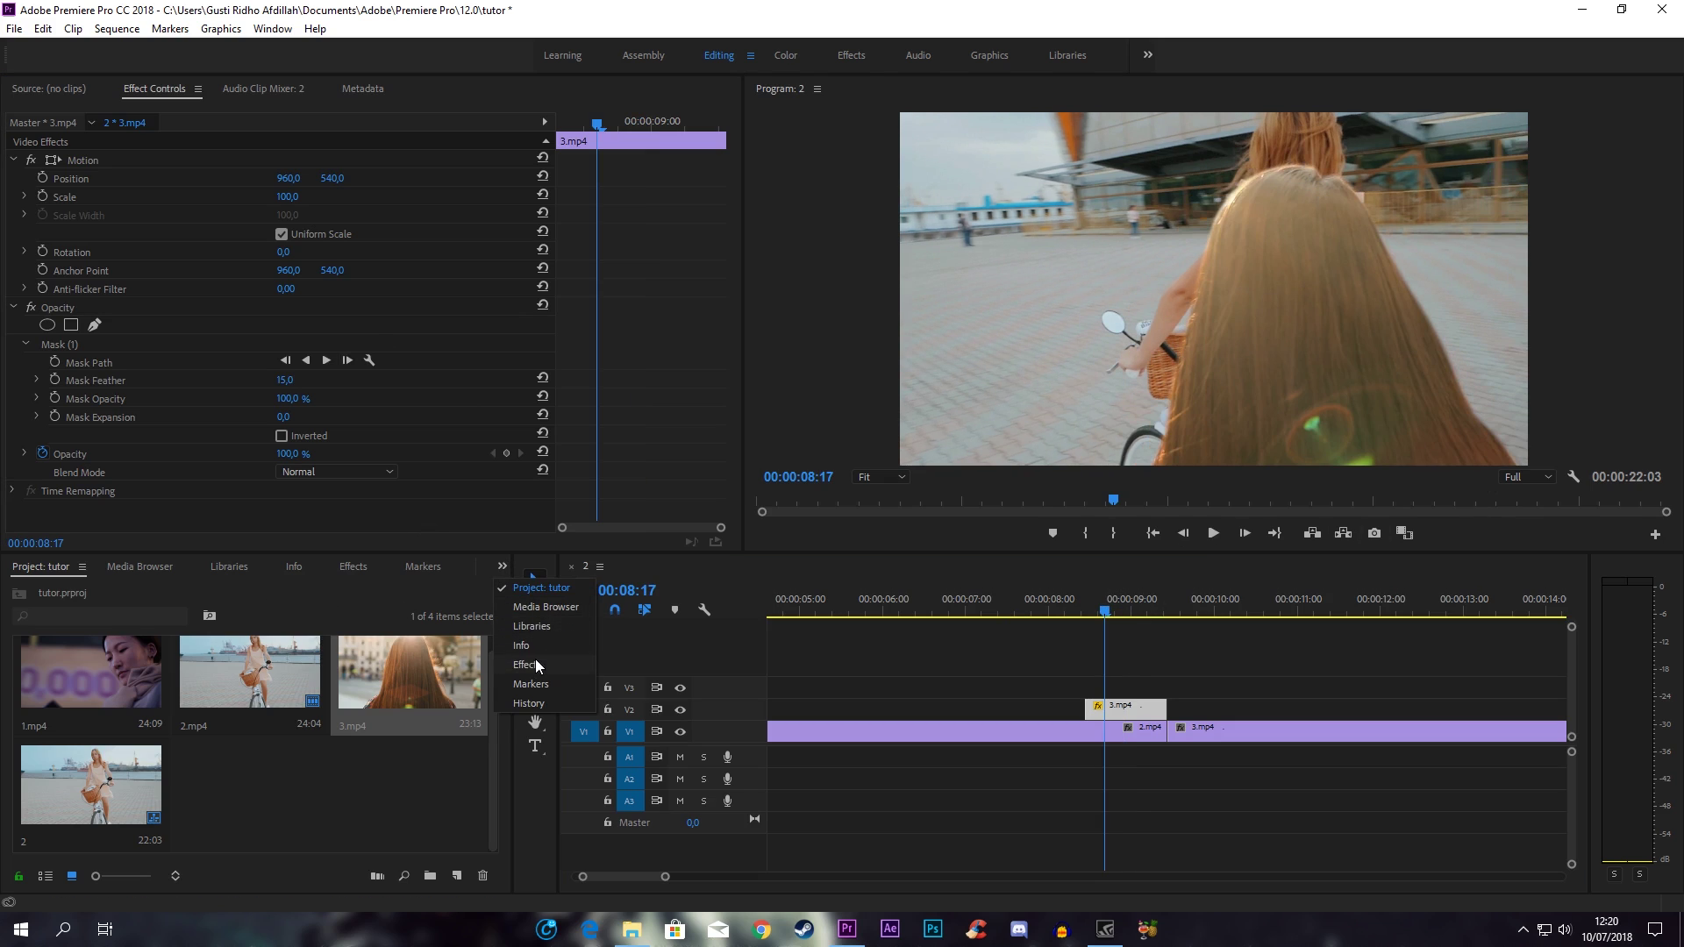
click(537, 664)
click(182, 592)
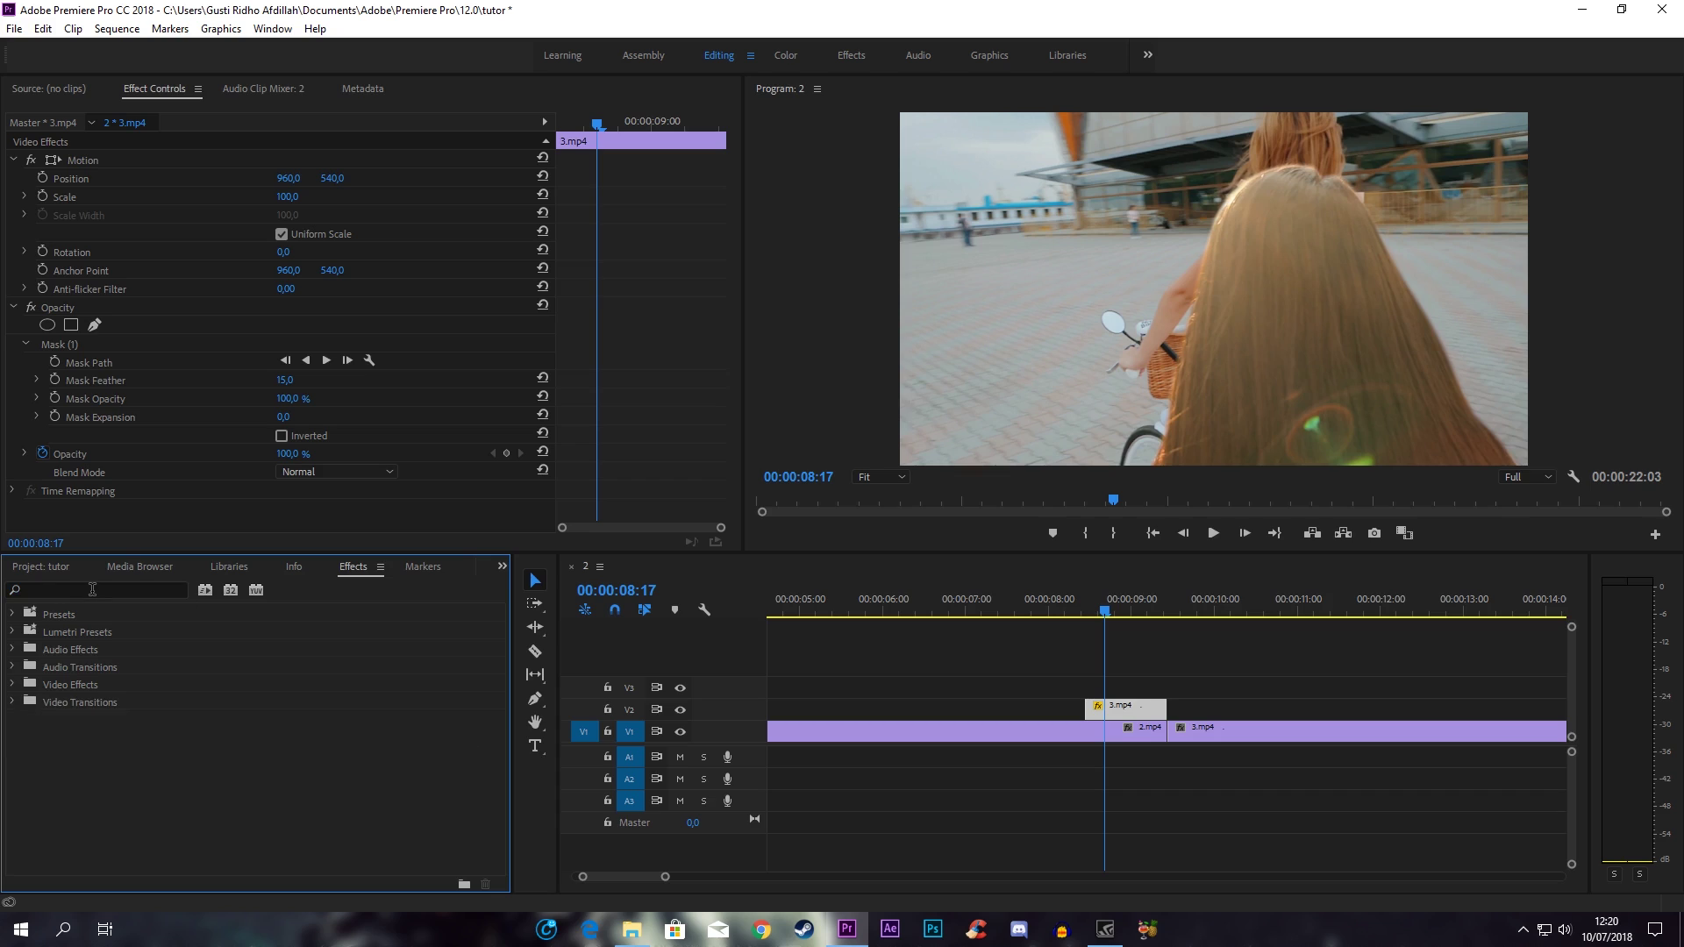
Apply the Linear Wipe effect to the held 3.mp4 clip on V2
text(linea)
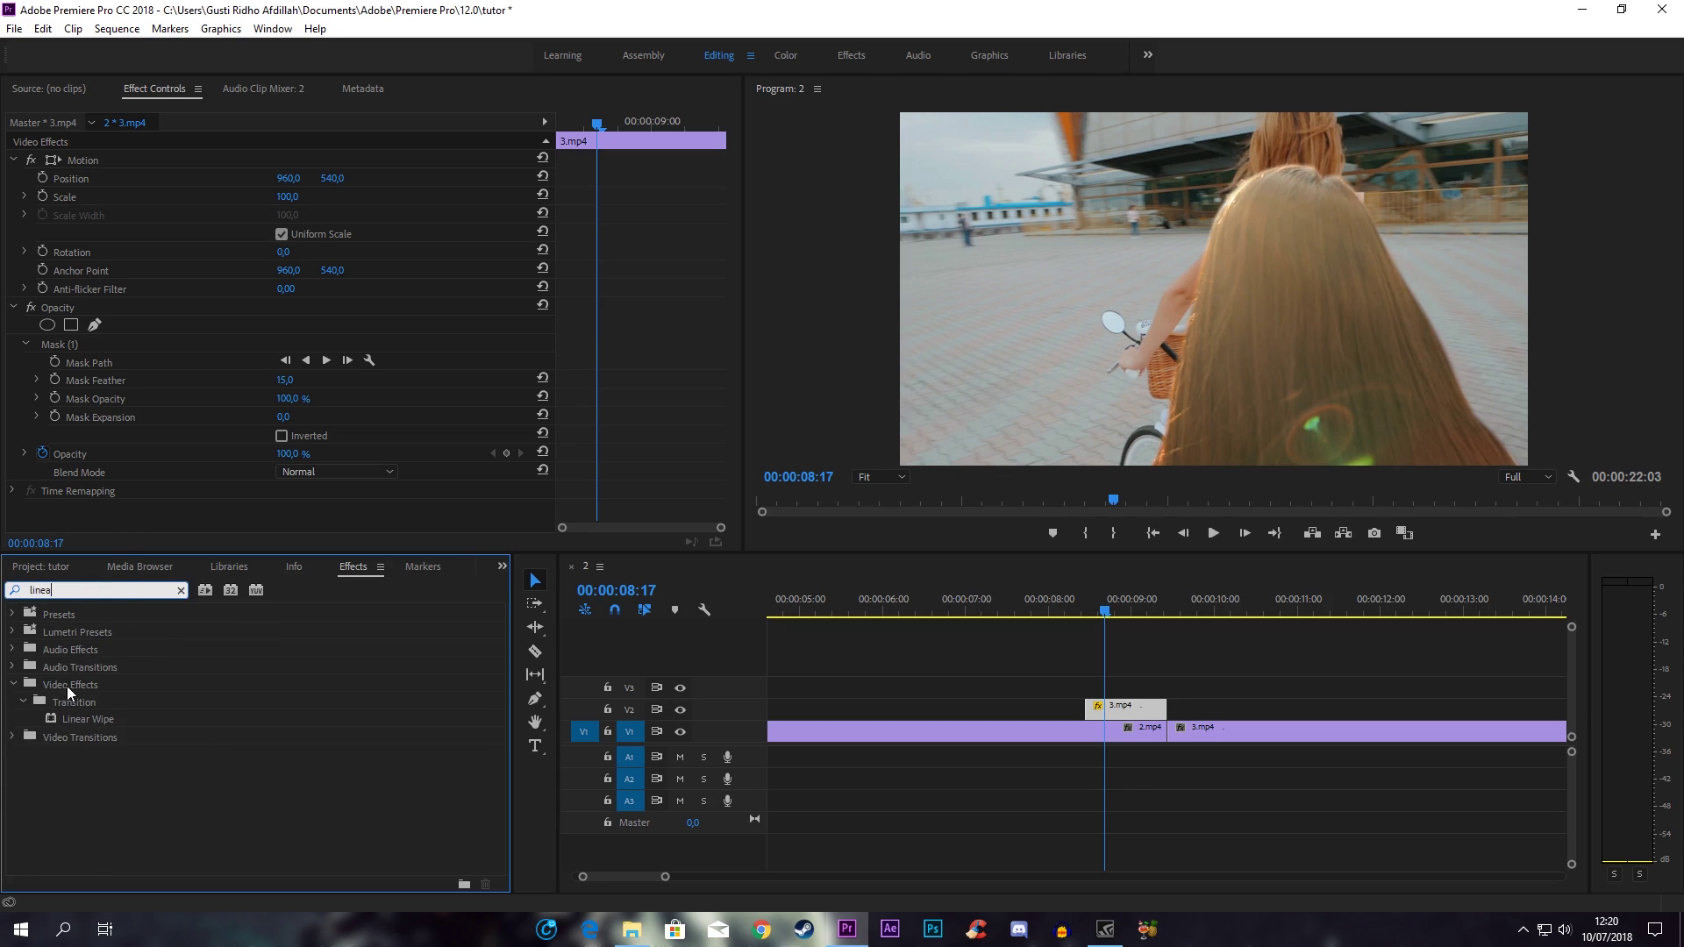
click(78, 706)
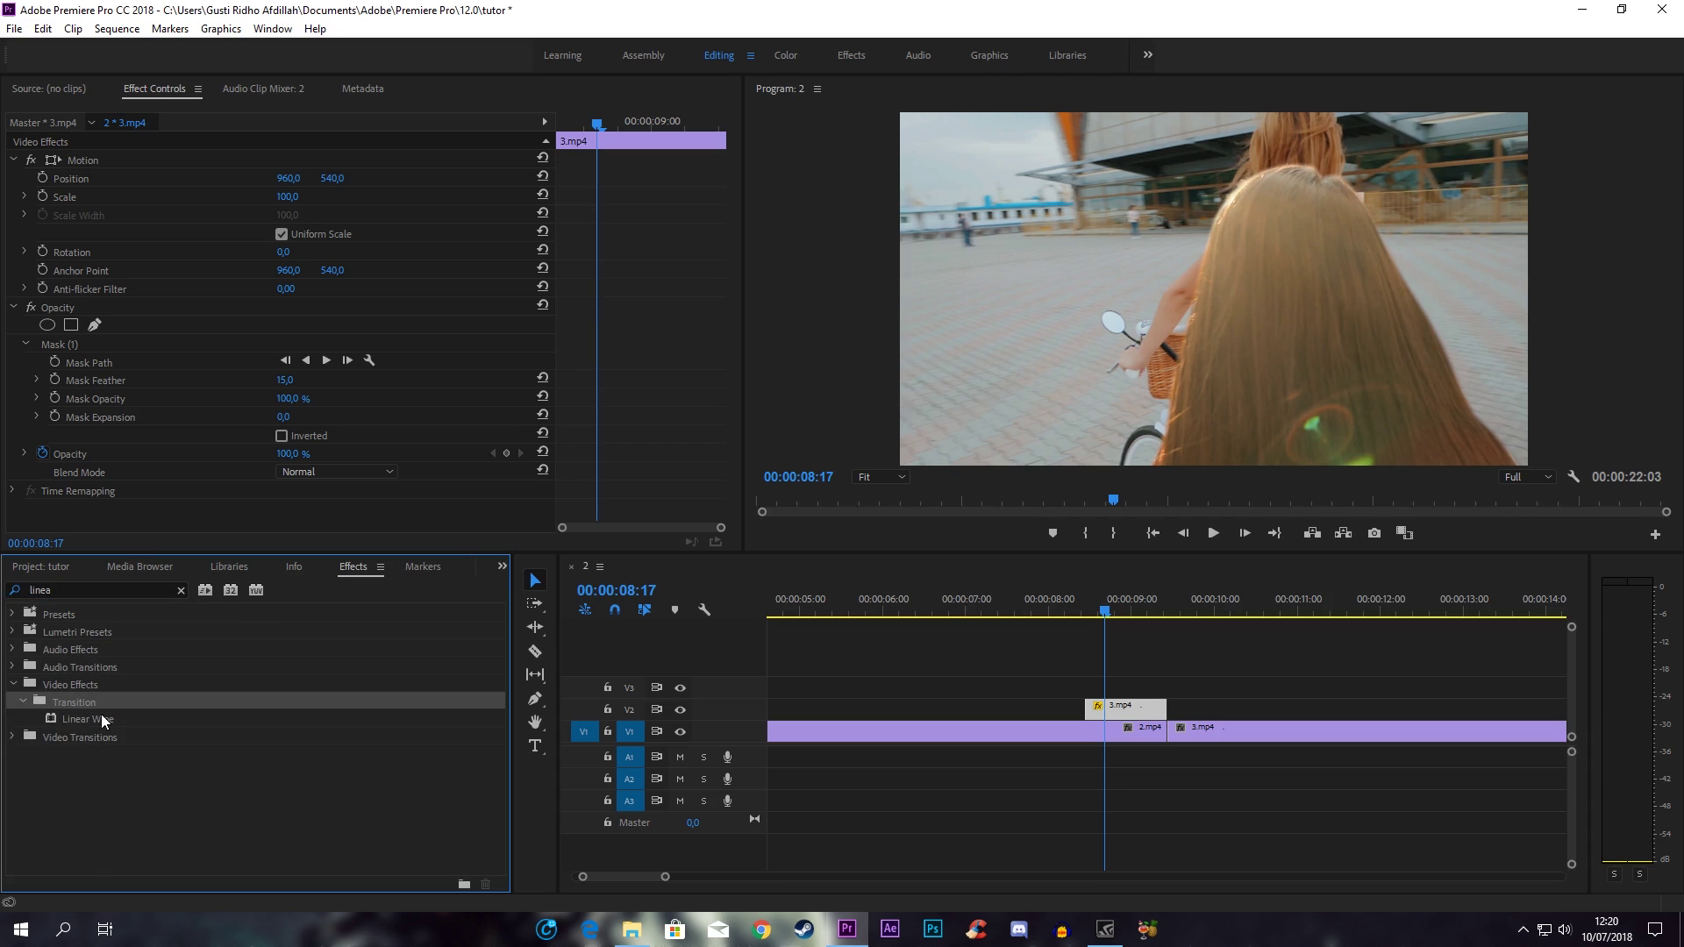
click(100, 718)
drag(106, 720, 1137, 709)
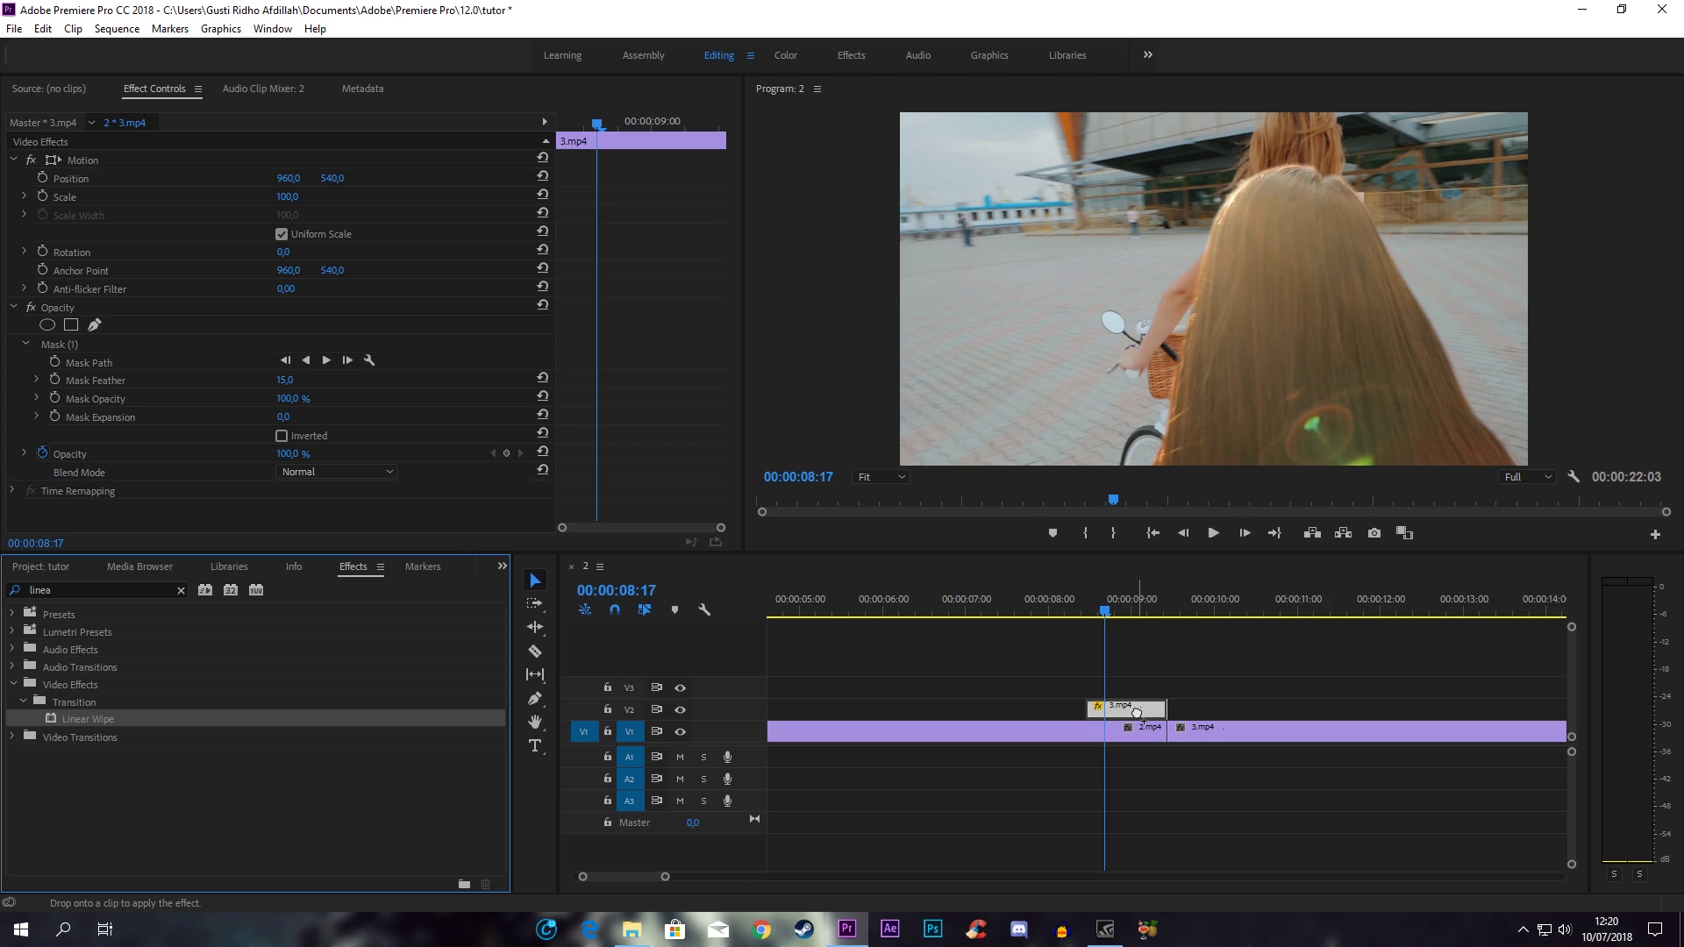
drag(1137, 709, 1139, 711)
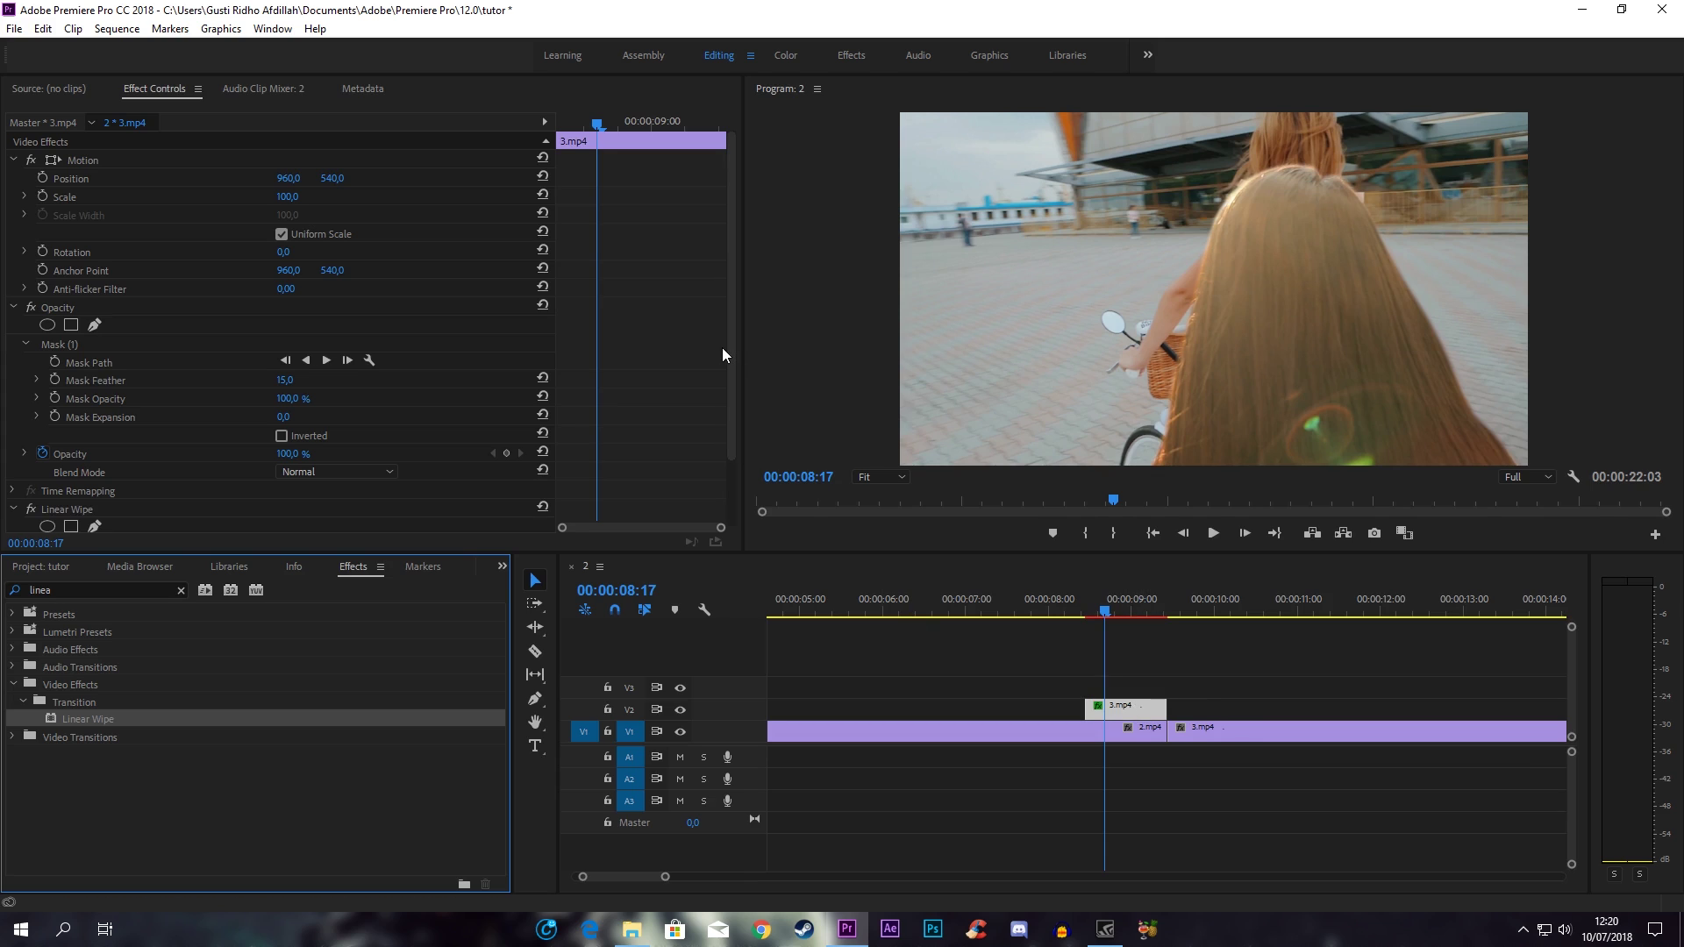
drag(730, 374, 730, 435)
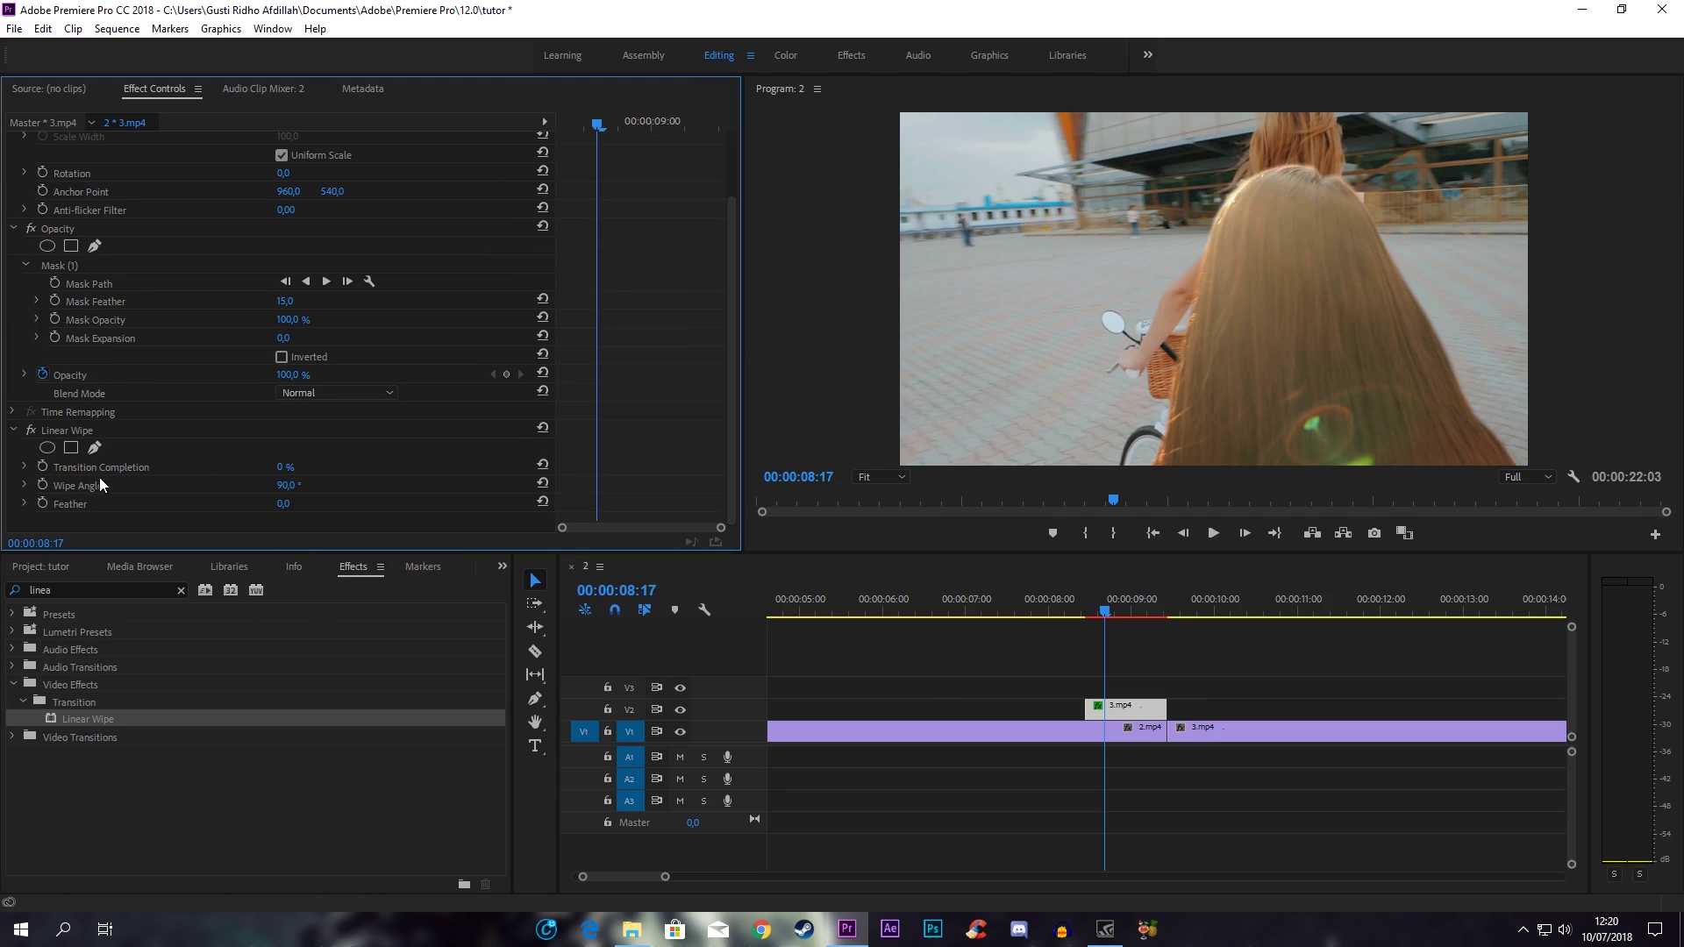
Set Linear Wipe to 62% completion, 180° wipe angle and 64 feather
drag(285, 467, 339, 466)
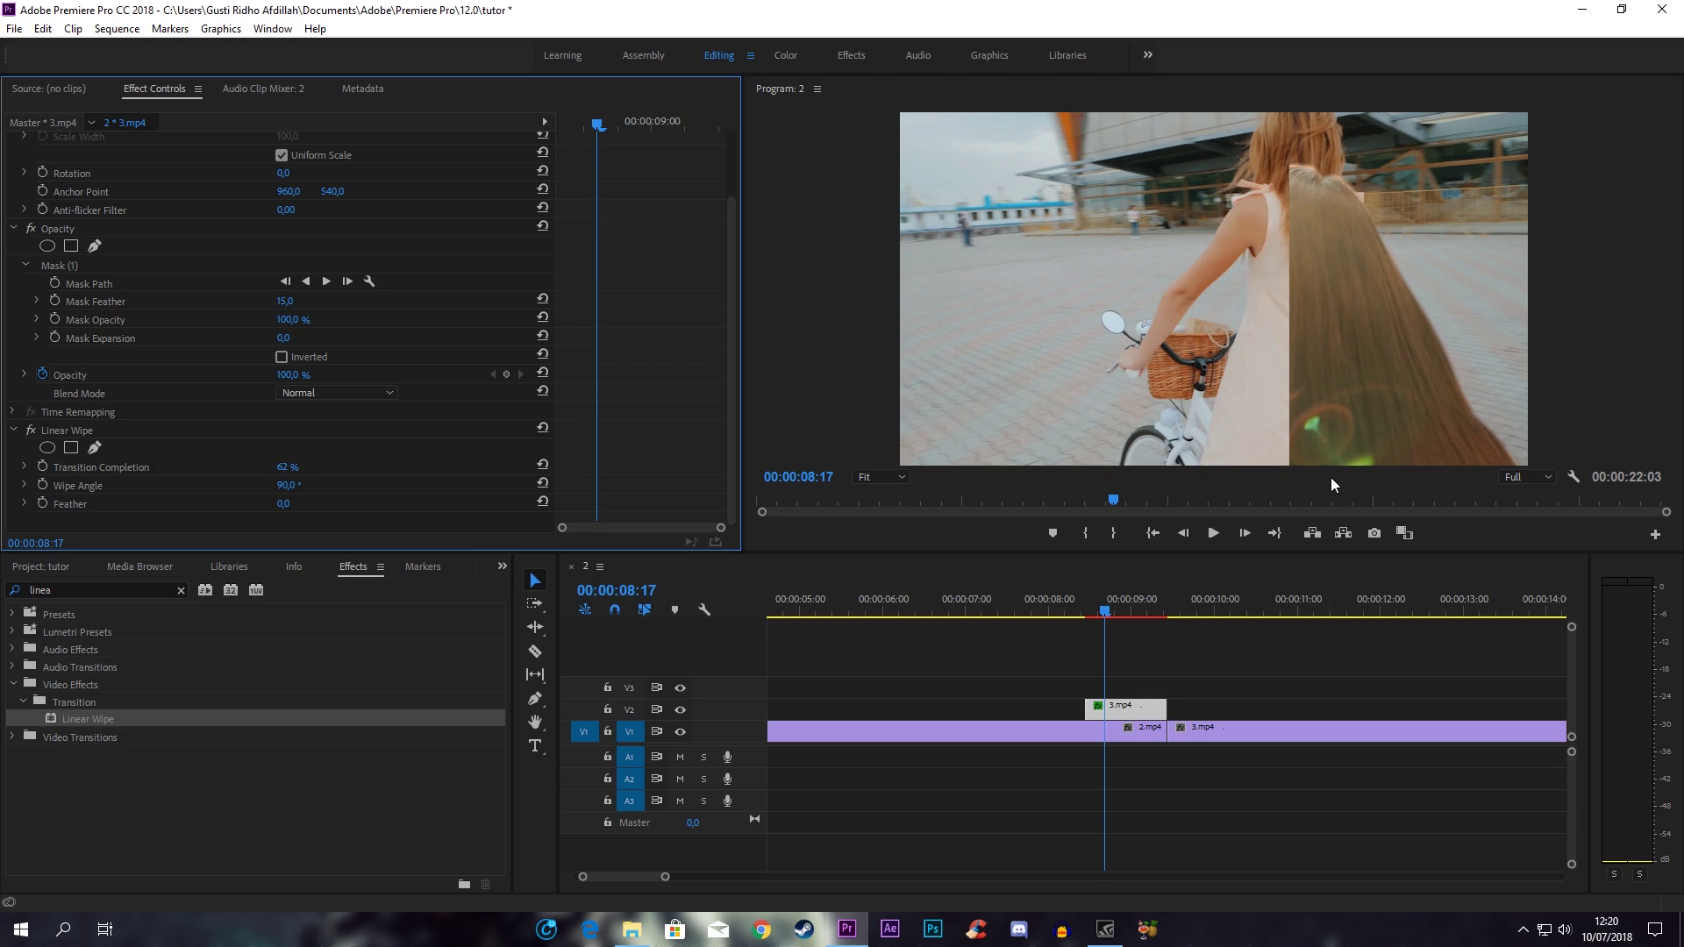
drag(286, 486, 362, 485)
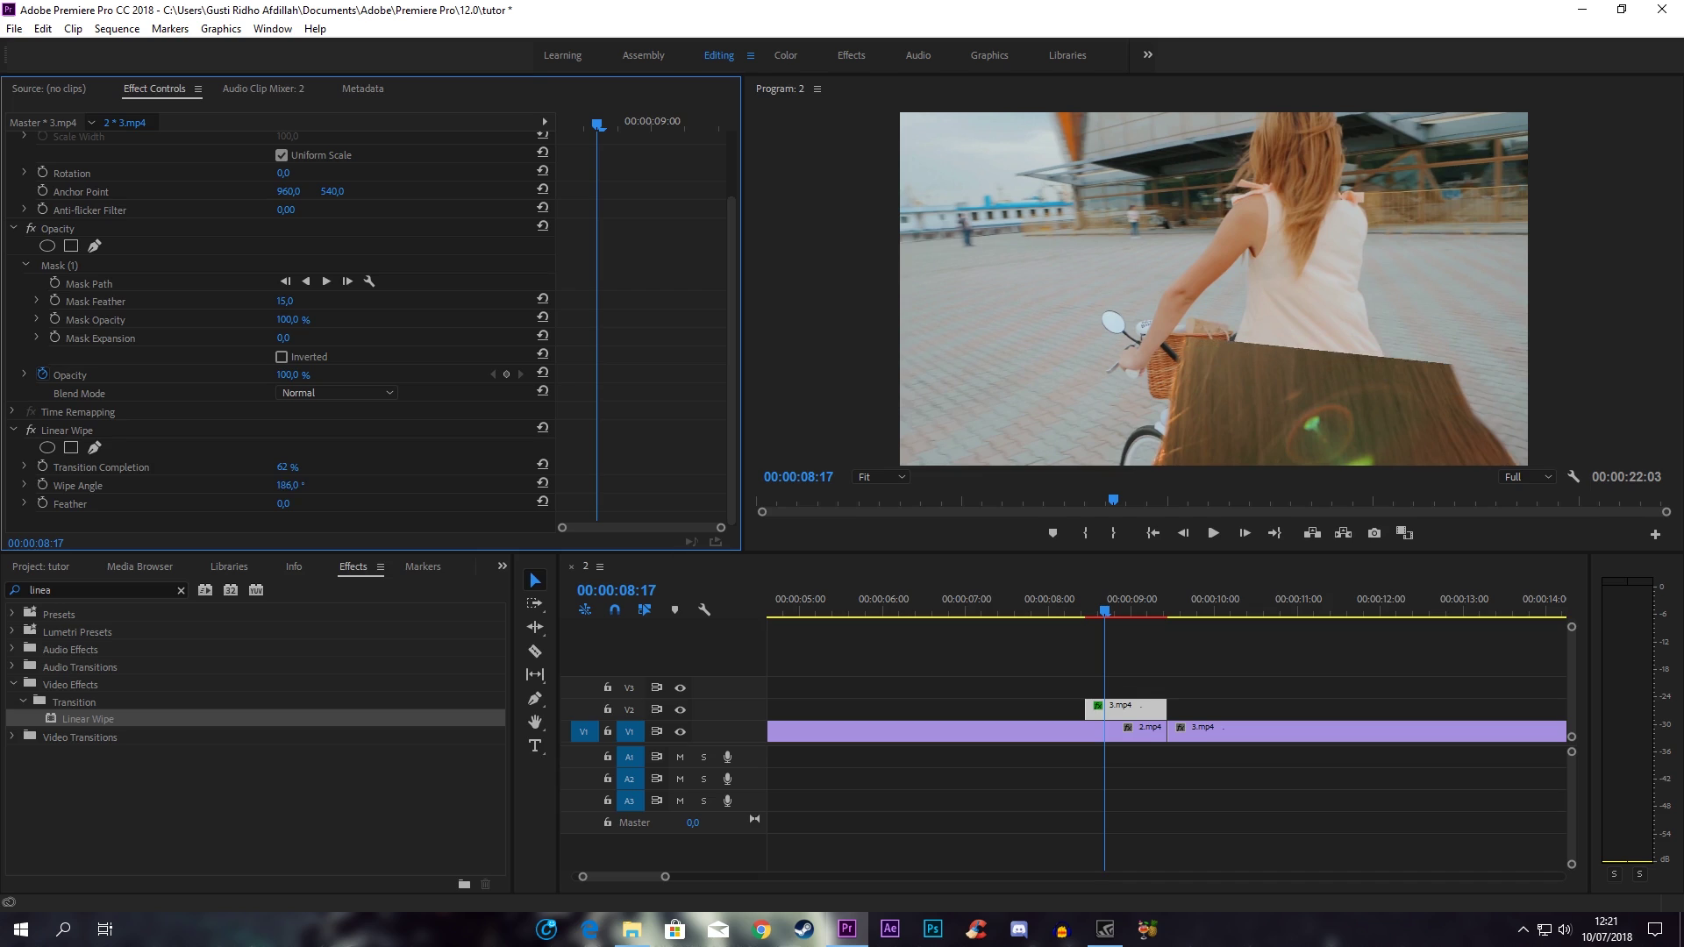
click(289, 485)
text(180)
key(Return)
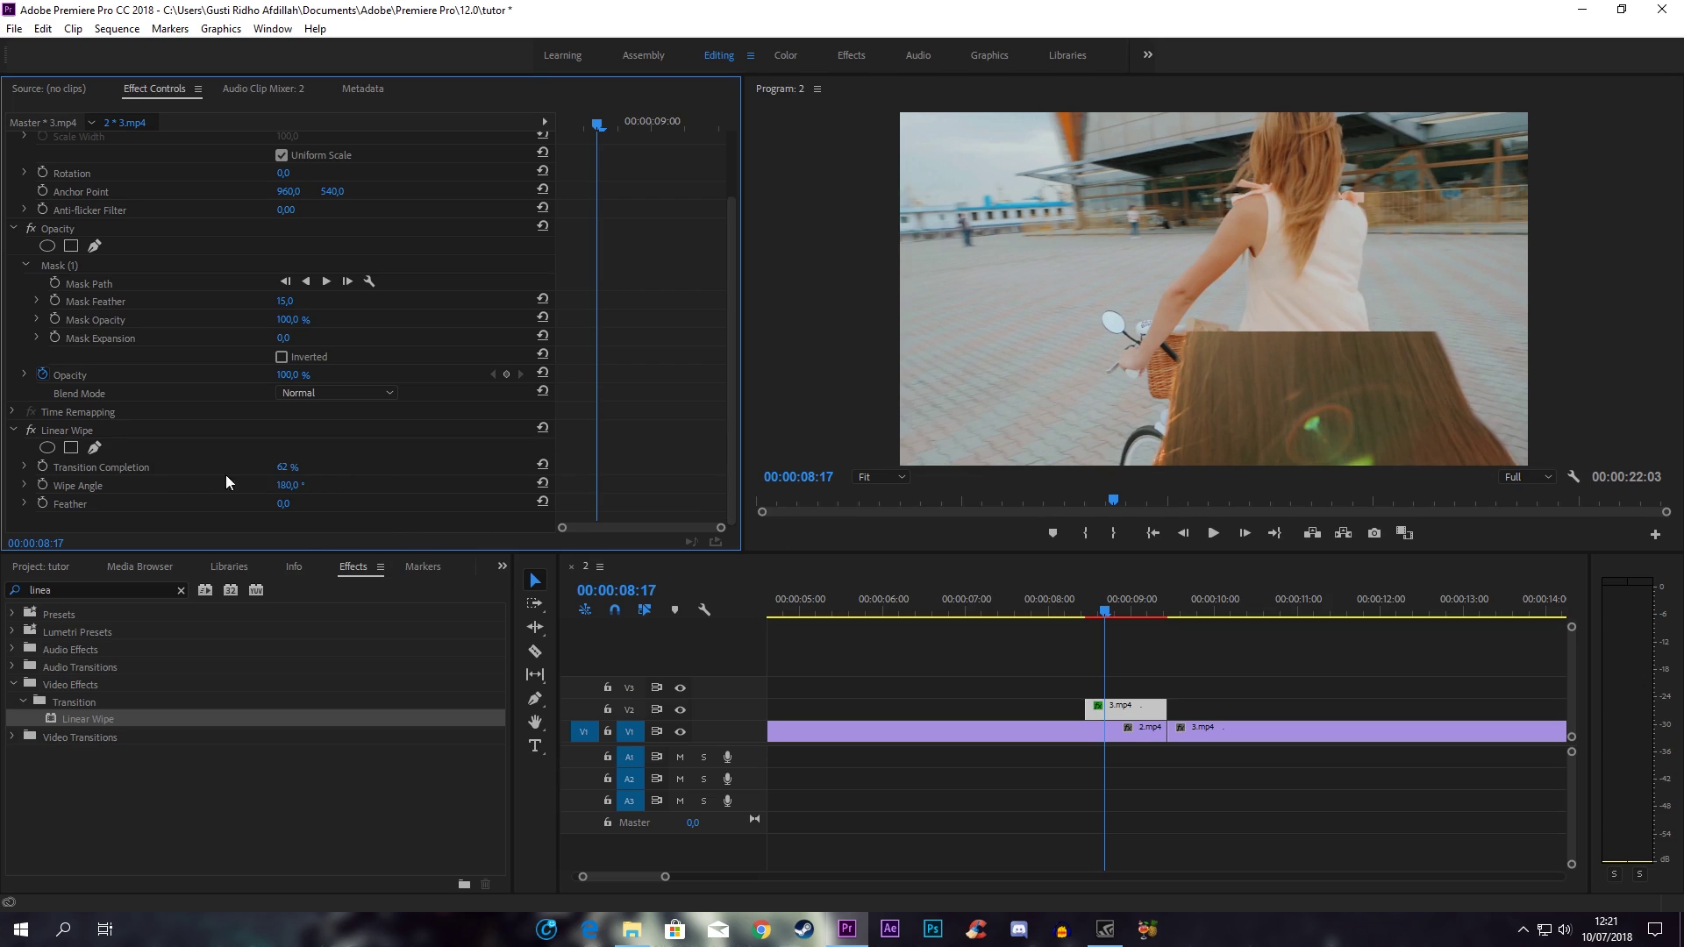
drag(282, 504, 334, 504)
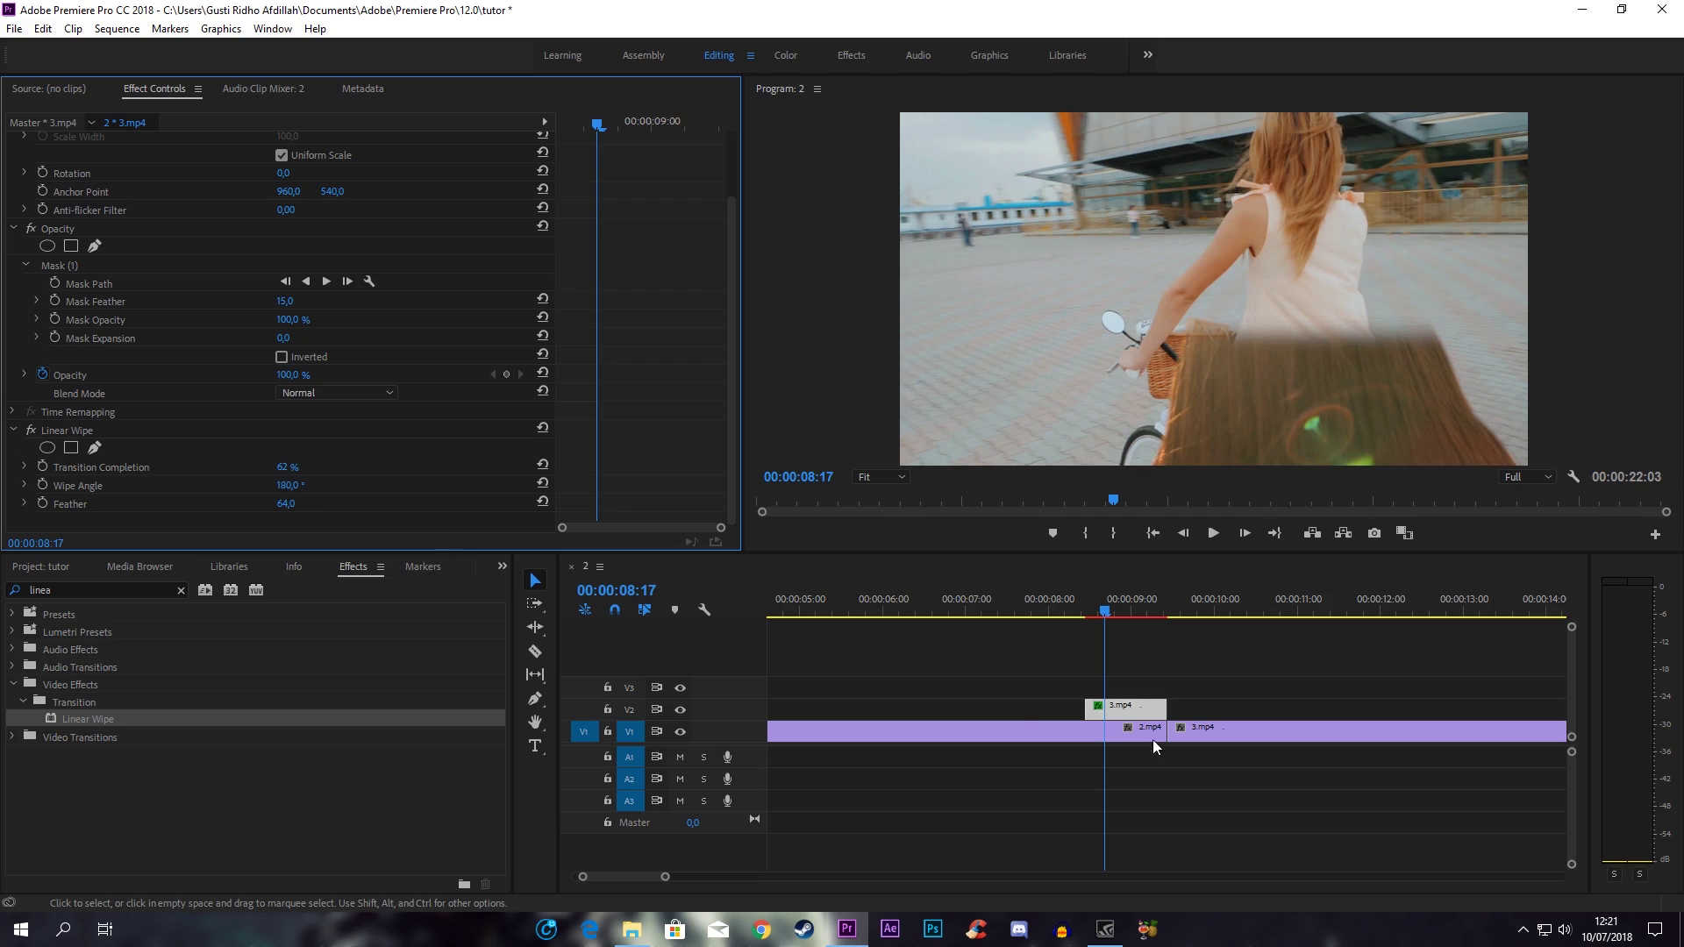
drag(599, 128, 553, 127)
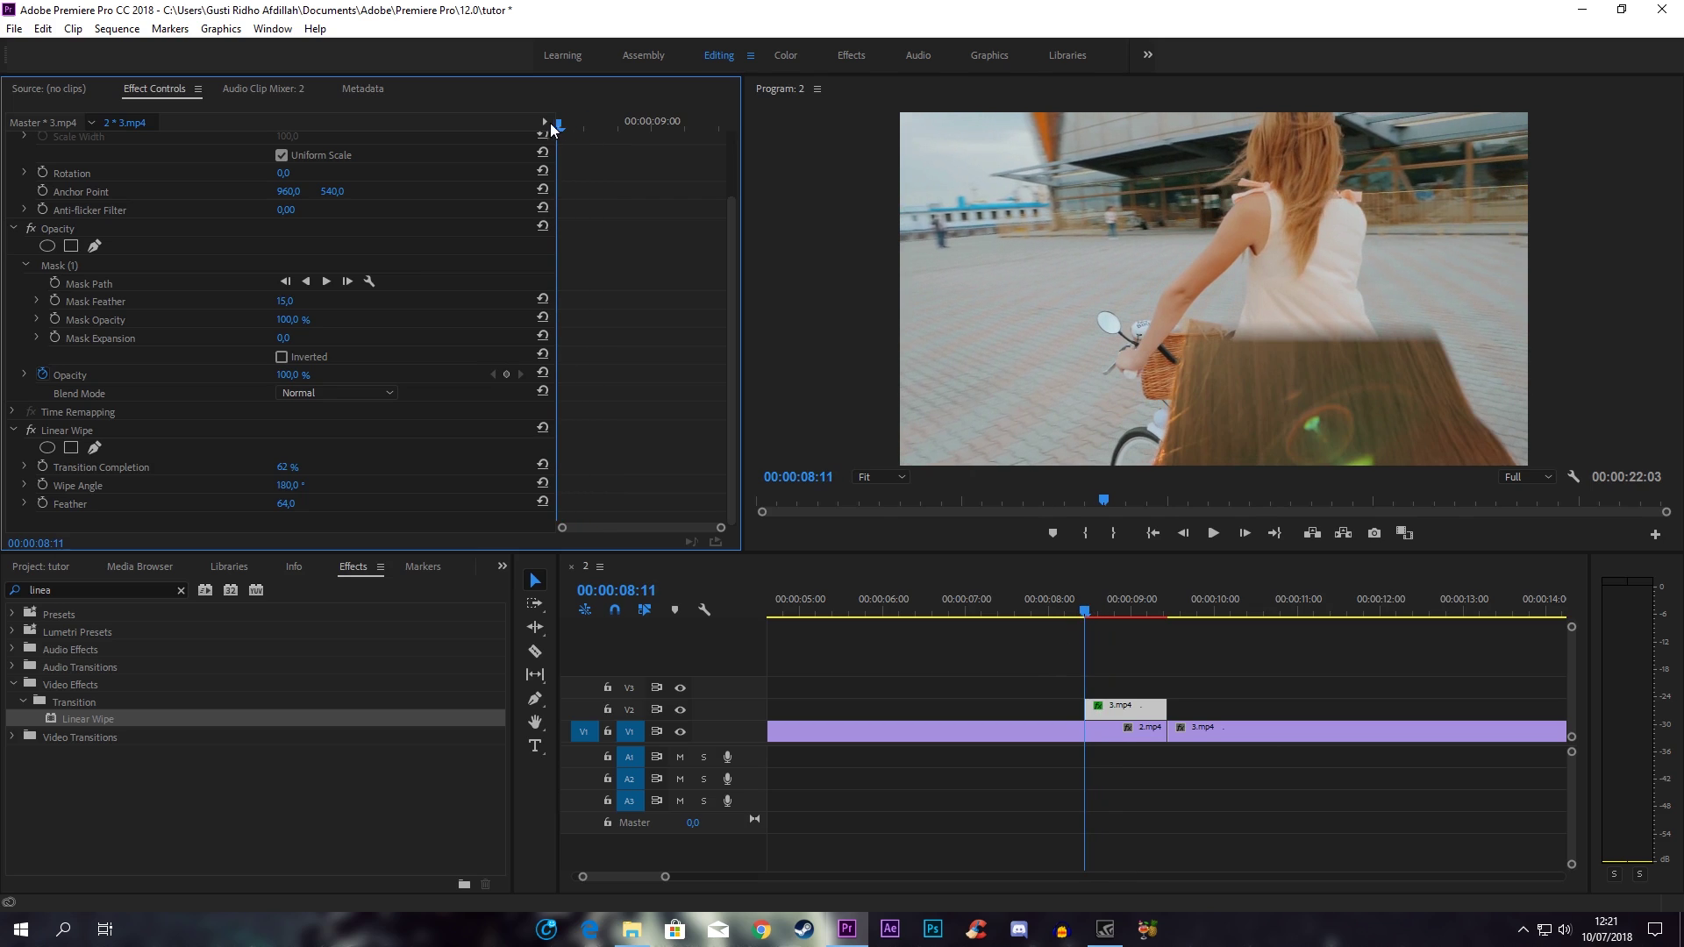
Keyframe Linear Wipe Transition Completion at 100%, then at 0% ten frames later
click(287, 467)
text(100)
key(Return)
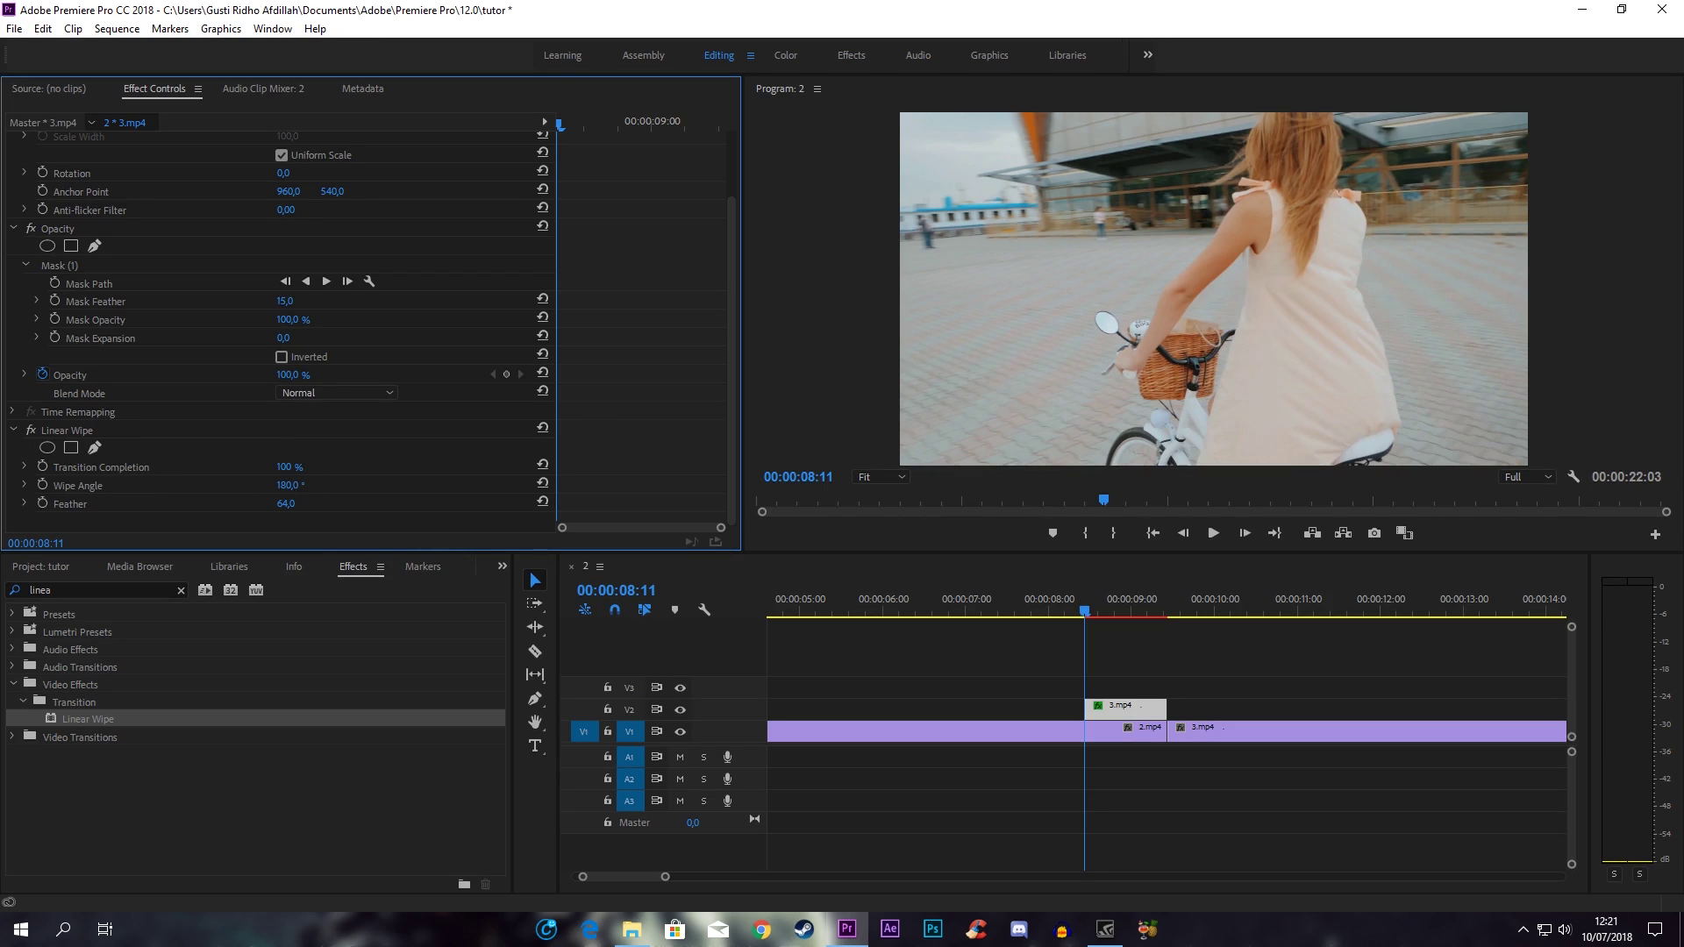
click(41, 466)
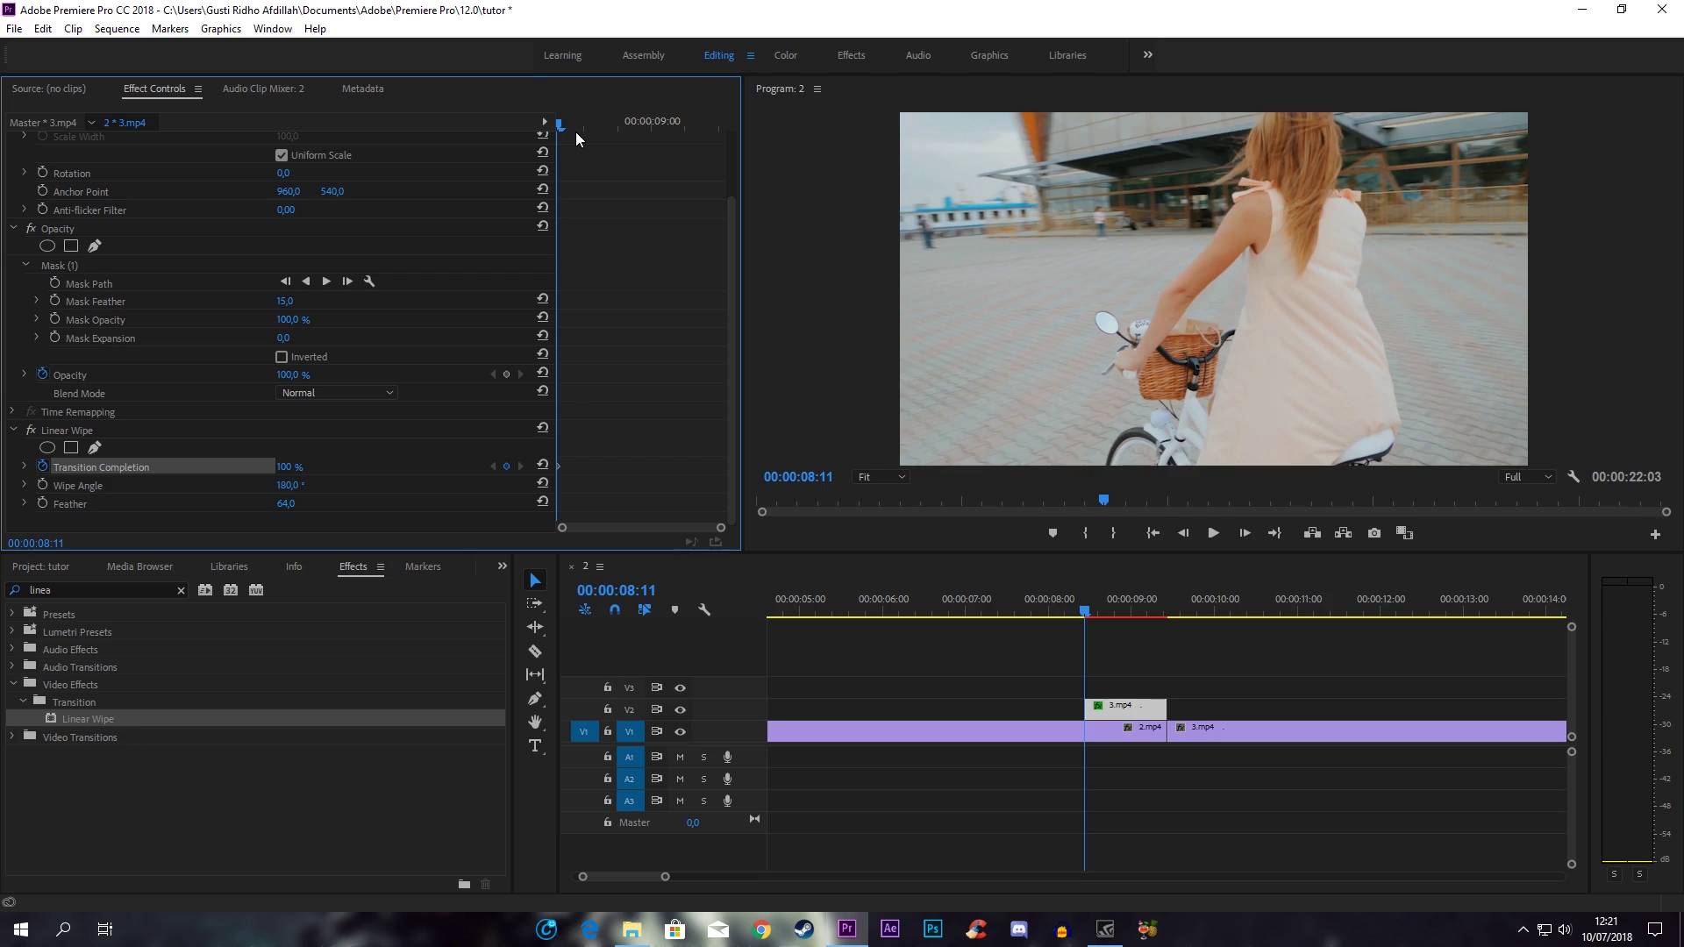
key(Right)
key(Right)
key(Right)
key(Right)
key(Right)
key(Right)
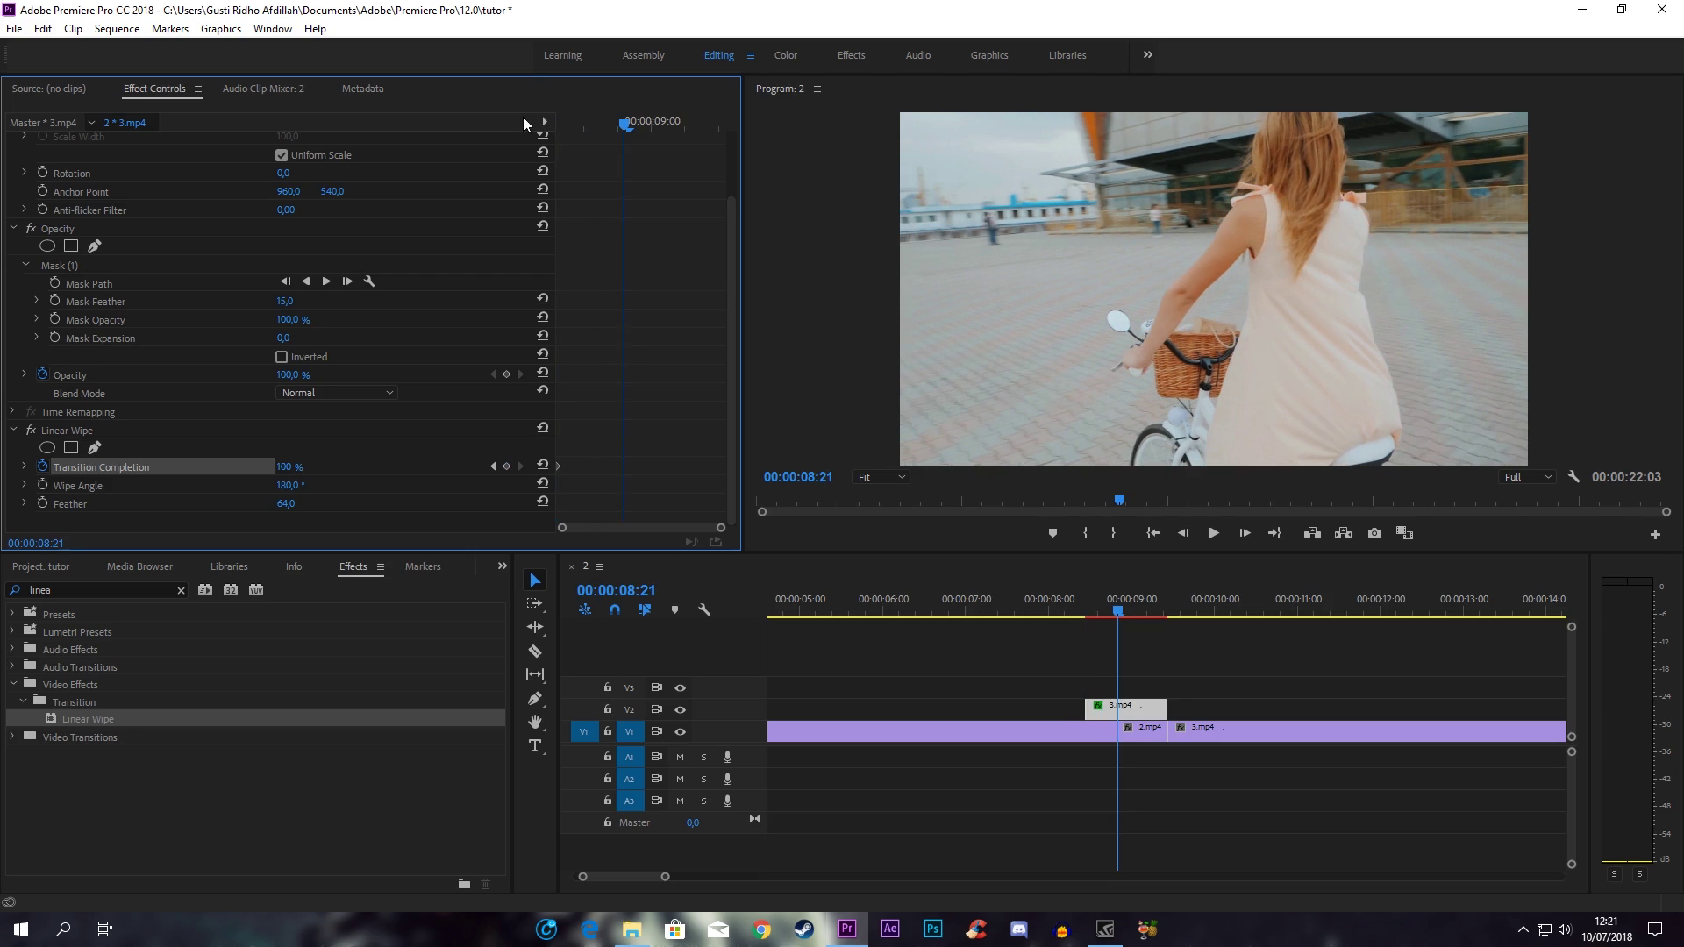
click(544, 466)
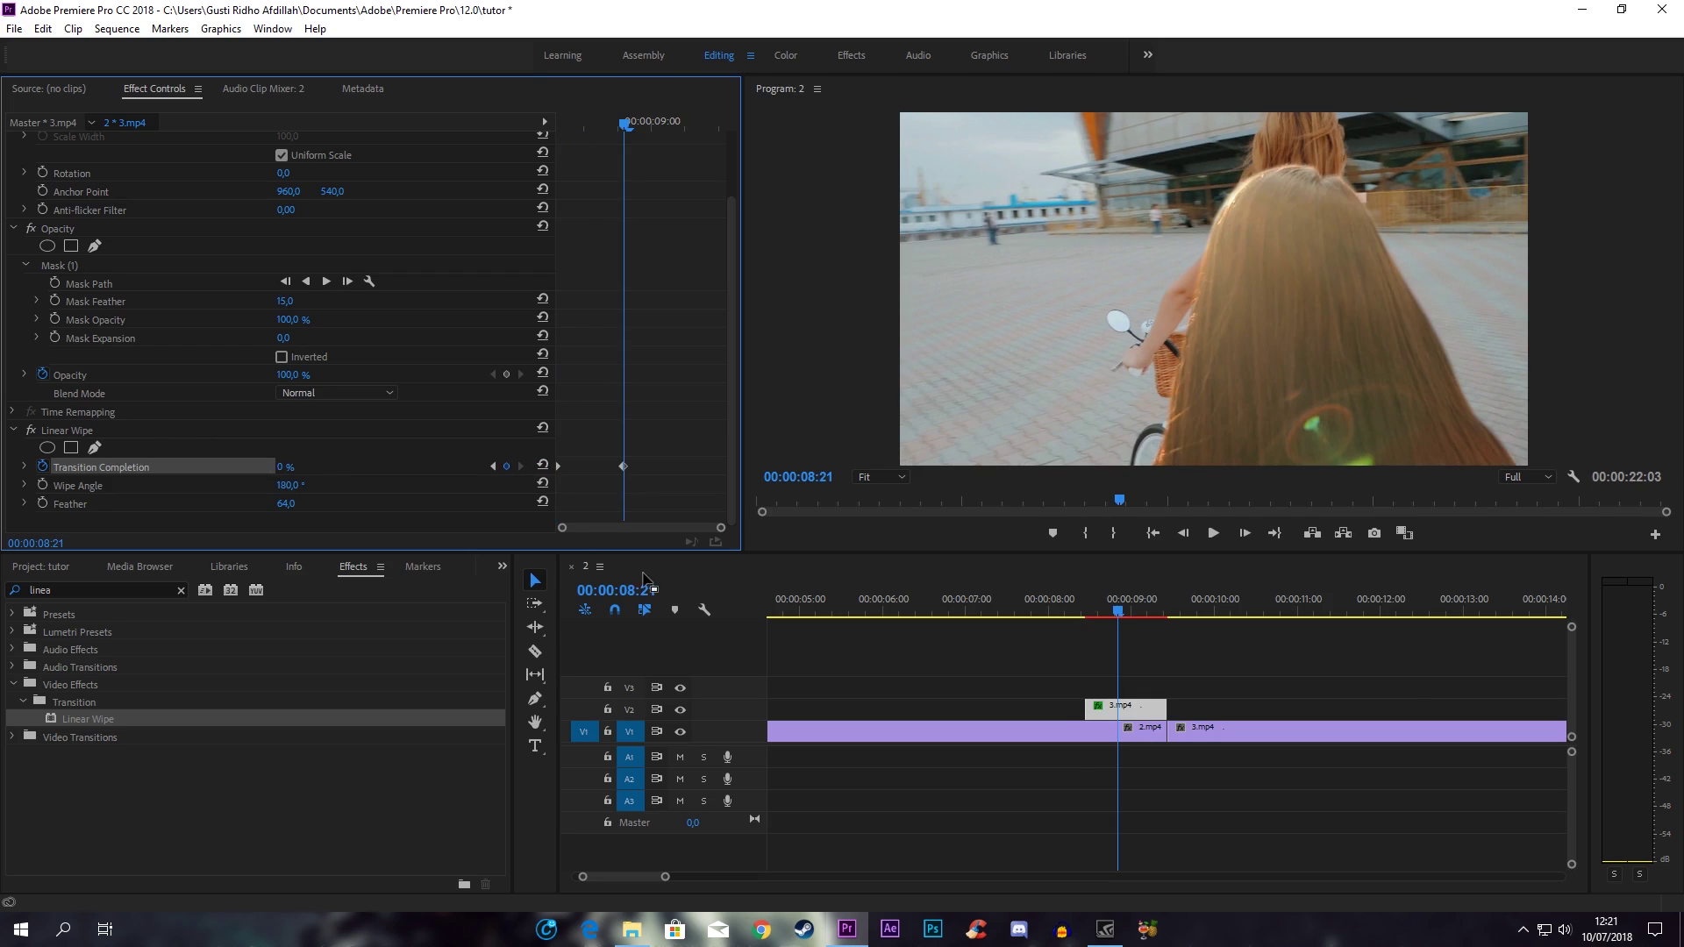
key(Left)
key(Left)
key(Left)
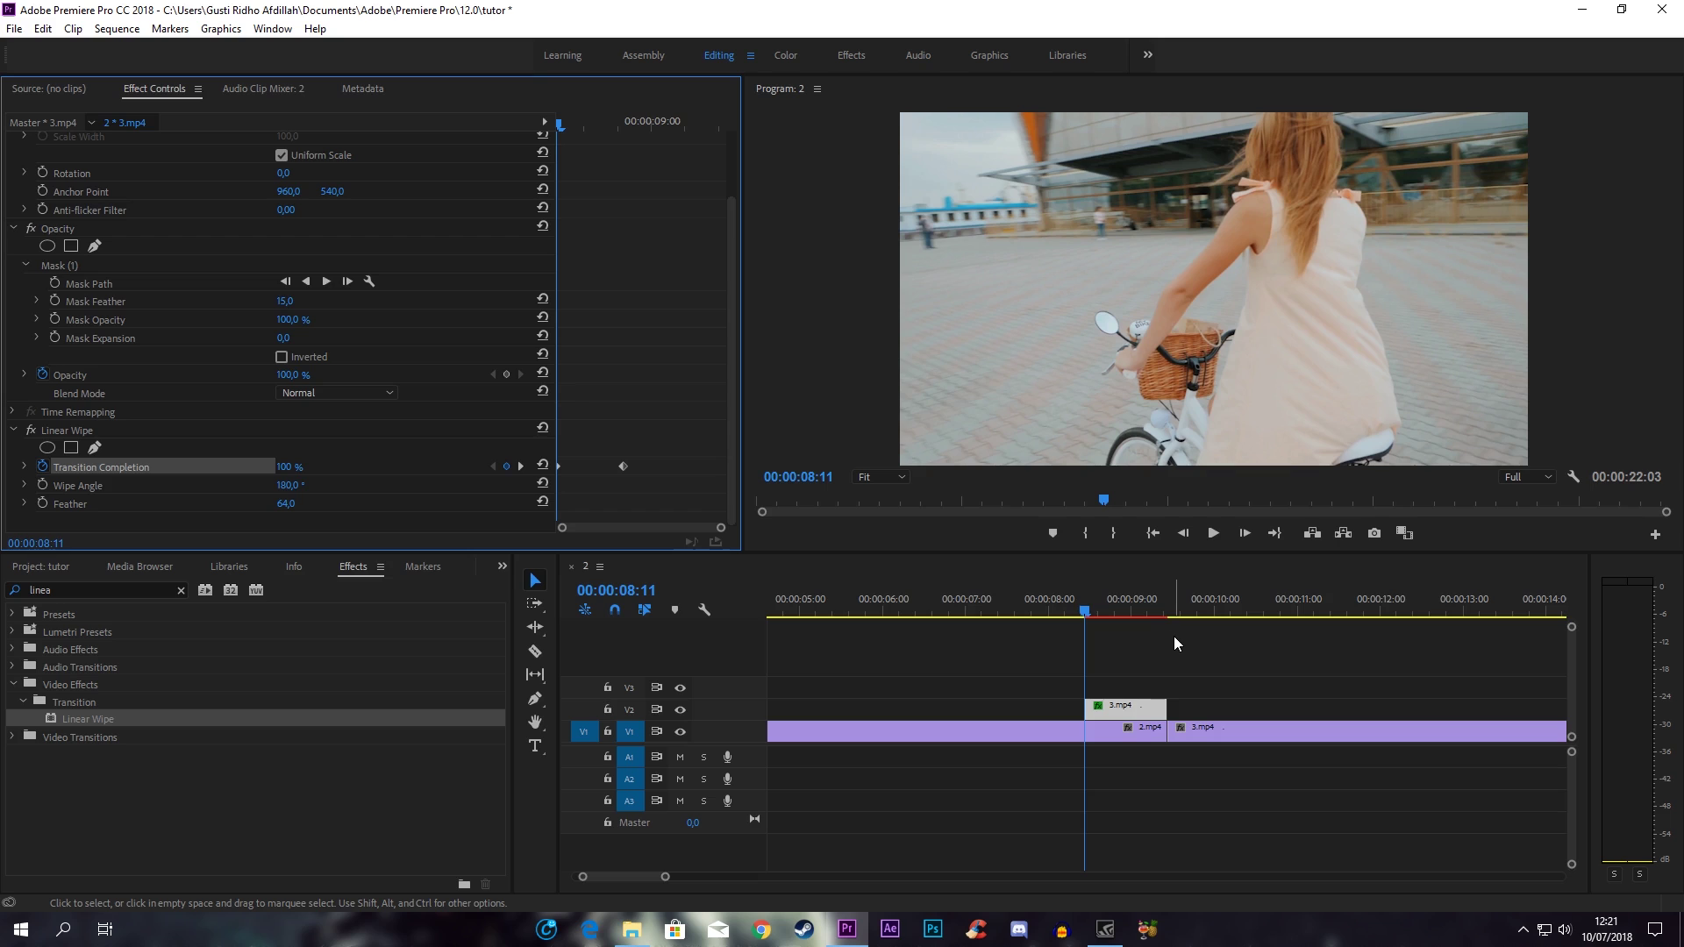
key(space)
Give the Transition Completion keyframe Auto Bezier easing and check the half-finished wipe at 08:16
click(1076, 590)
drag(1076, 593, 1059, 597)
click(1134, 706)
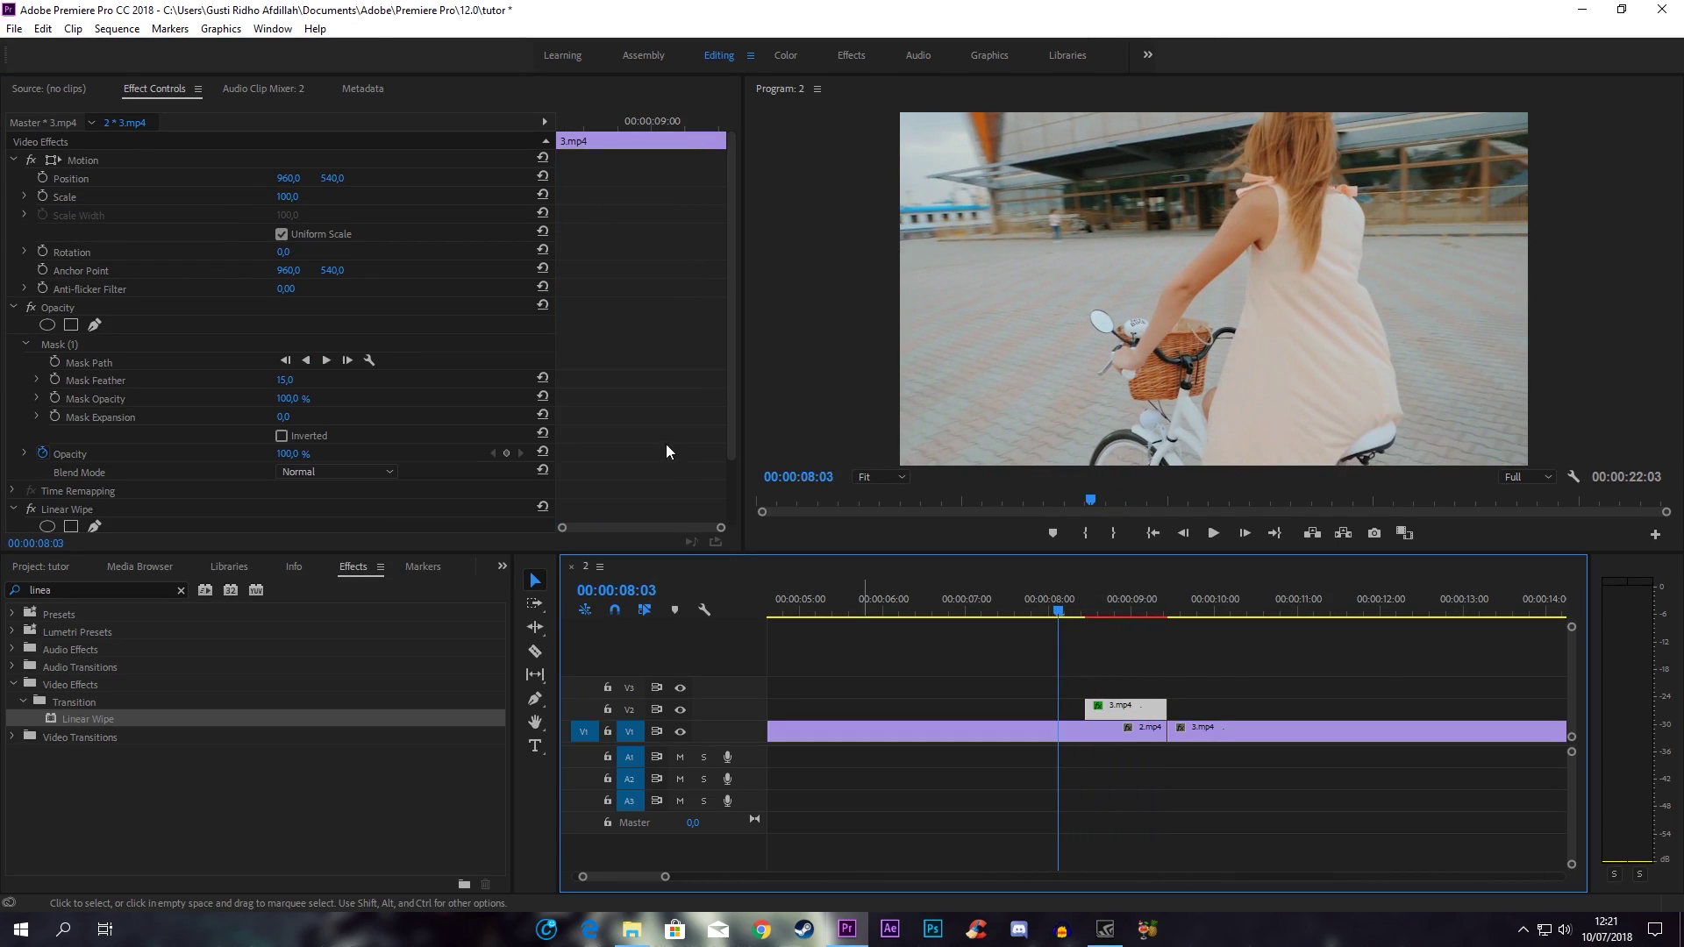
drag(735, 263, 733, 338)
click(569, 435)
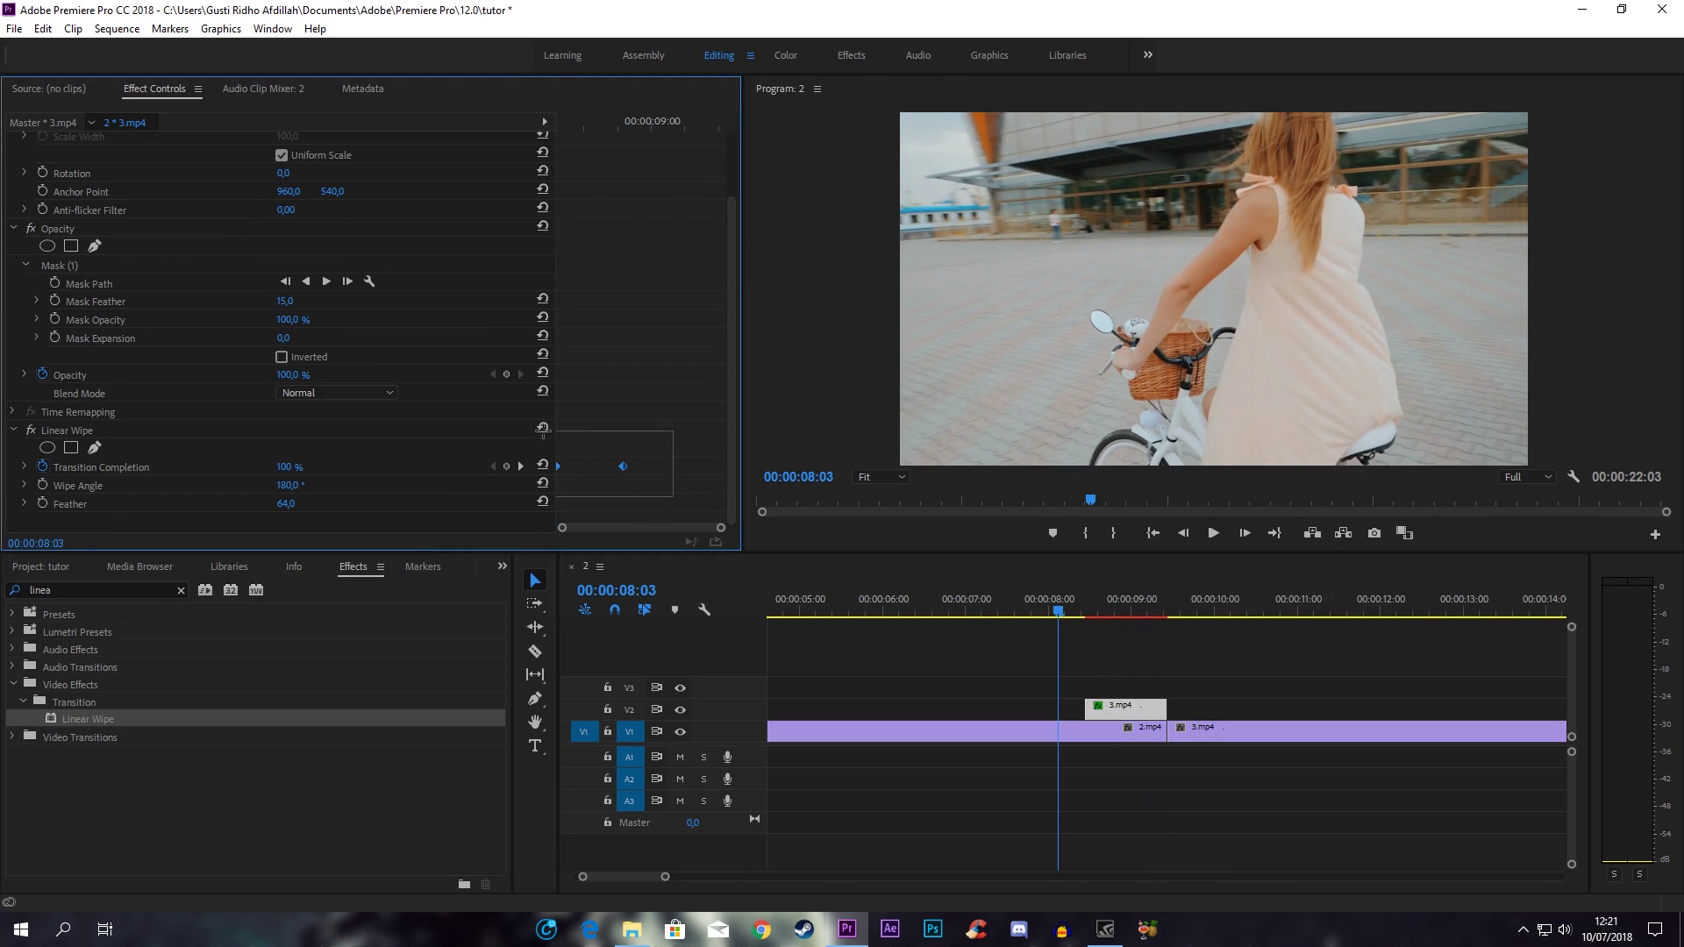
right_click(622, 467)
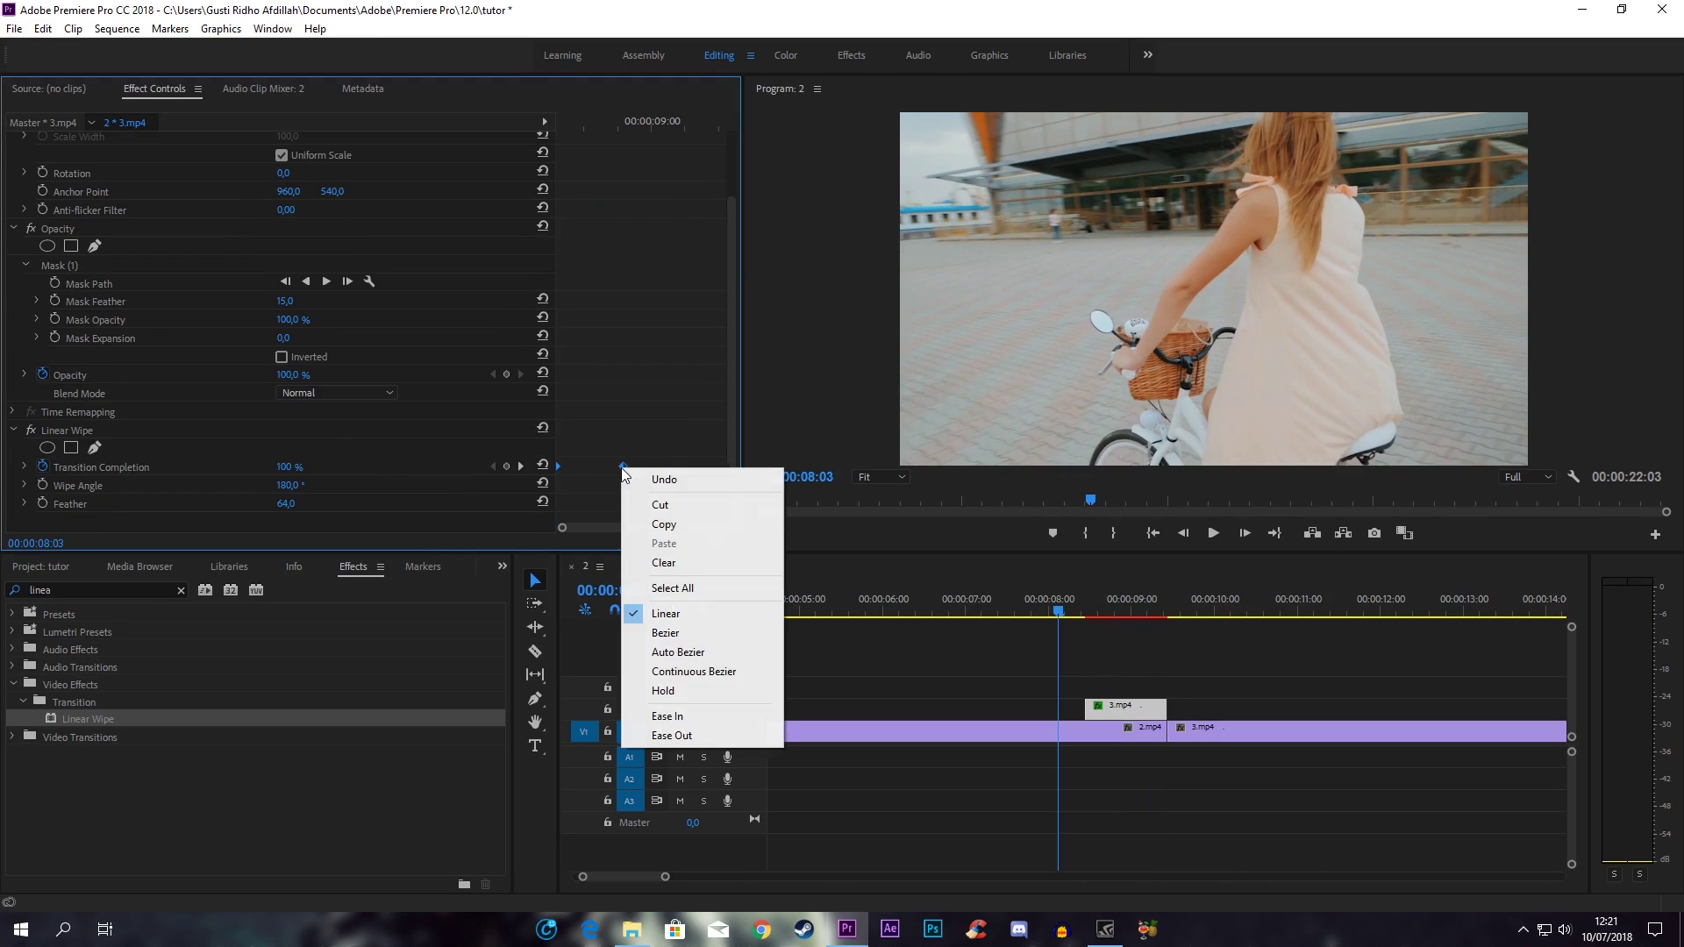
click(680, 655)
click(1102, 607)
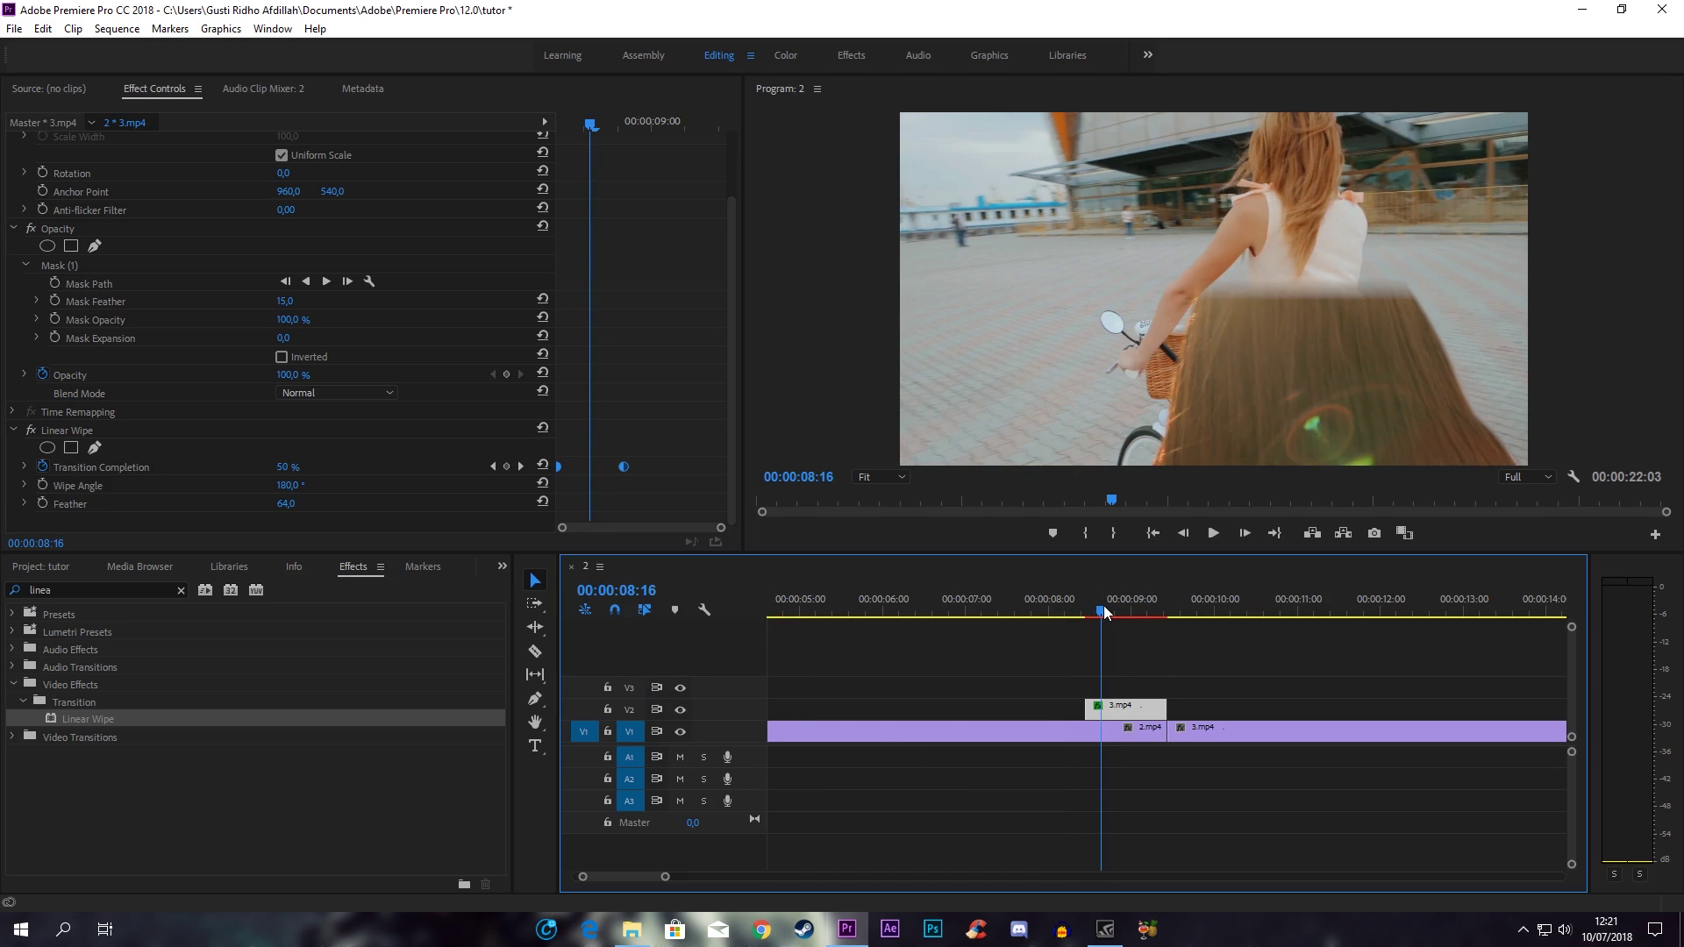
click(1189, 730)
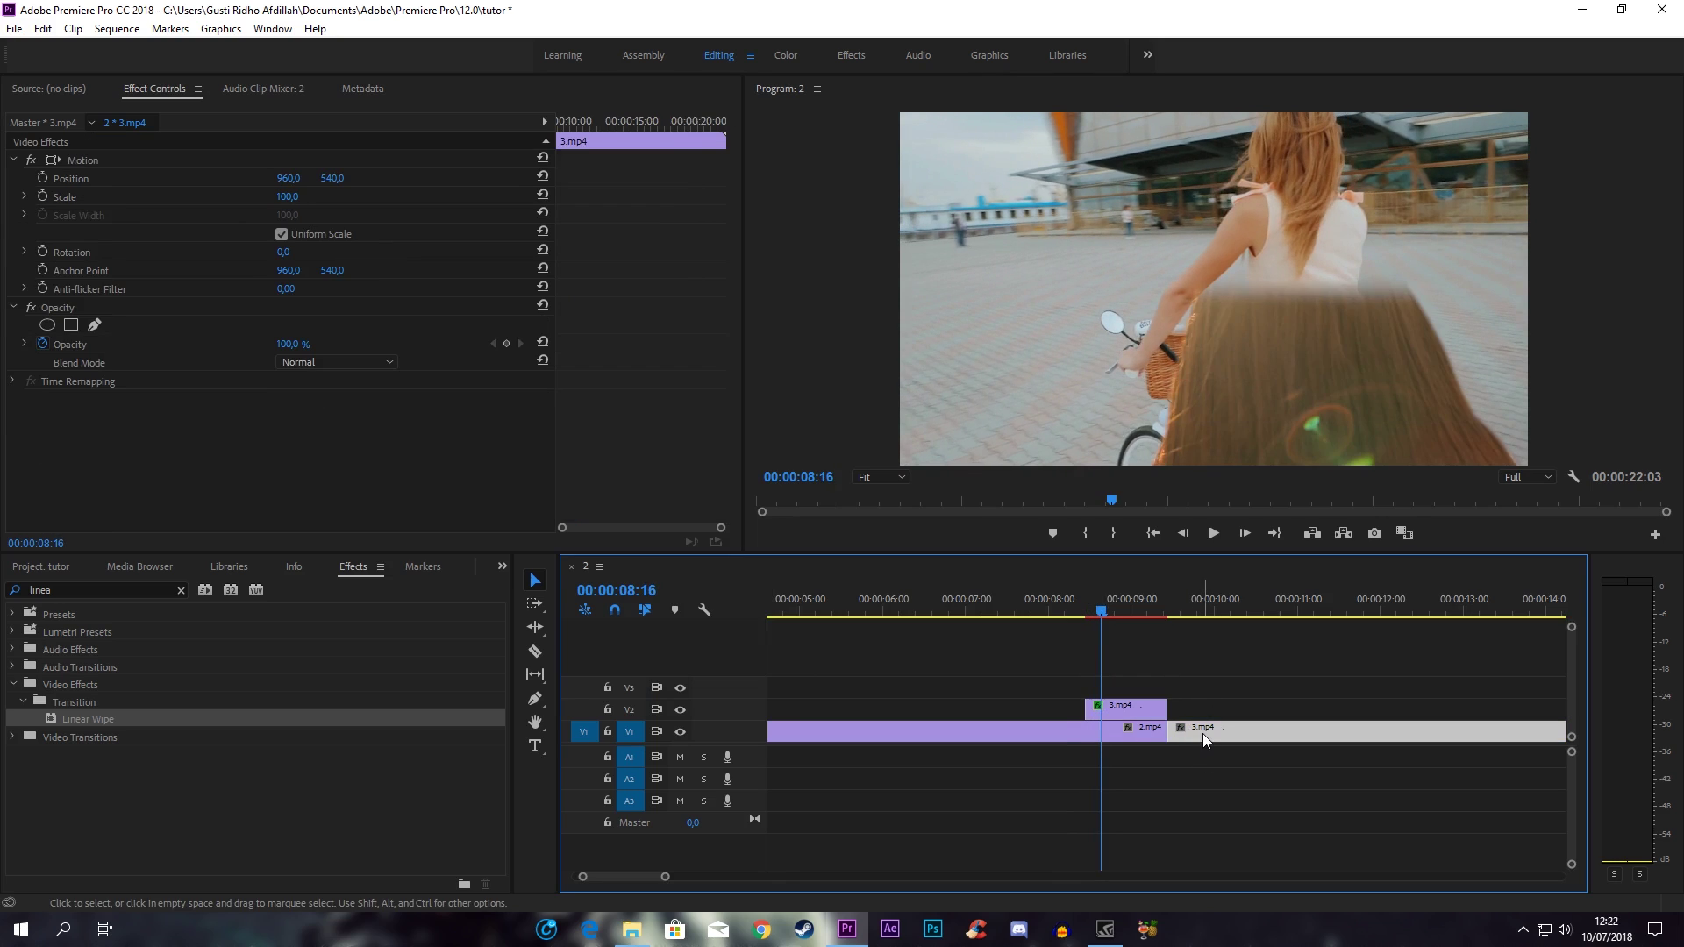
Move the long 3.mp4 clip from V1 up to V2, right after the frozen frame
drag(1203, 734, 1154, 702)
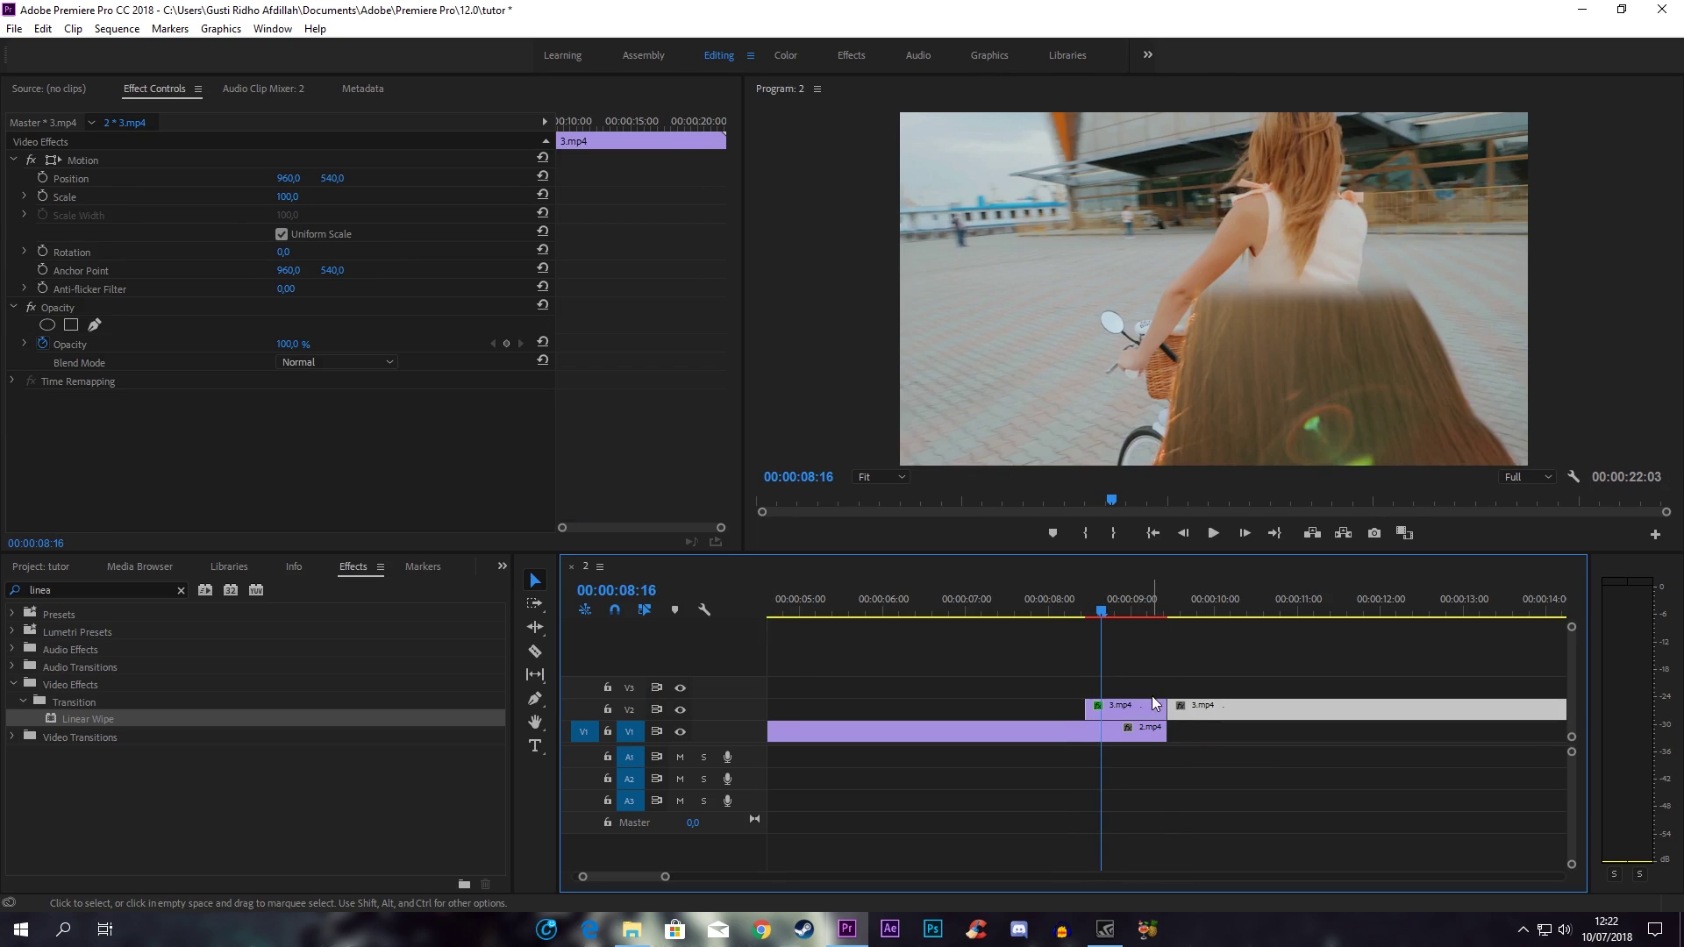
click(1155, 702)
click(1191, 709)
click(1135, 711)
click(1196, 715)
Add a 12-frame Additive Dissolve, End at Cut, between the two V2 3.mp4 clips and play it back
click(181, 591)
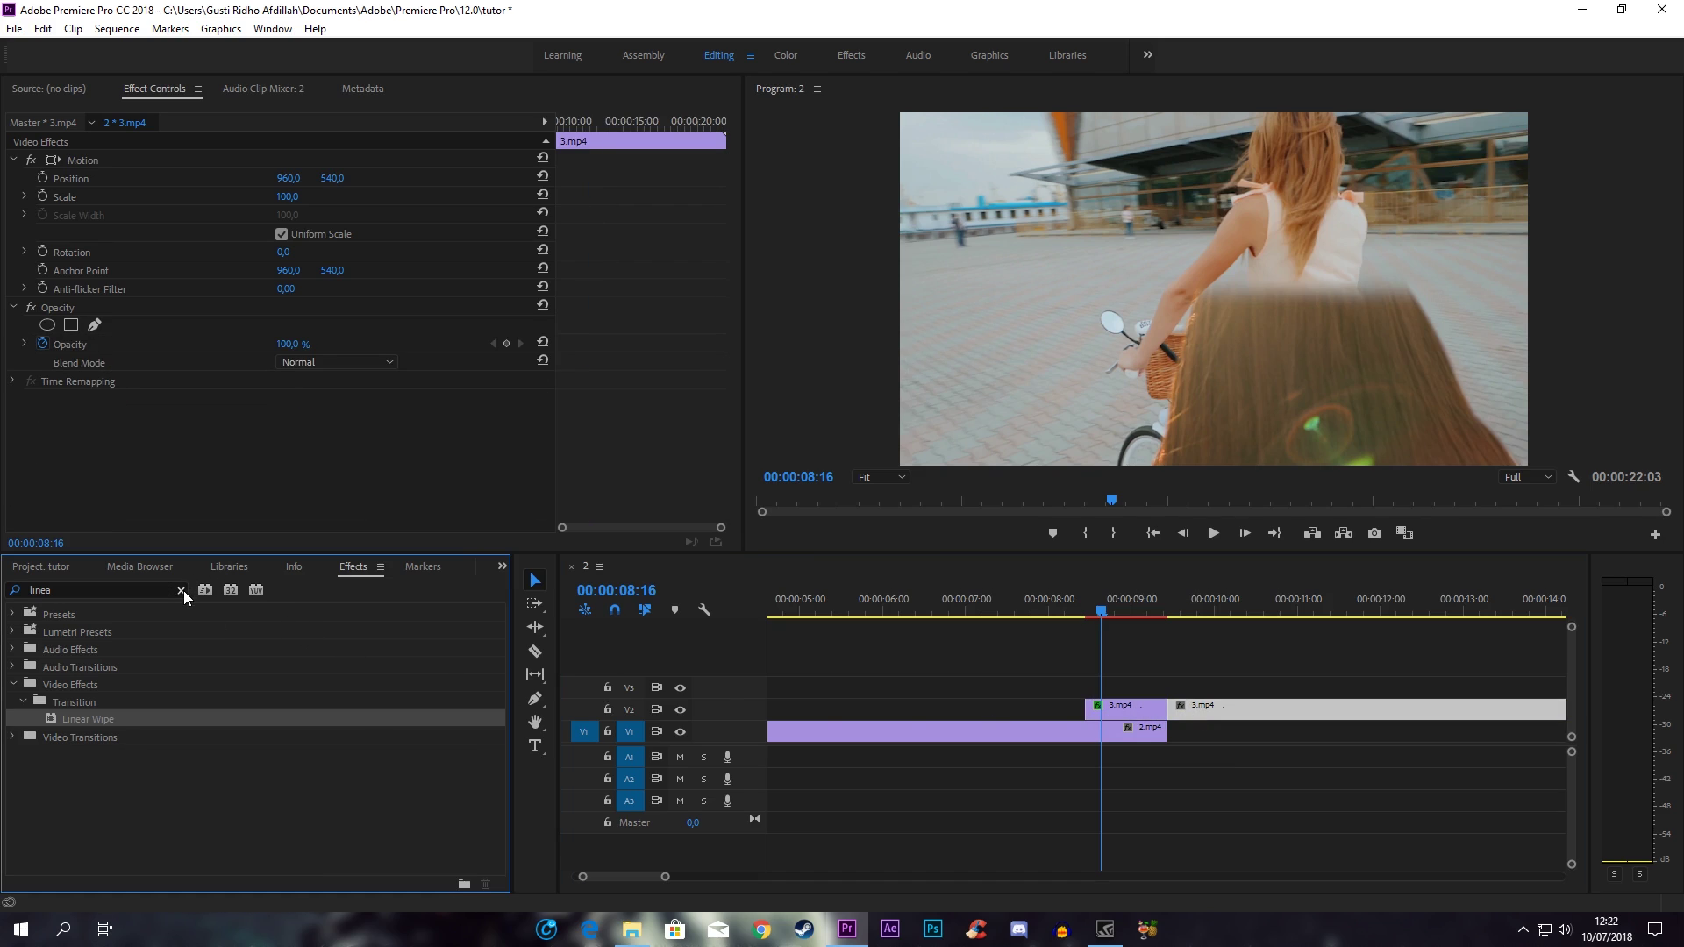
click(129, 590)
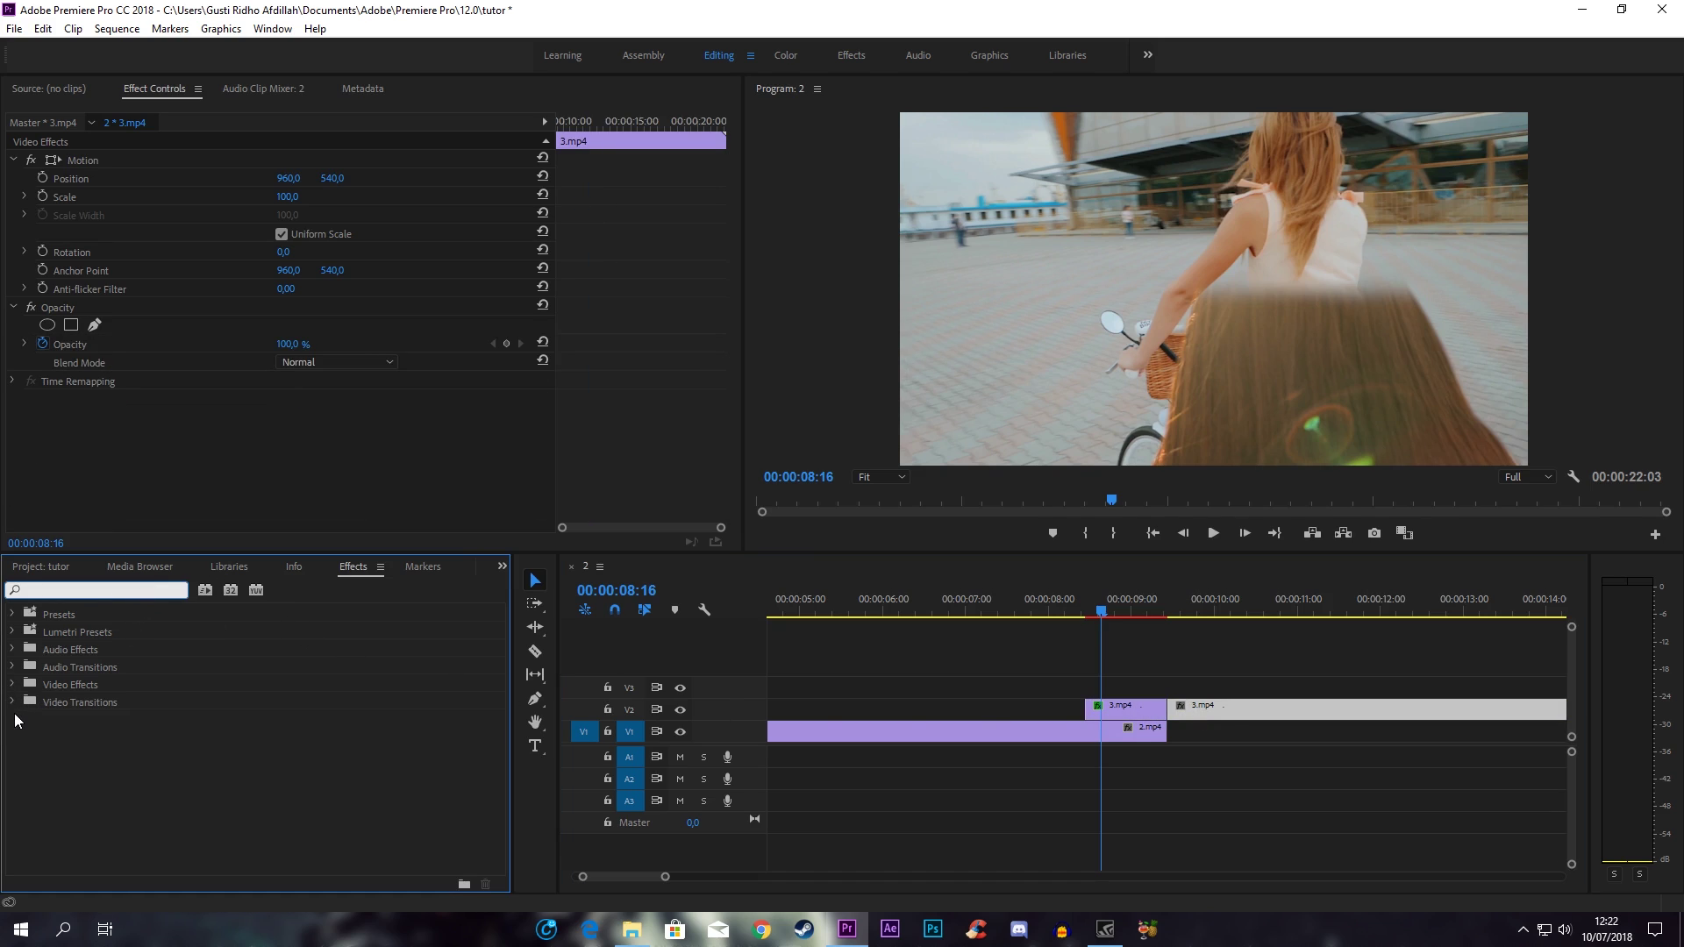
click(12, 703)
click(24, 738)
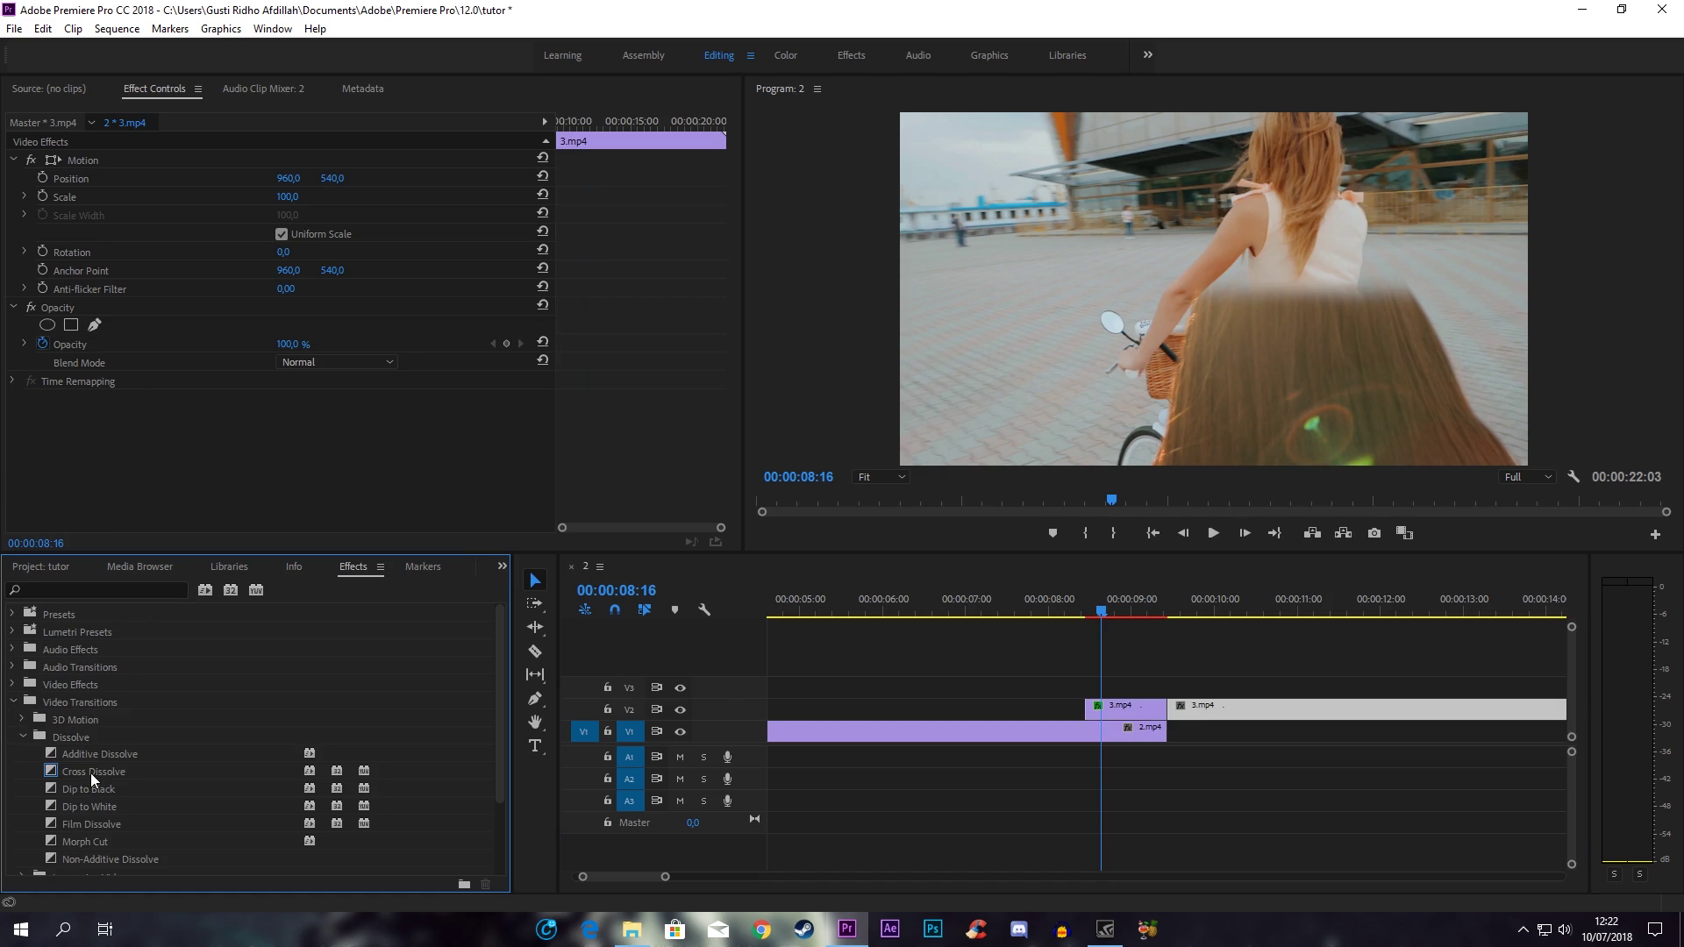
click(112, 756)
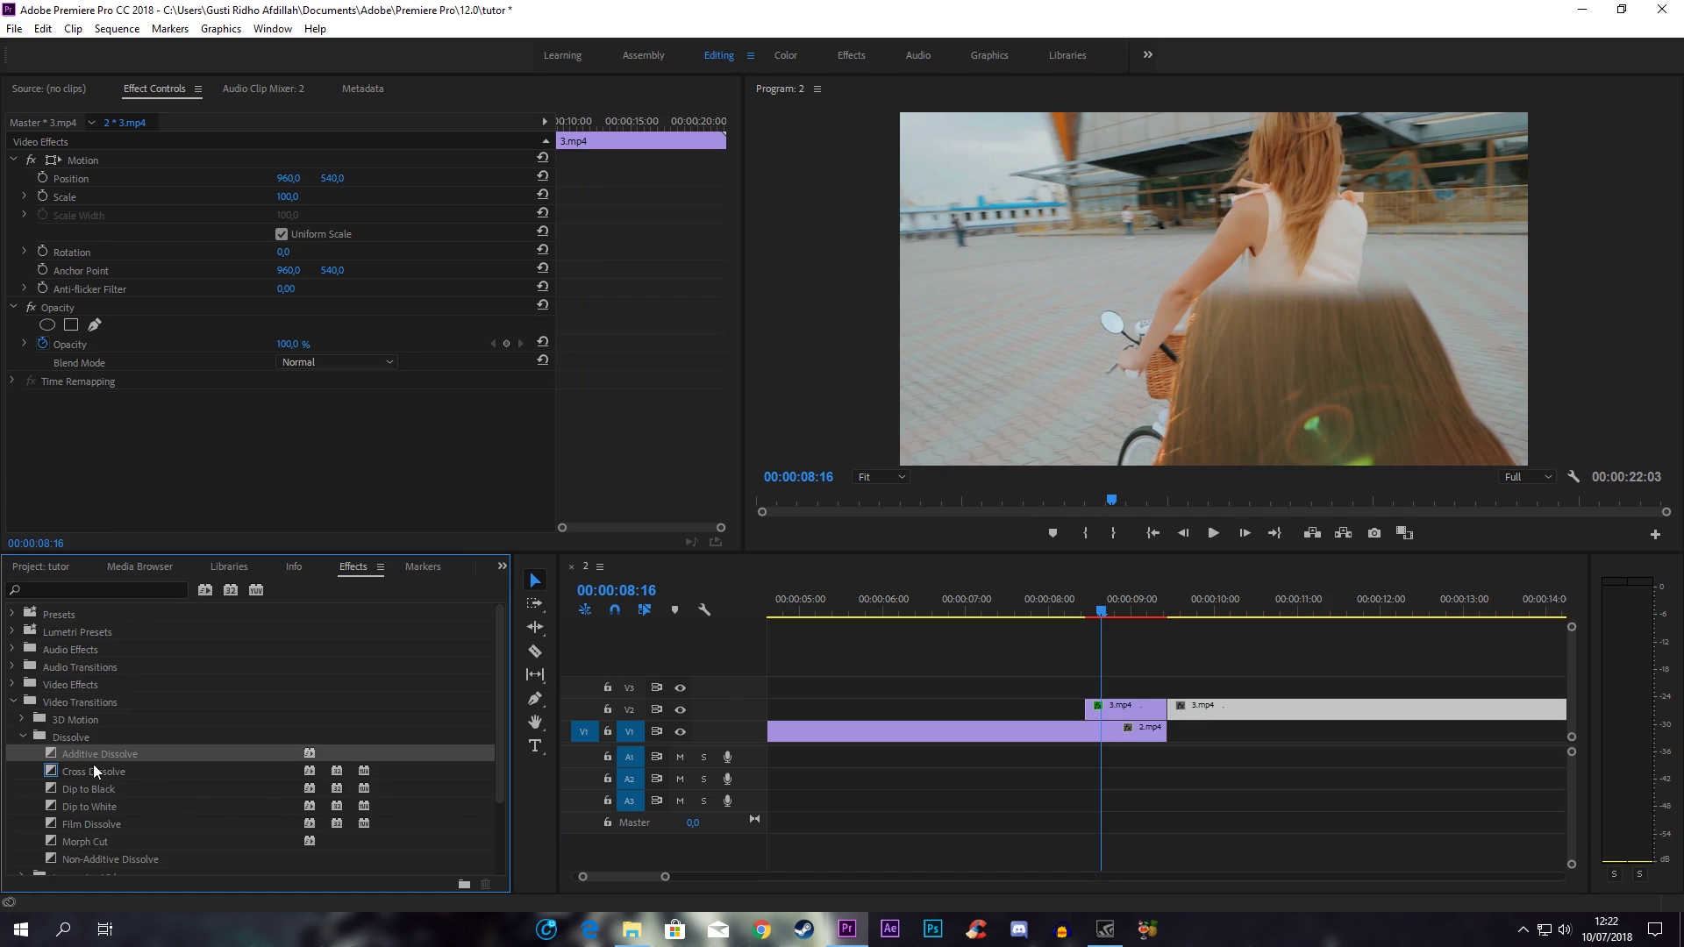
drag(107, 753, 1179, 727)
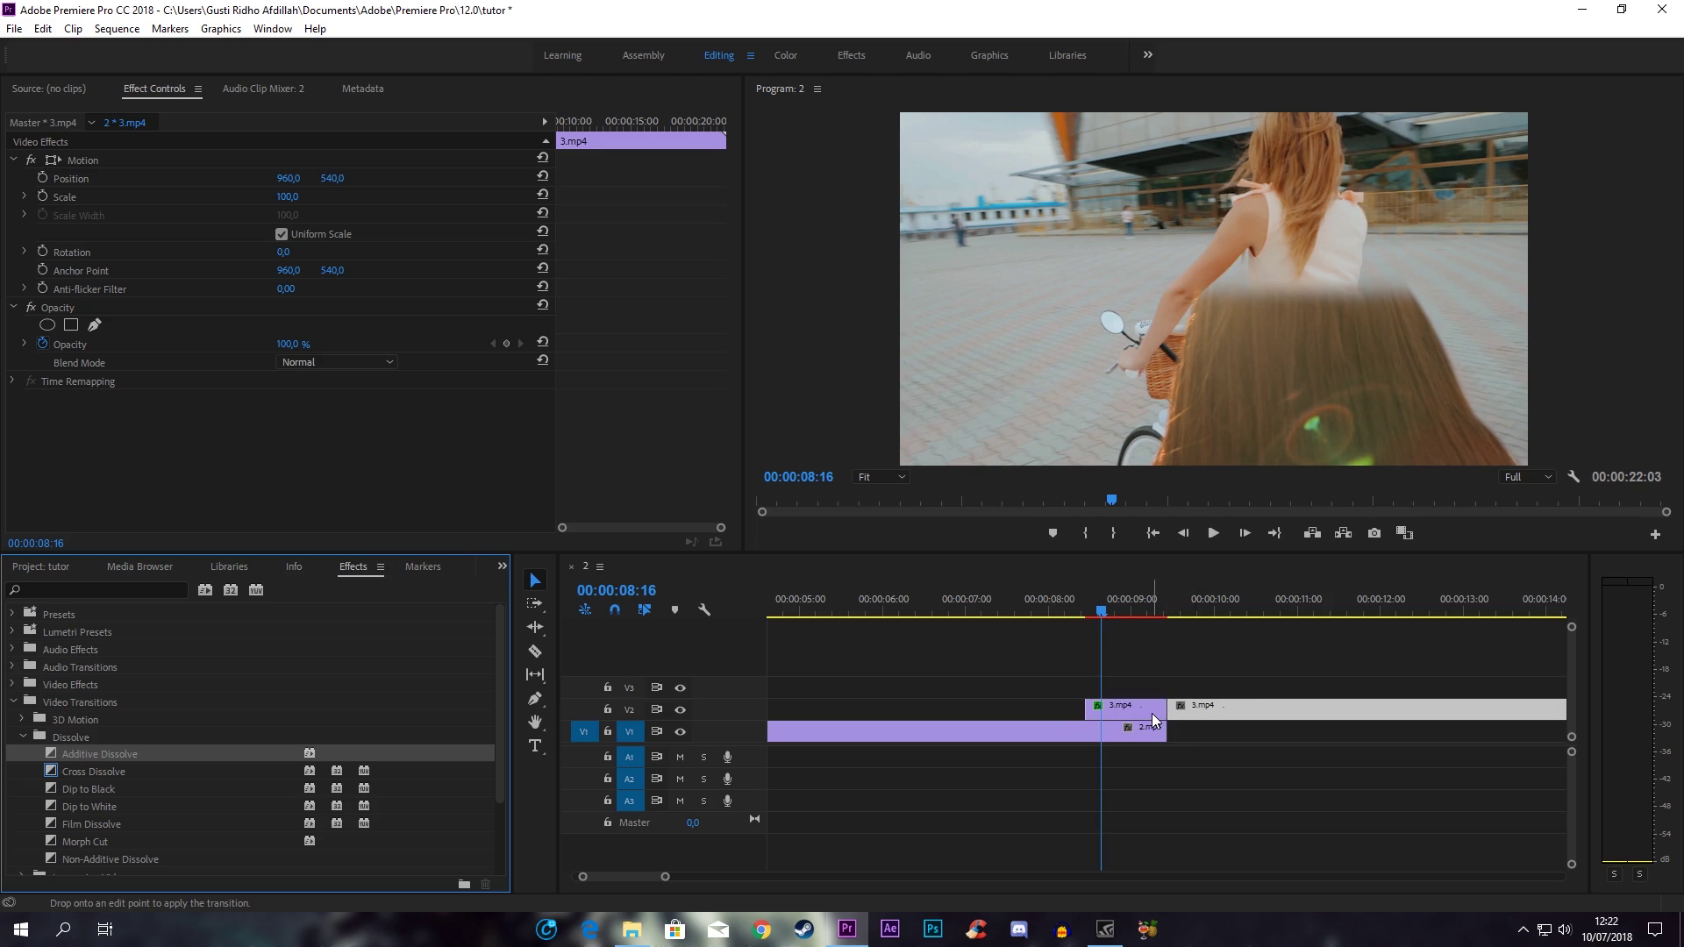
drag(1179, 728, 1184, 715)
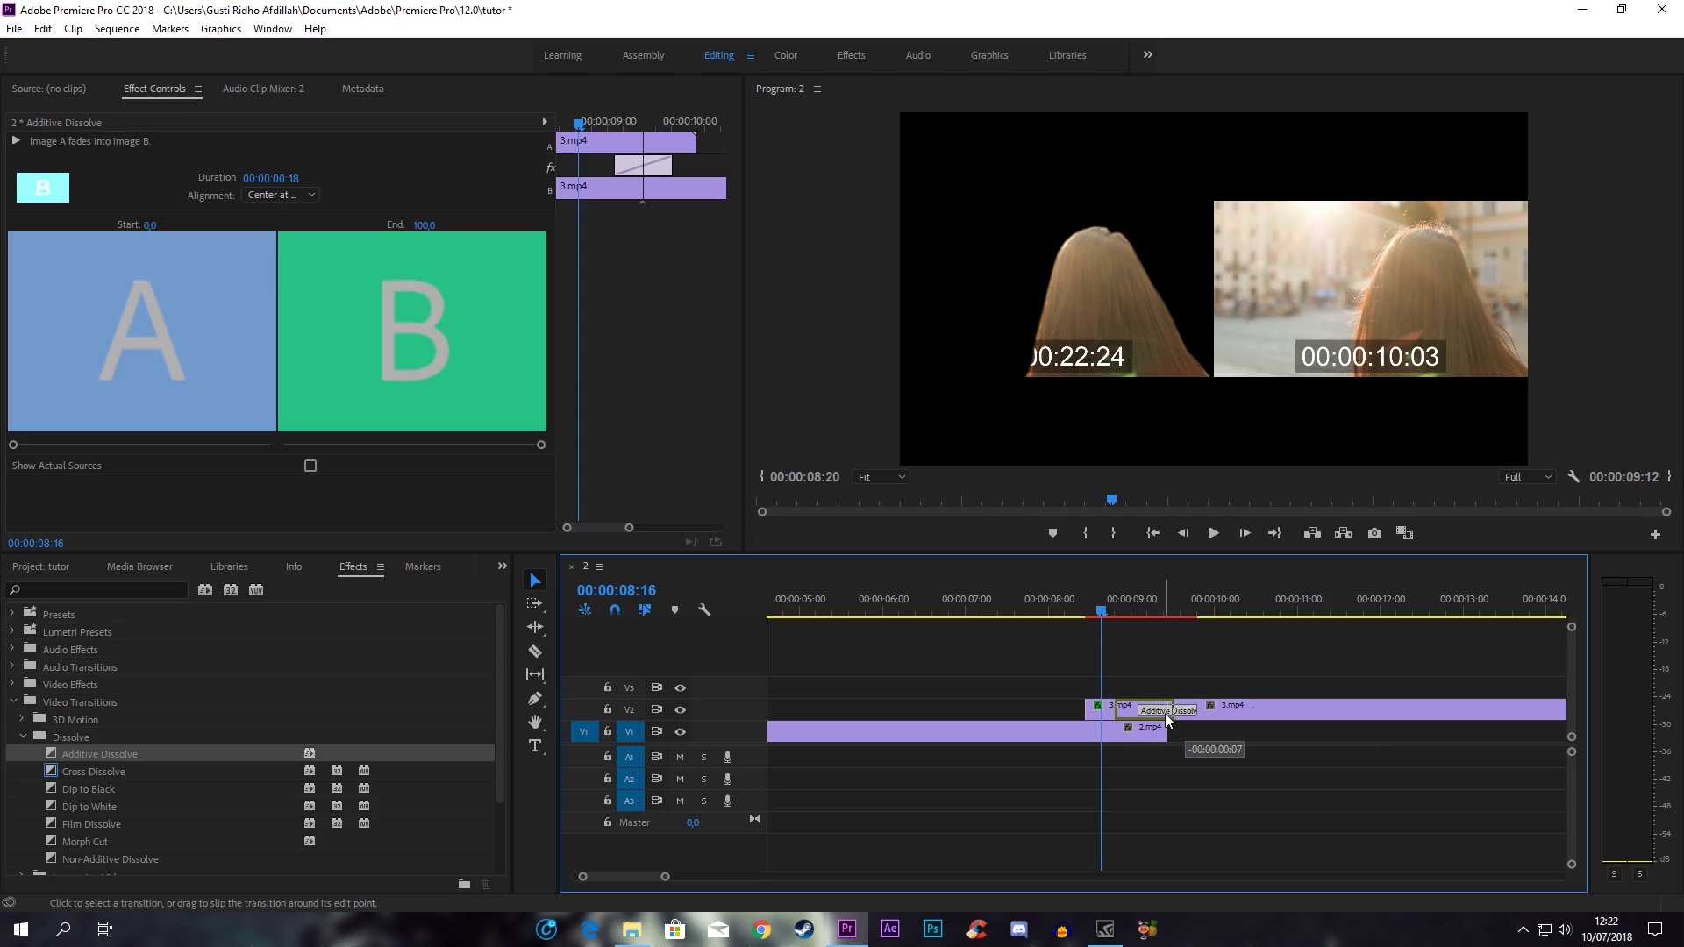
drag(1184, 714, 1167, 712)
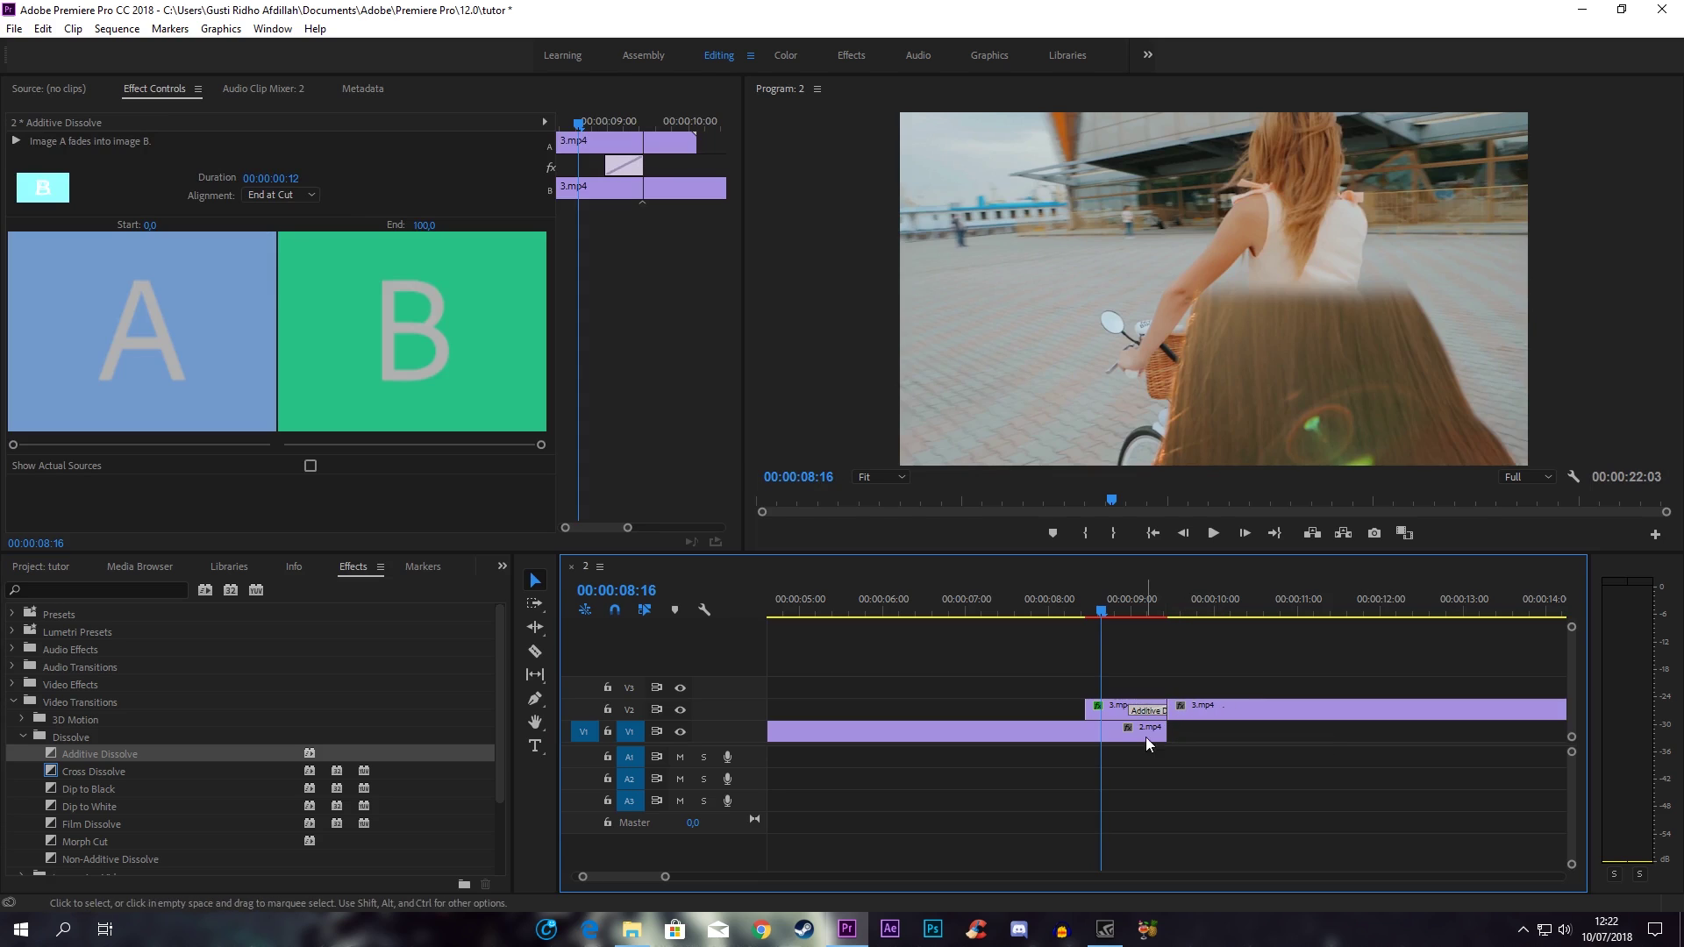
mouse_move(1106, 624)
mouse_down()
mouse_move(1081, 620)
mouse_move(1091, 603)
mouse_up()
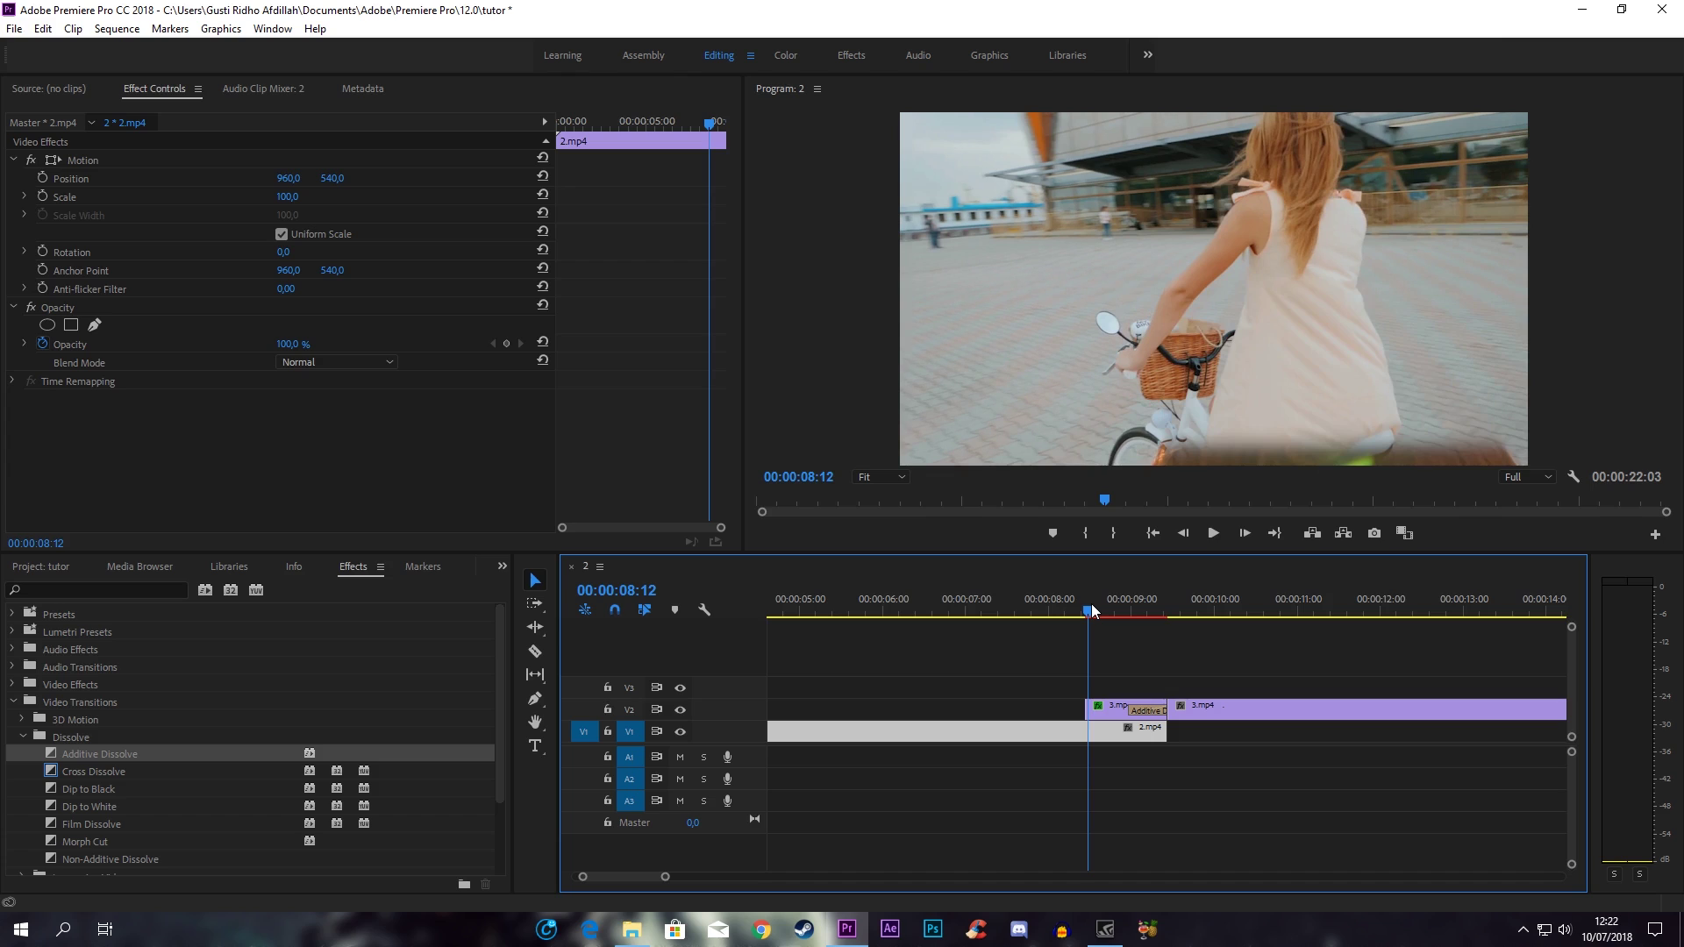
key(Return)
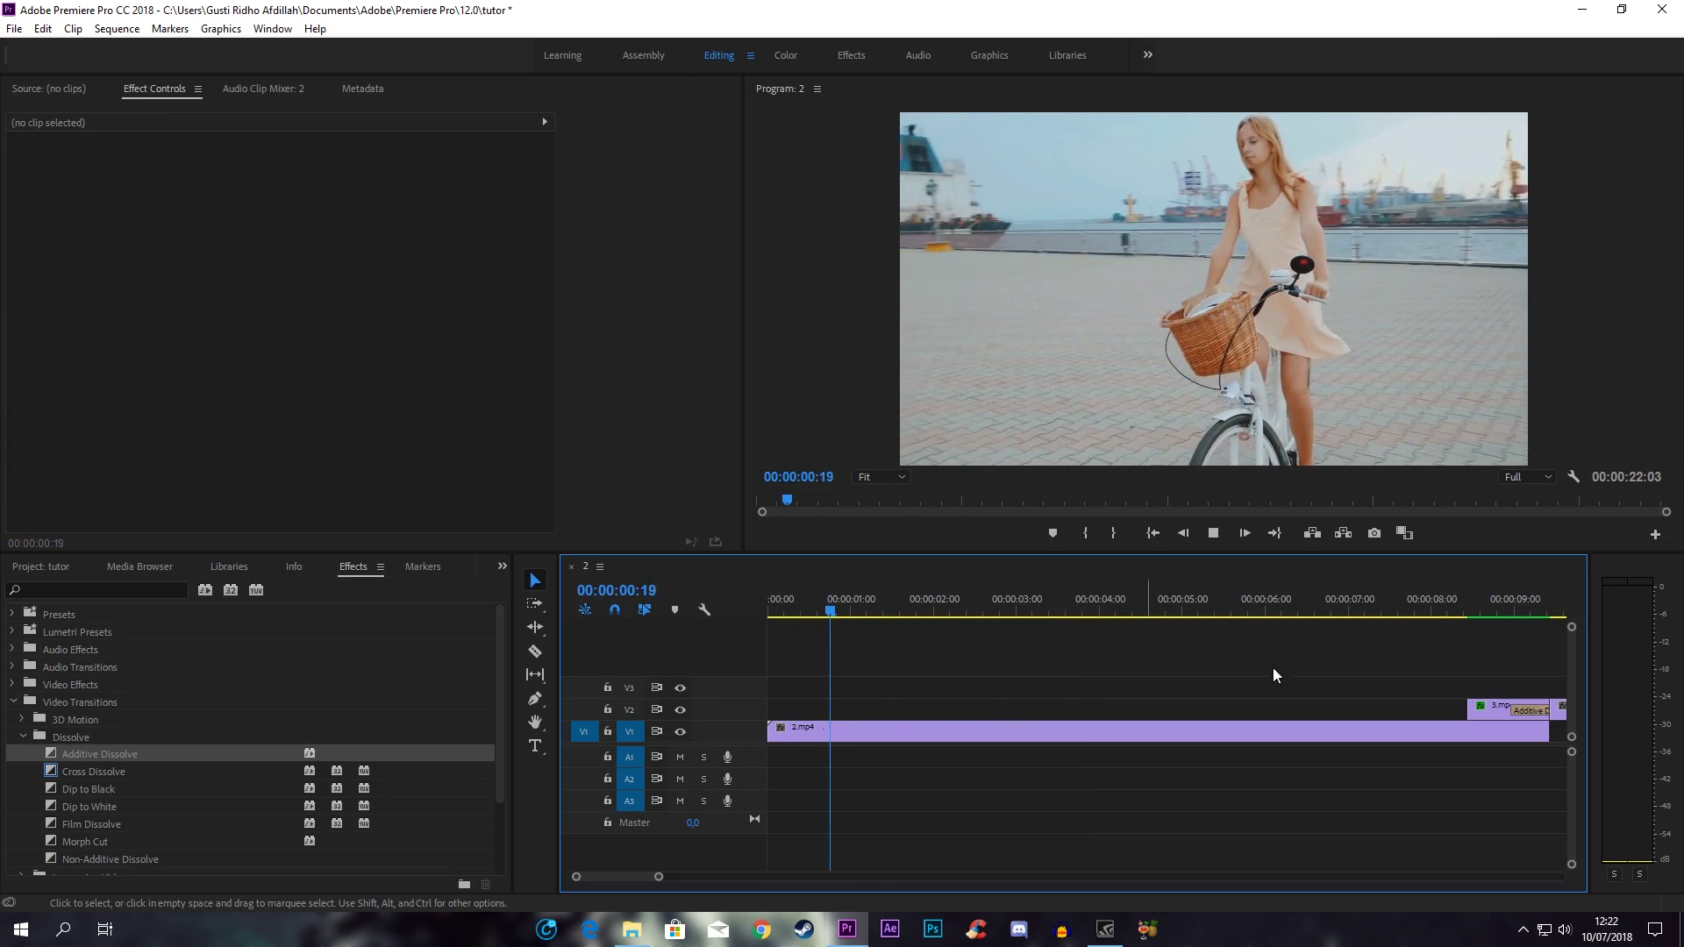
click(1421, 614)
key(space)
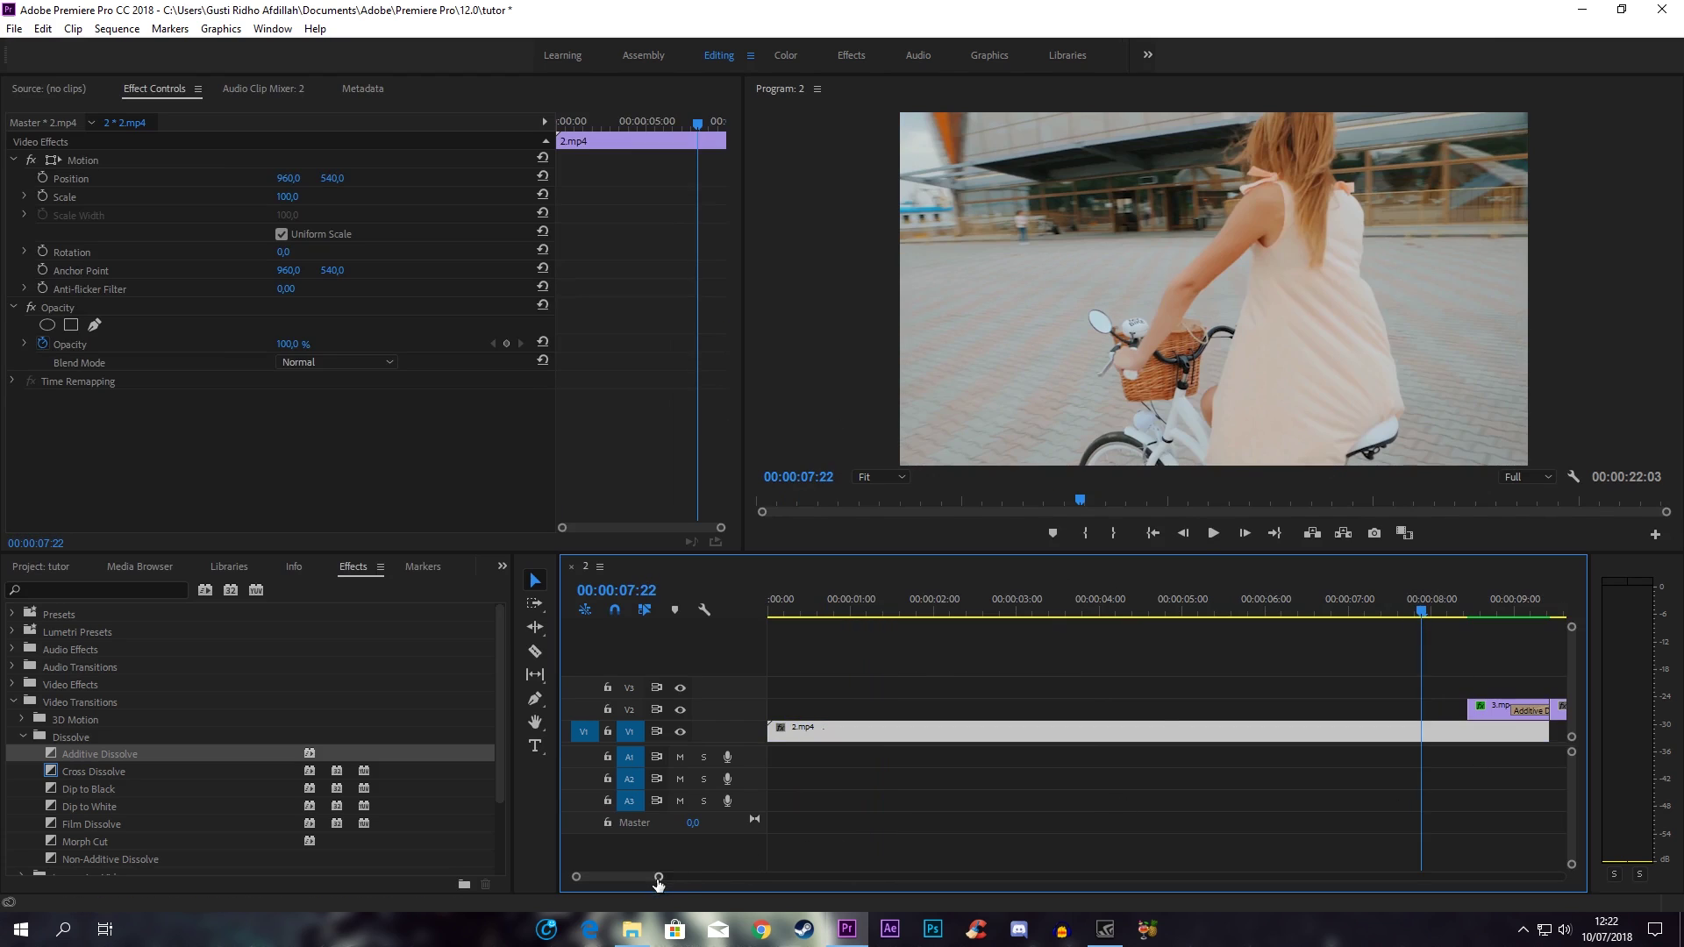
drag(659, 876, 691, 876)
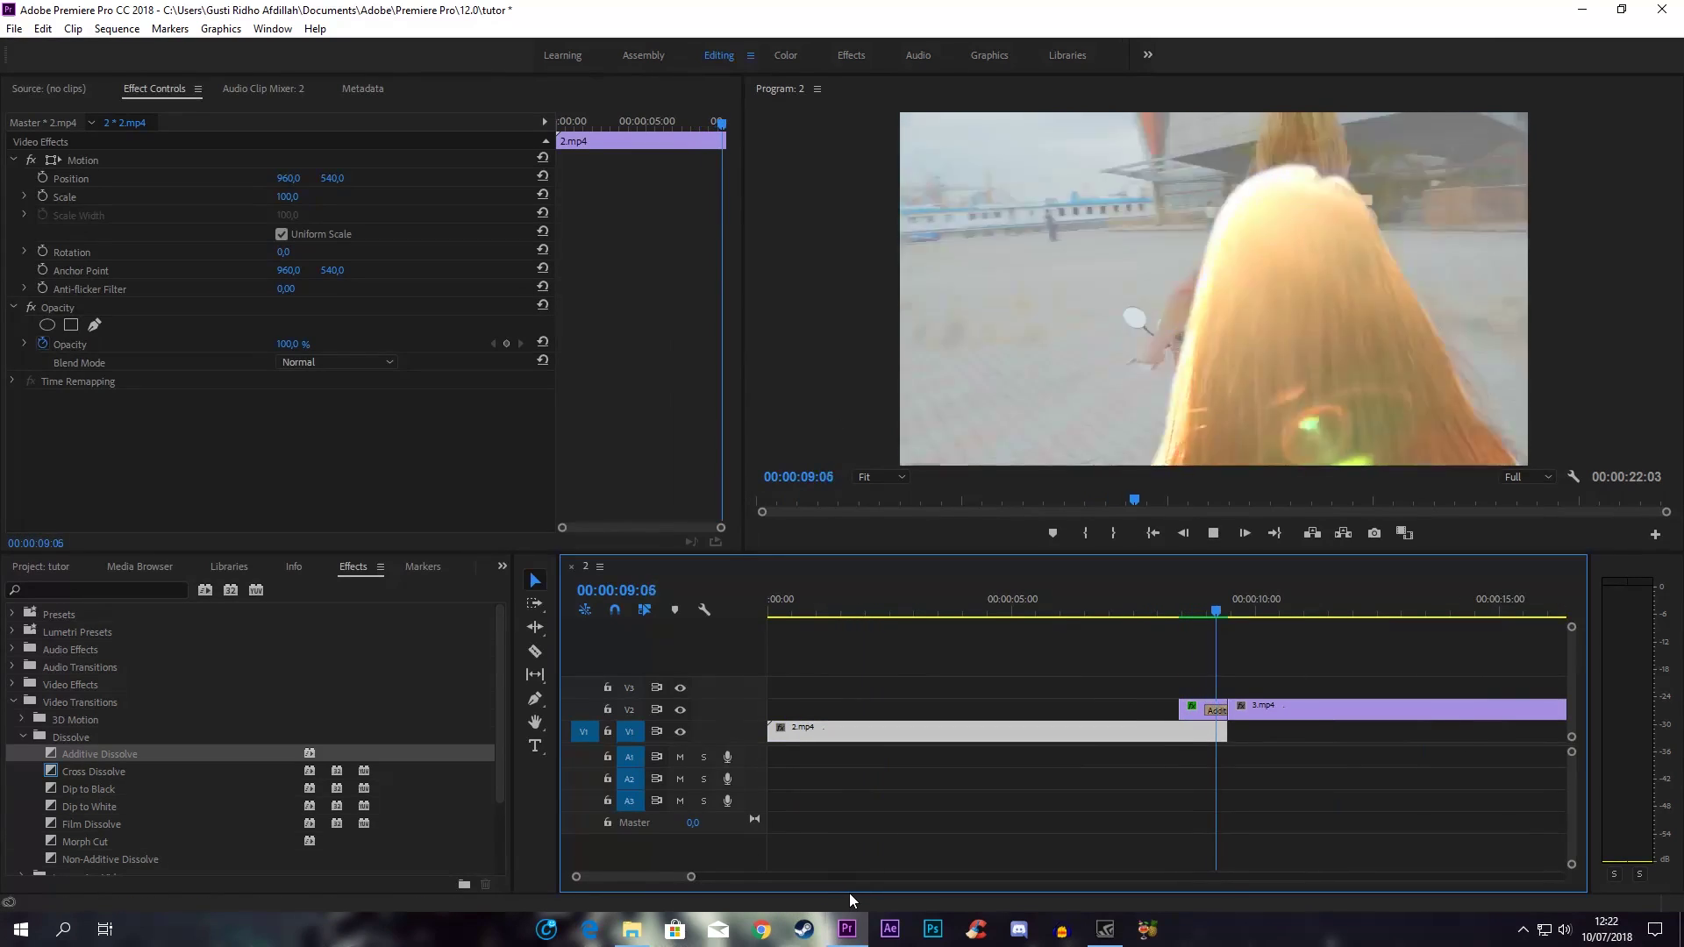
drag(1241, 607, 1112, 607)
key(space)
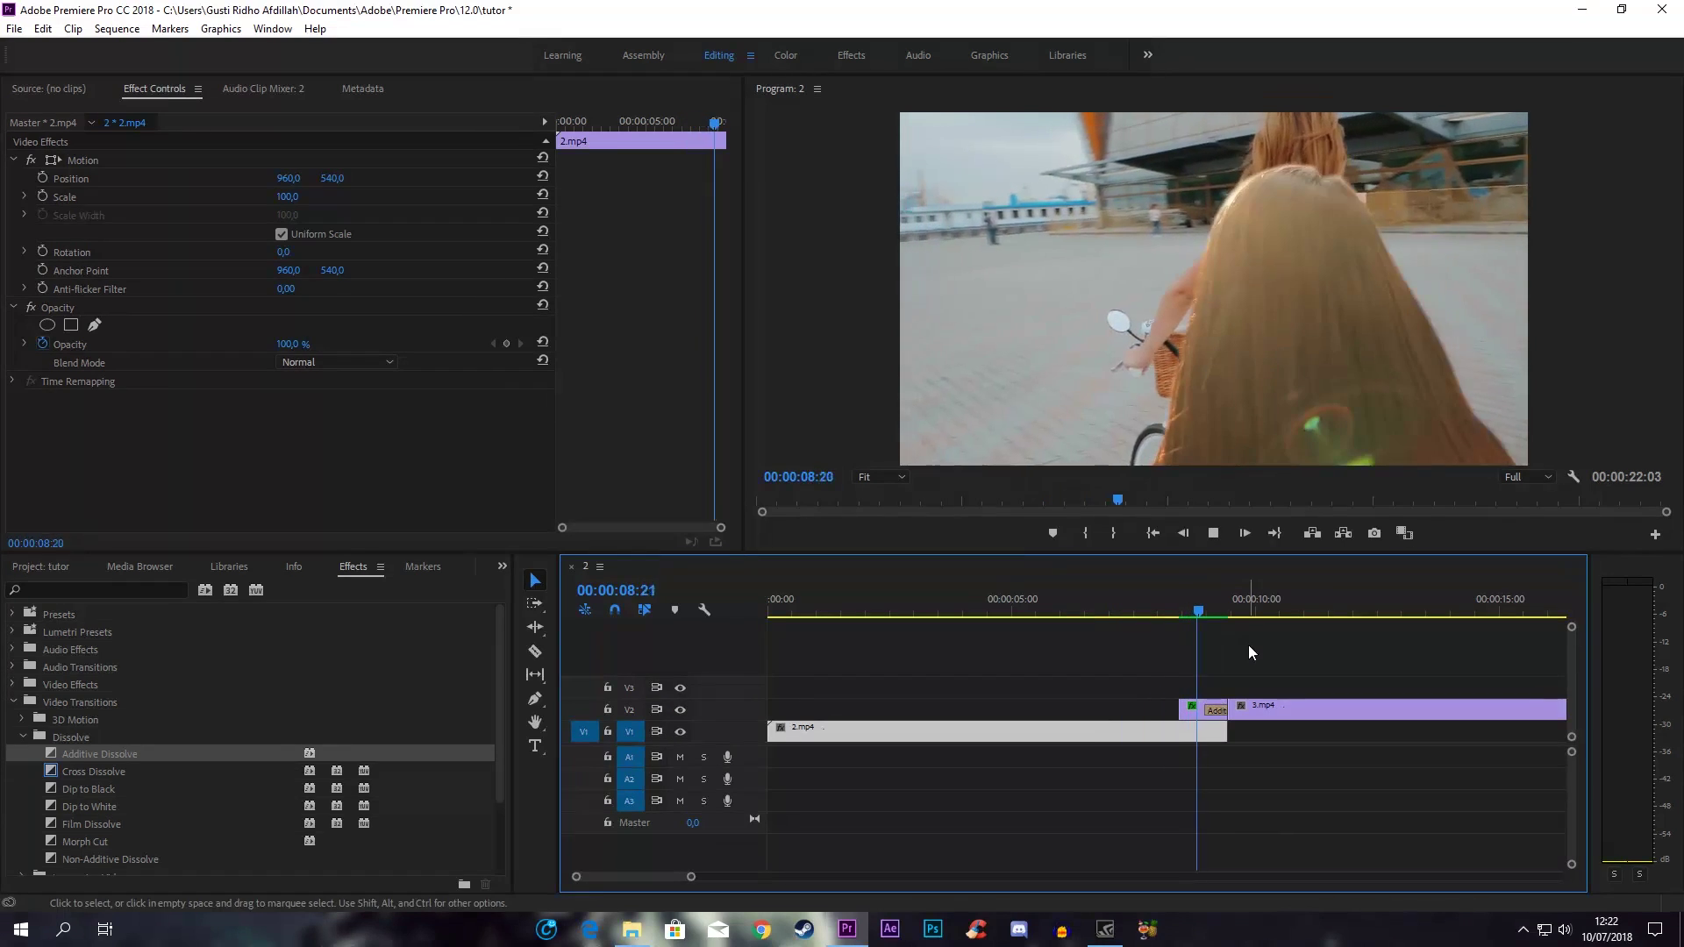
click(1164, 603)
drag(1166, 605, 1097, 598)
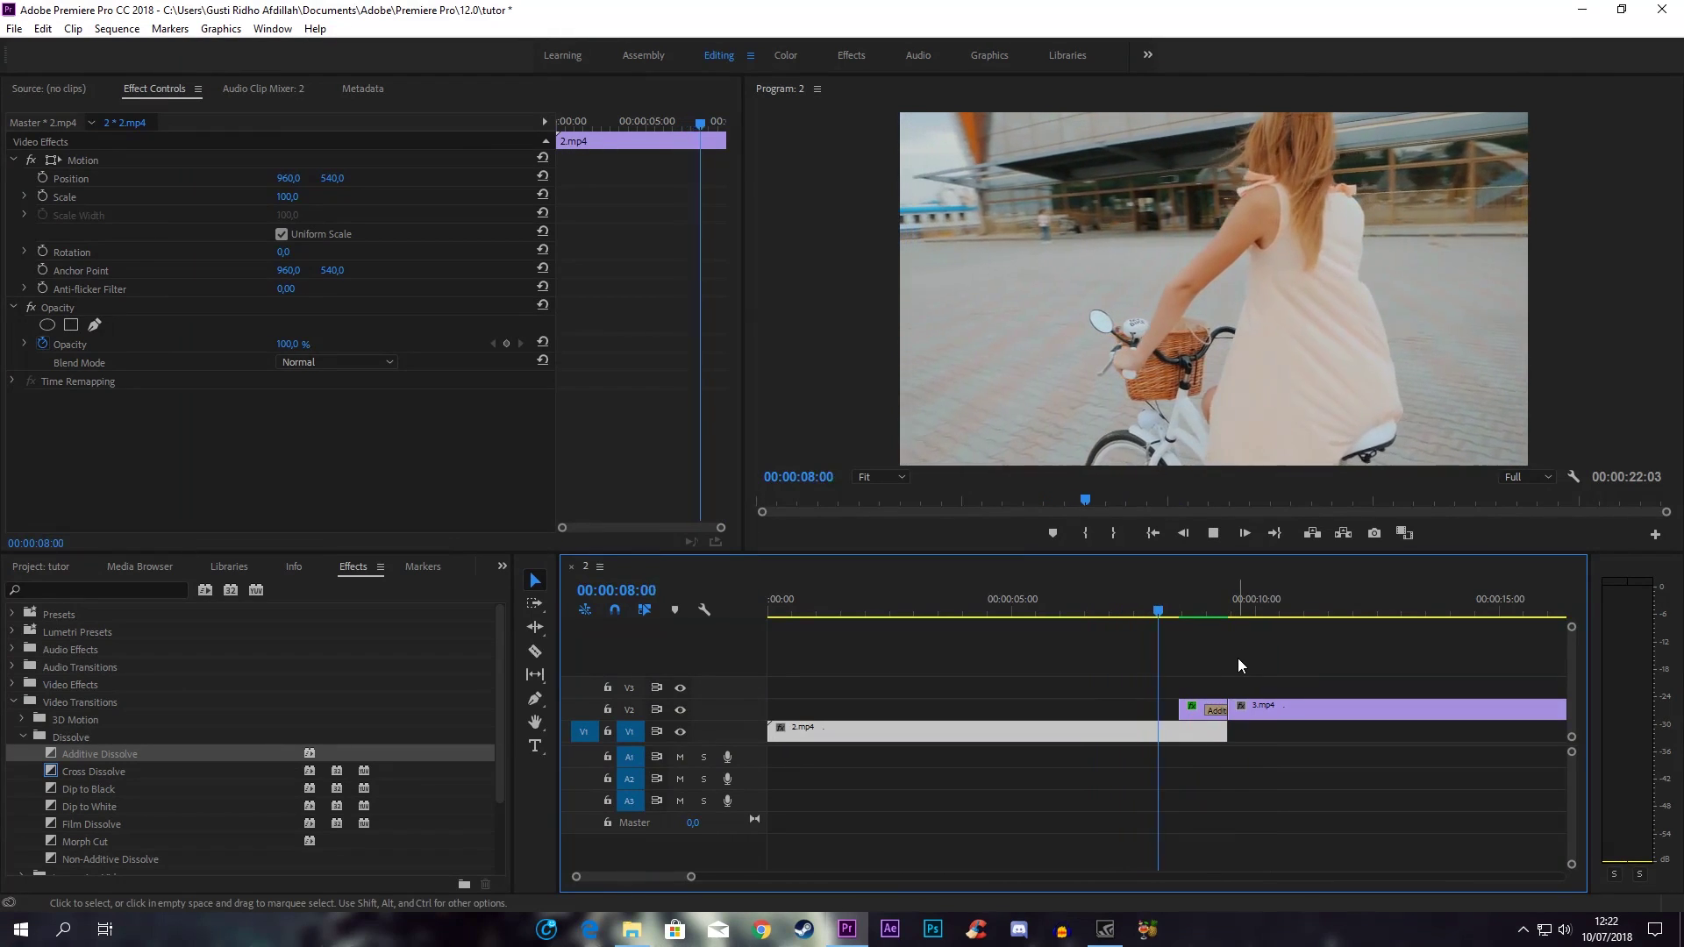
drag(1189, 606, 1079, 620)
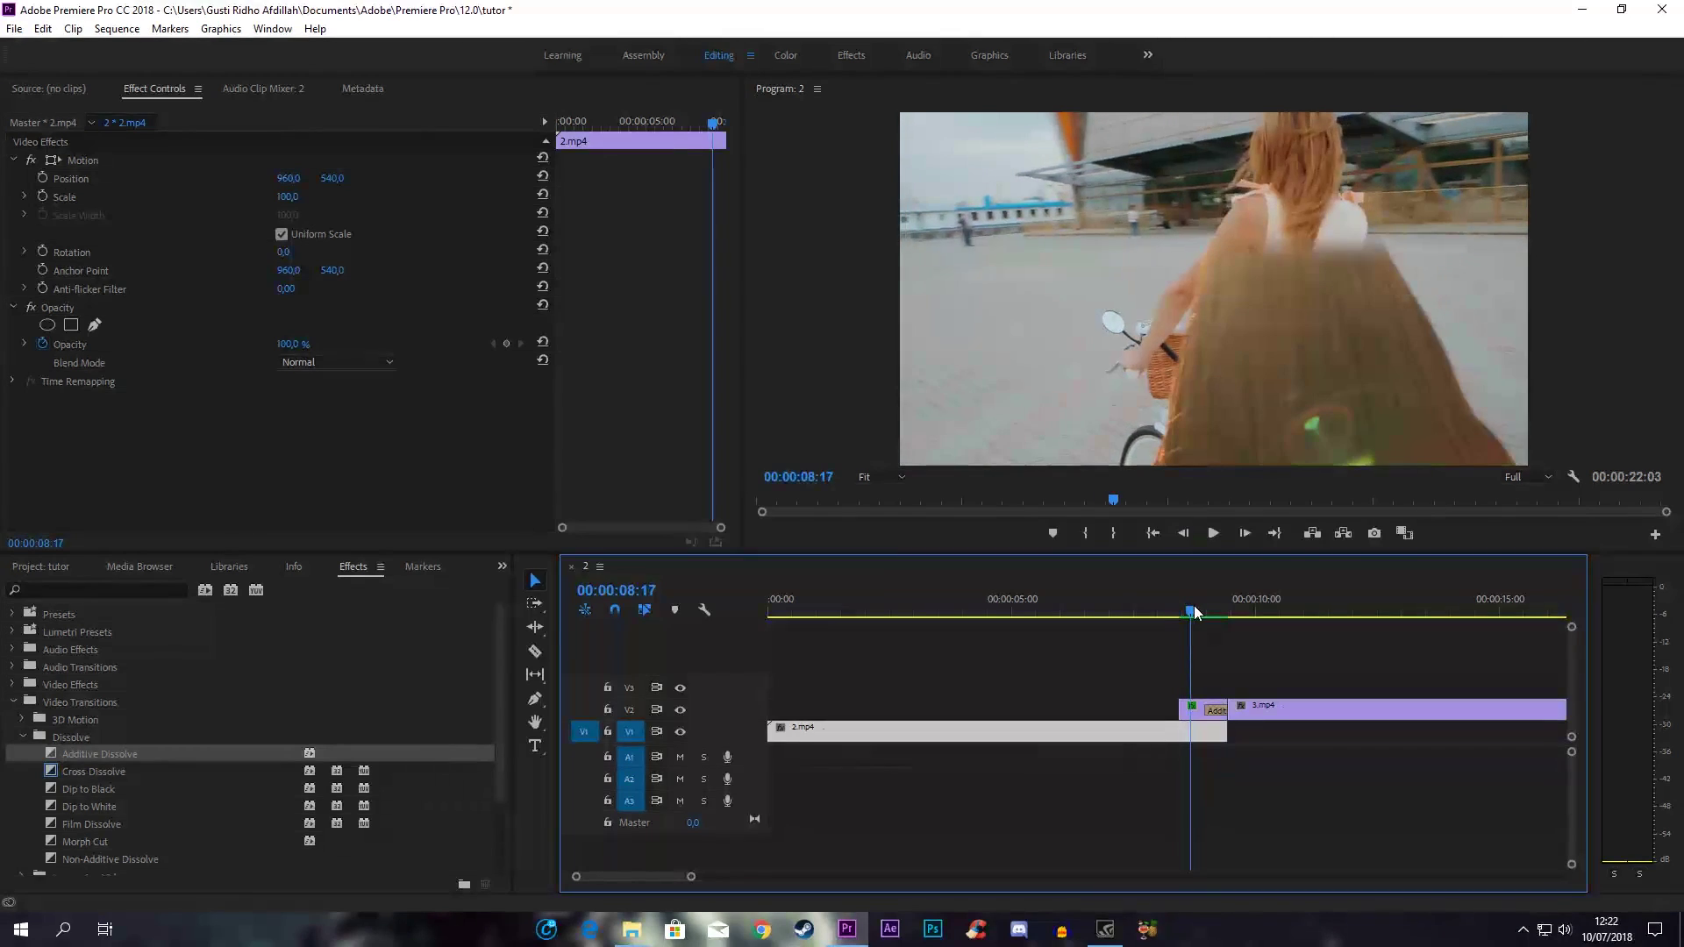